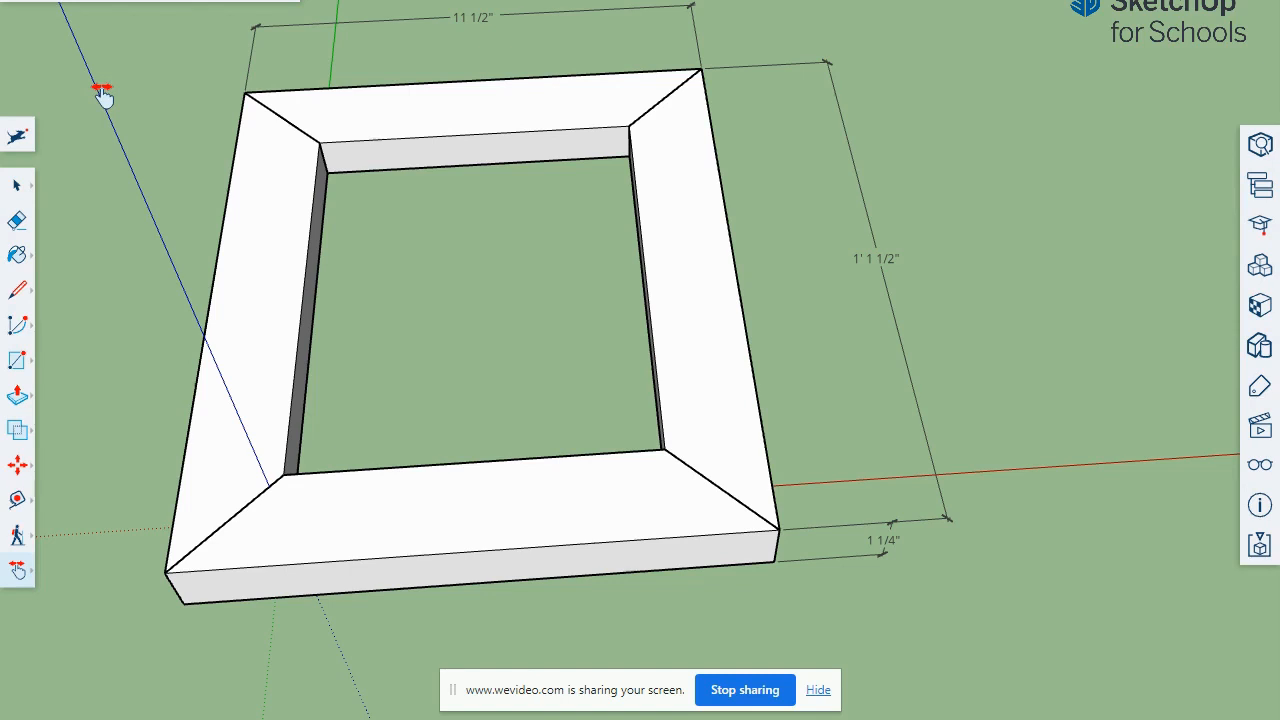
# - Examine the finished picture frame model and its dimensions from several angles
pyautogui.scroll(-4, 580, 158)
pyautogui.scroll(5, 578, 158)
pyautogui.scroll(-3, 577, 160)
pyautogui.moveTo(577, 162); pyautogui.dragTo(627, 216, button='middle')
pyautogui.scroll(4, 604, 158)
pyautogui.scroll(-4, 605, 157)
pyautogui.scroll(5, 606, 158)
pyautogui.scroll(-4, 606, 158)
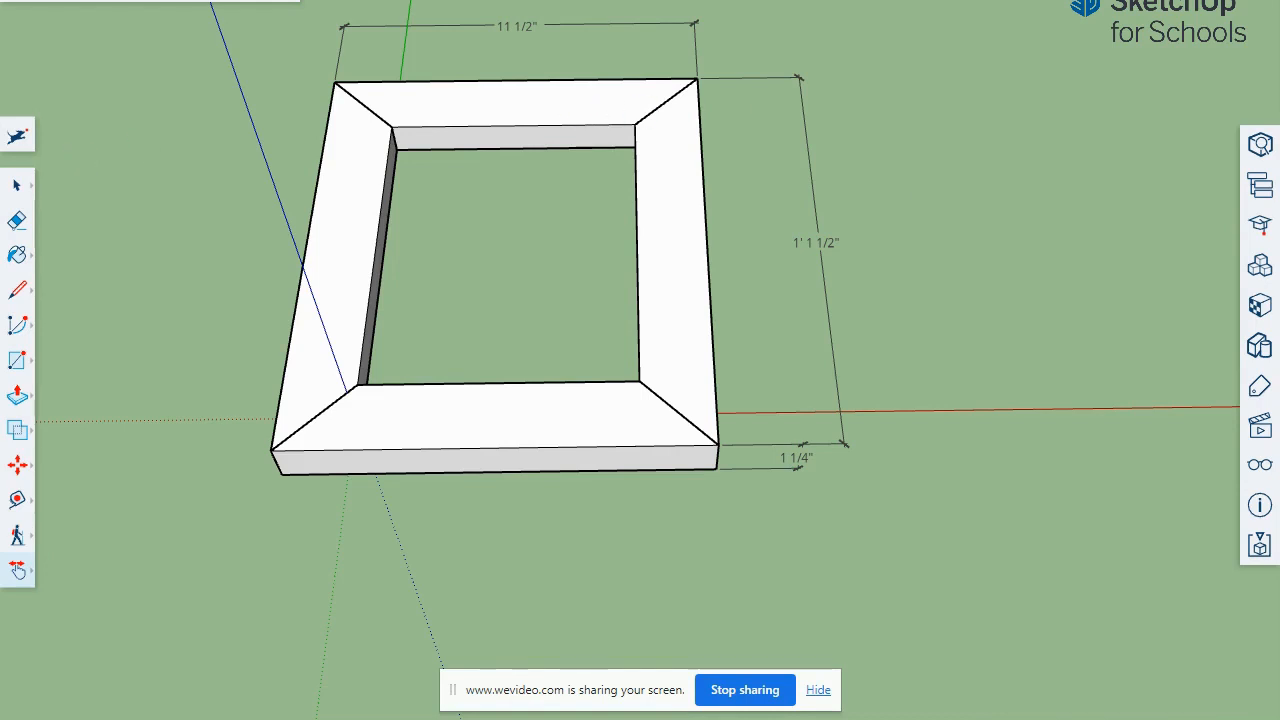
pyautogui.moveTo(1279, 75)
pyautogui.mouseDown()
pyautogui.moveTo(1279, 50)
pyautogui.moveTo(410, 0)
pyautogui.mouseUp()
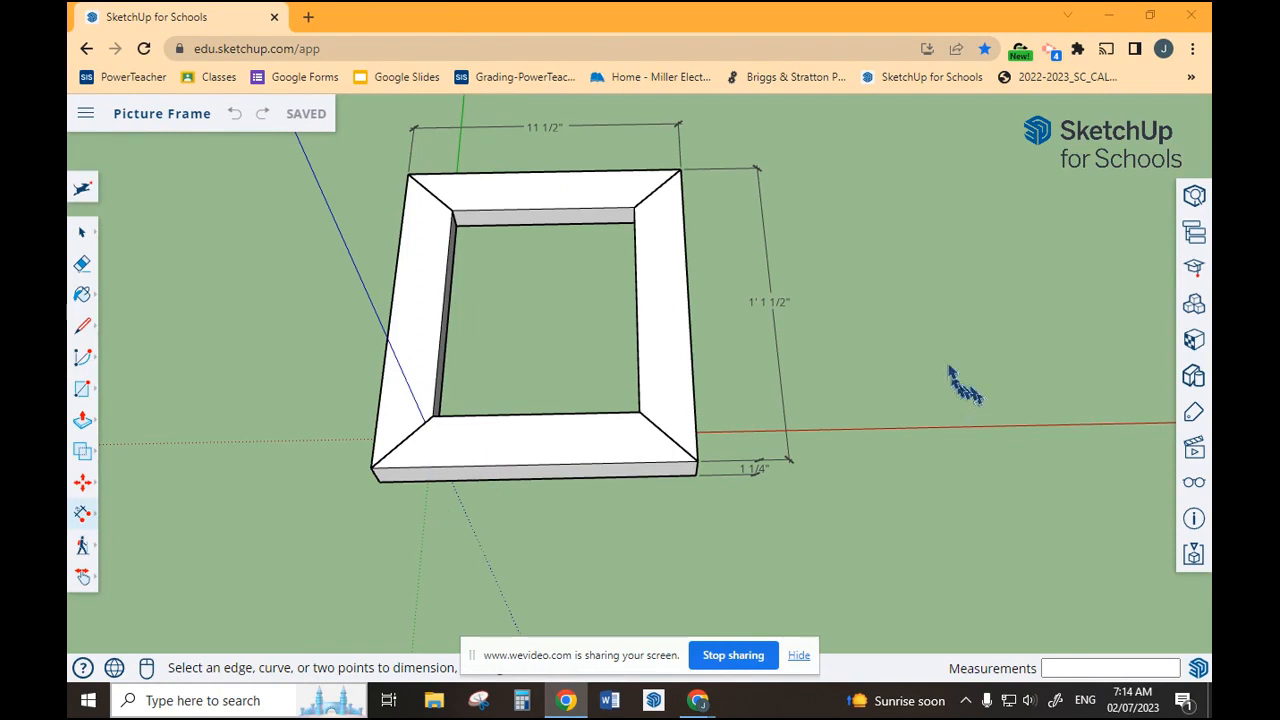
pyautogui.scroll(-4, 396, 200)
pyautogui.moveTo(400, 346); pyautogui.dragTo(443, 366, button='middle')
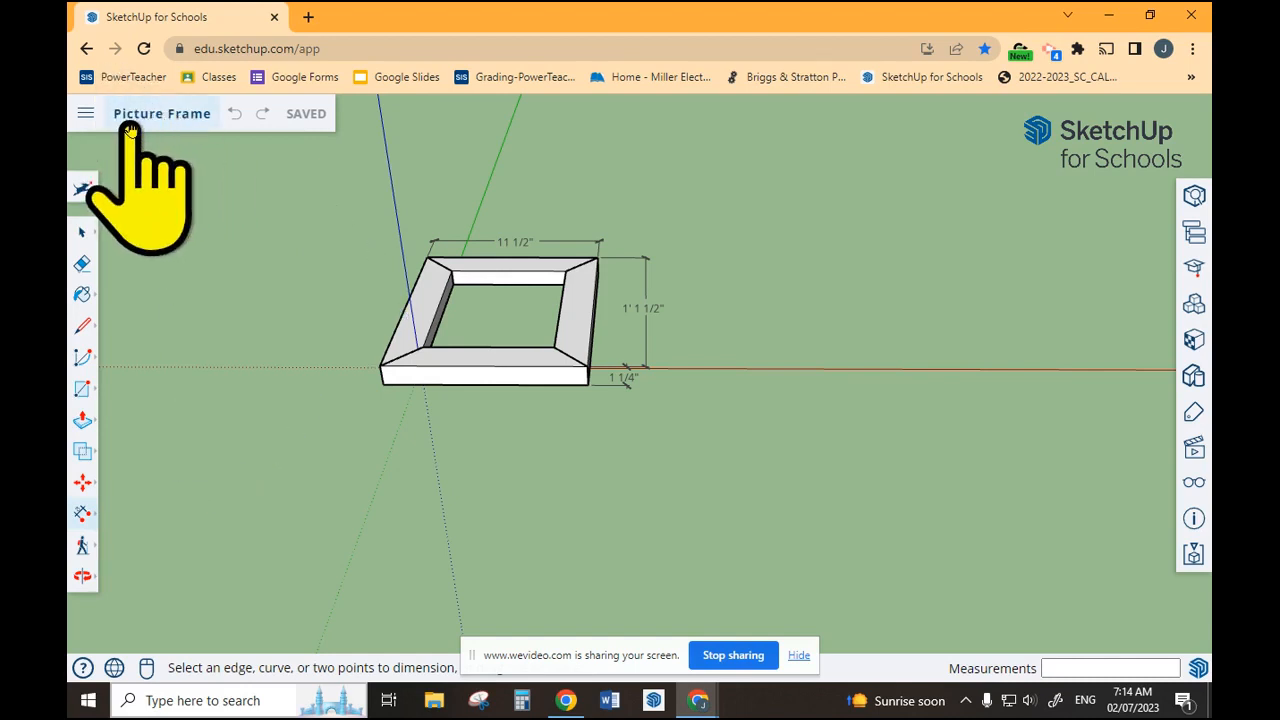
pyautogui.click(200, 118)
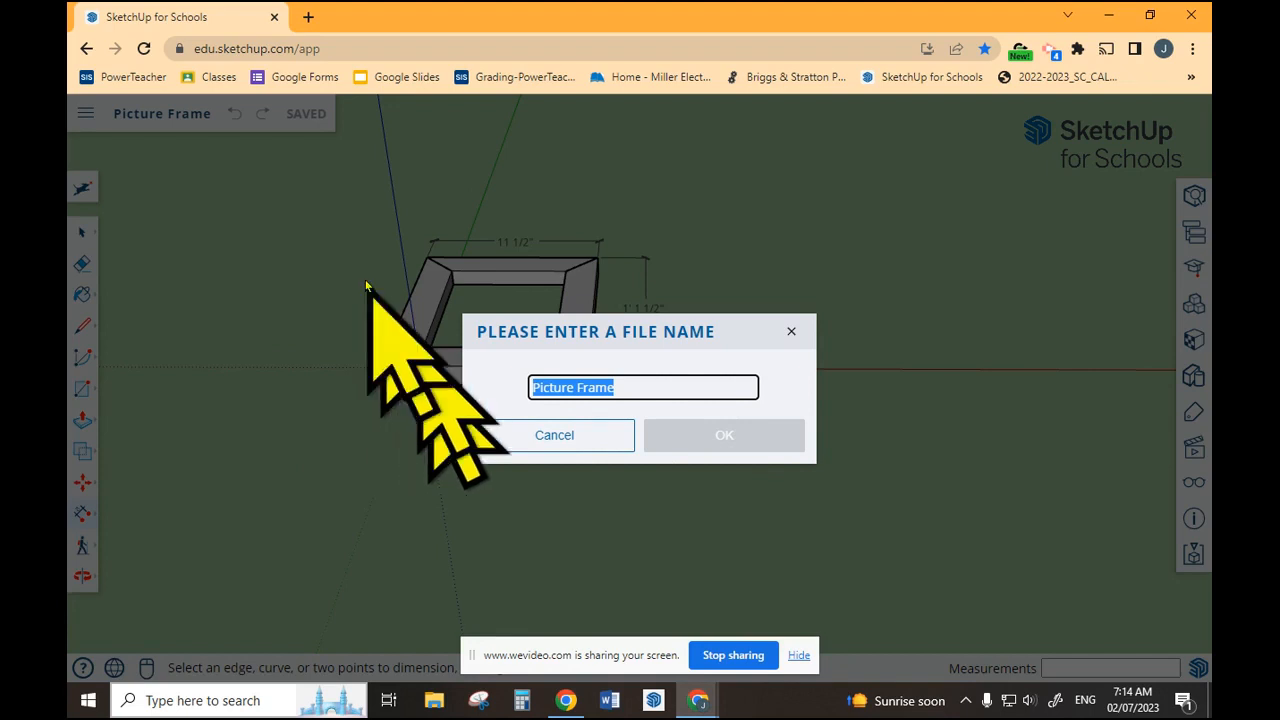
pyautogui.click(791, 332)
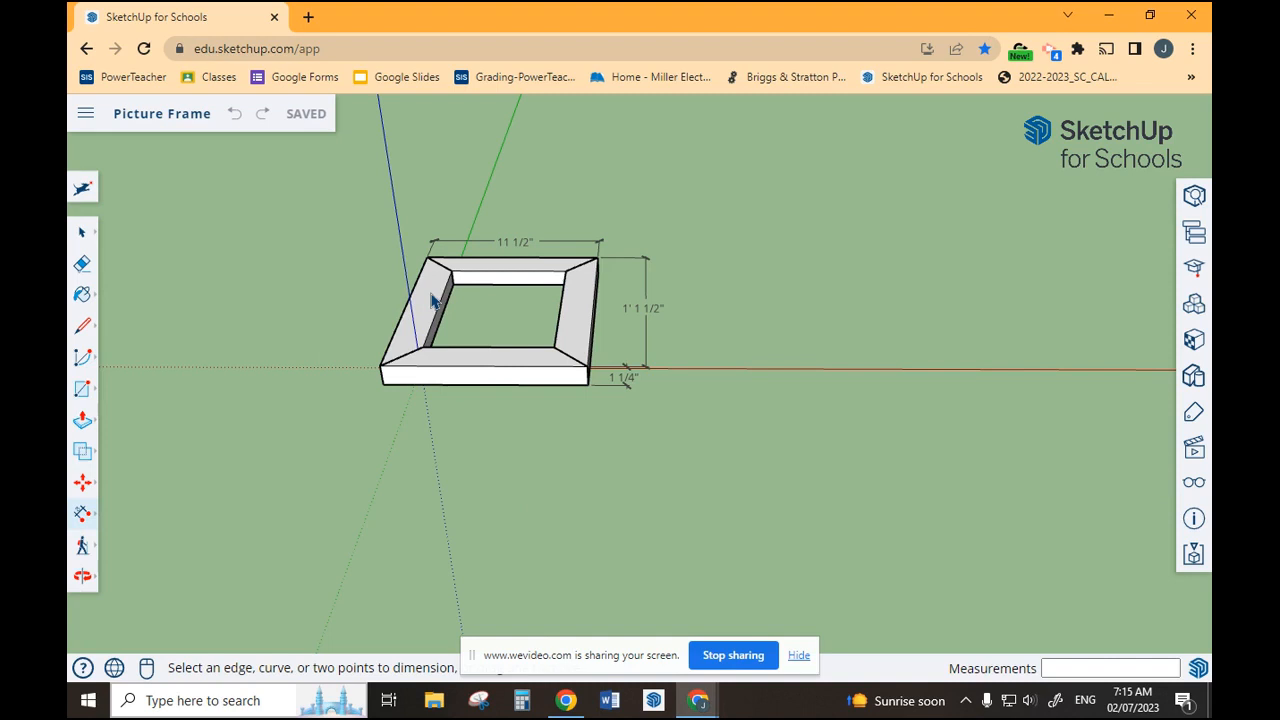
pyautogui.press('space')
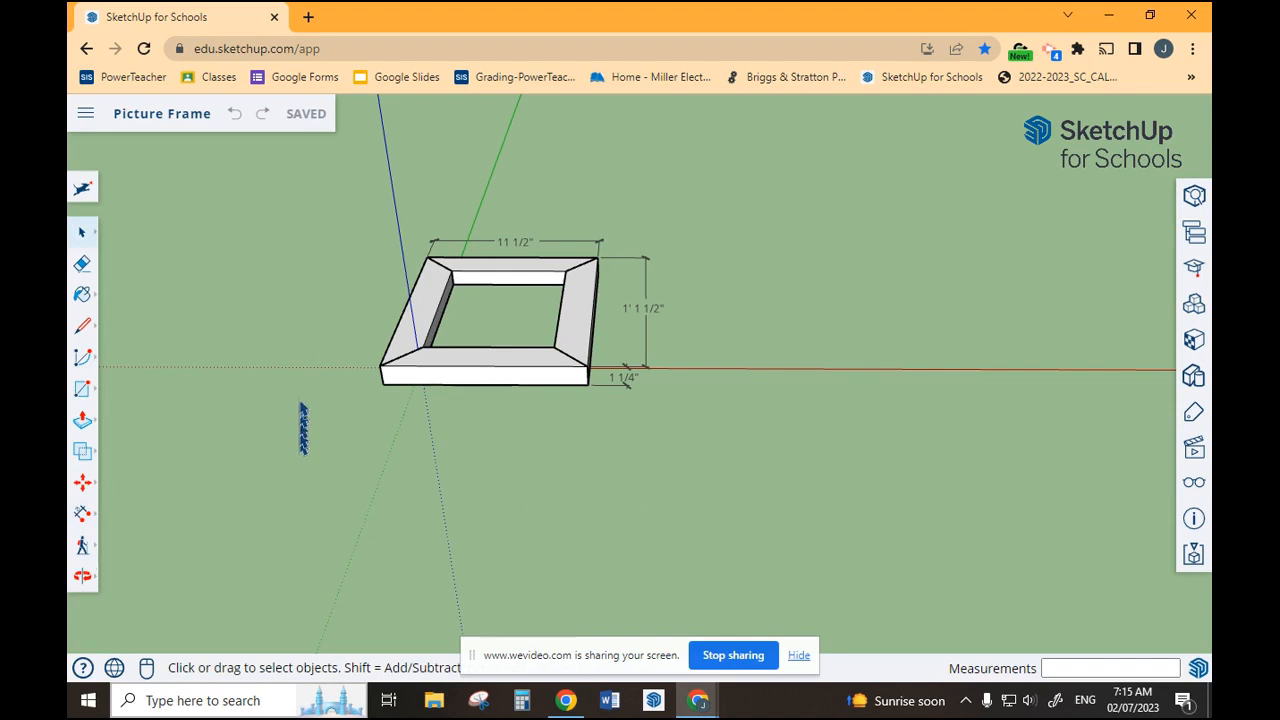
pyautogui.press('p')
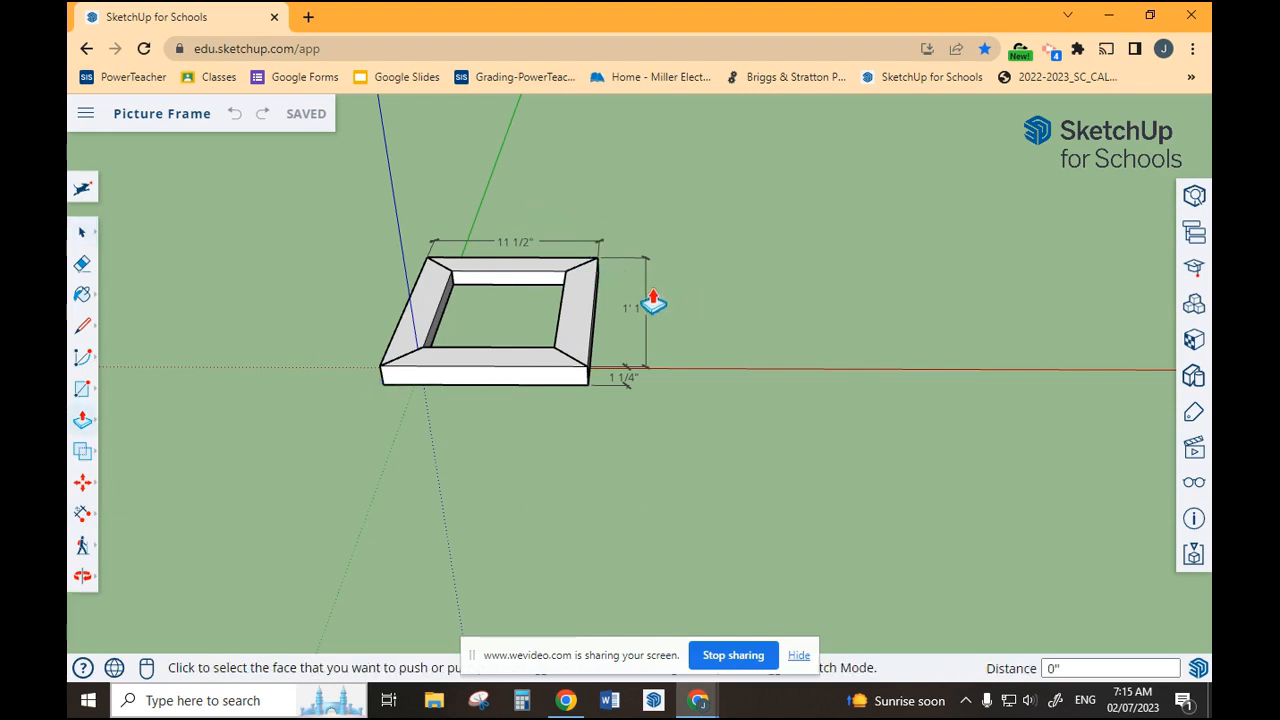
pyautogui.press('b')
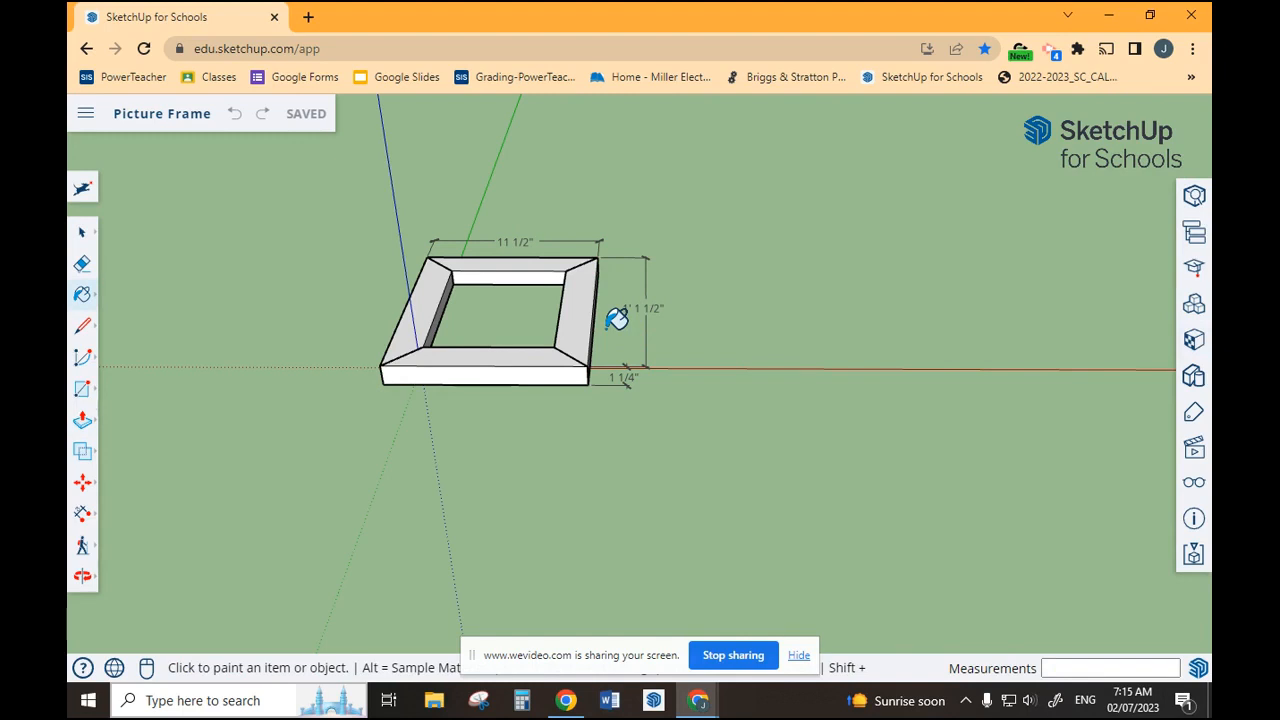
# - Orbit to a higher view of the picture frame and display the modelling workspace in full screen
pyautogui.moveTo(574, 269)
pyautogui.mouseDown(button='middle')
pyautogui.moveTo(580, 357)
pyautogui.moveTo(563, 421)
pyautogui.mouseUp(button='middle')
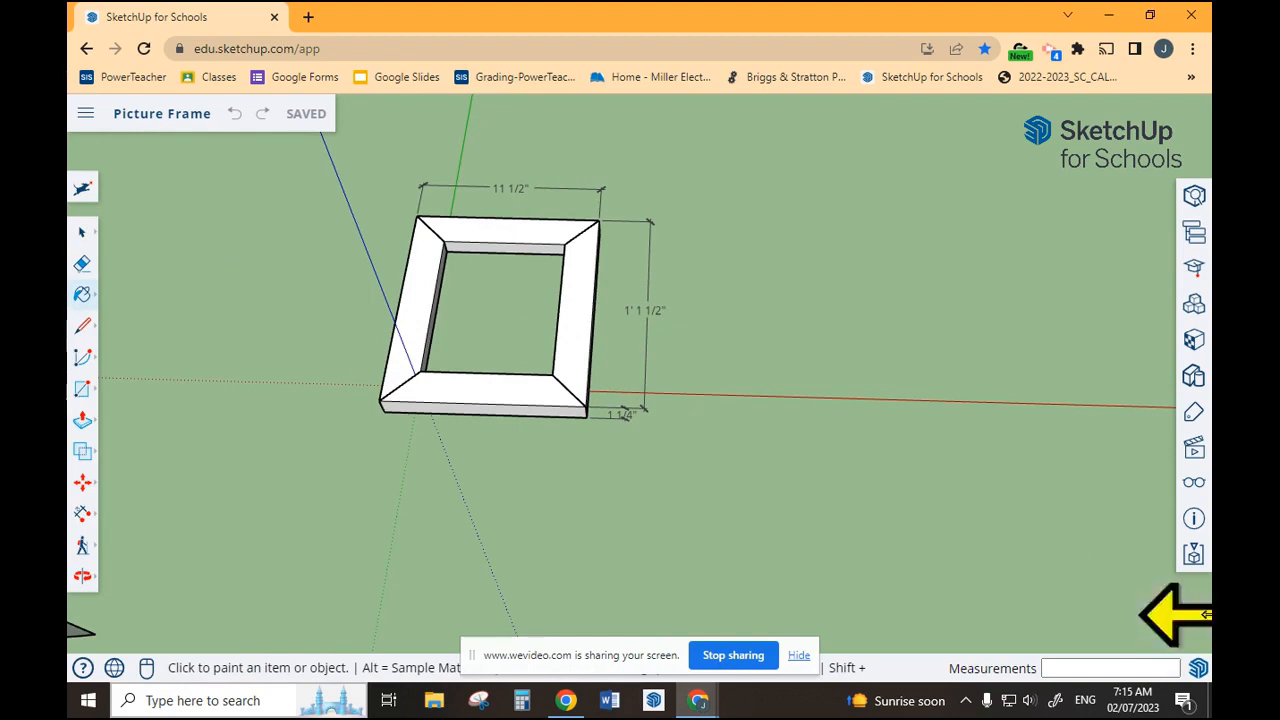
pyautogui.press('F11')
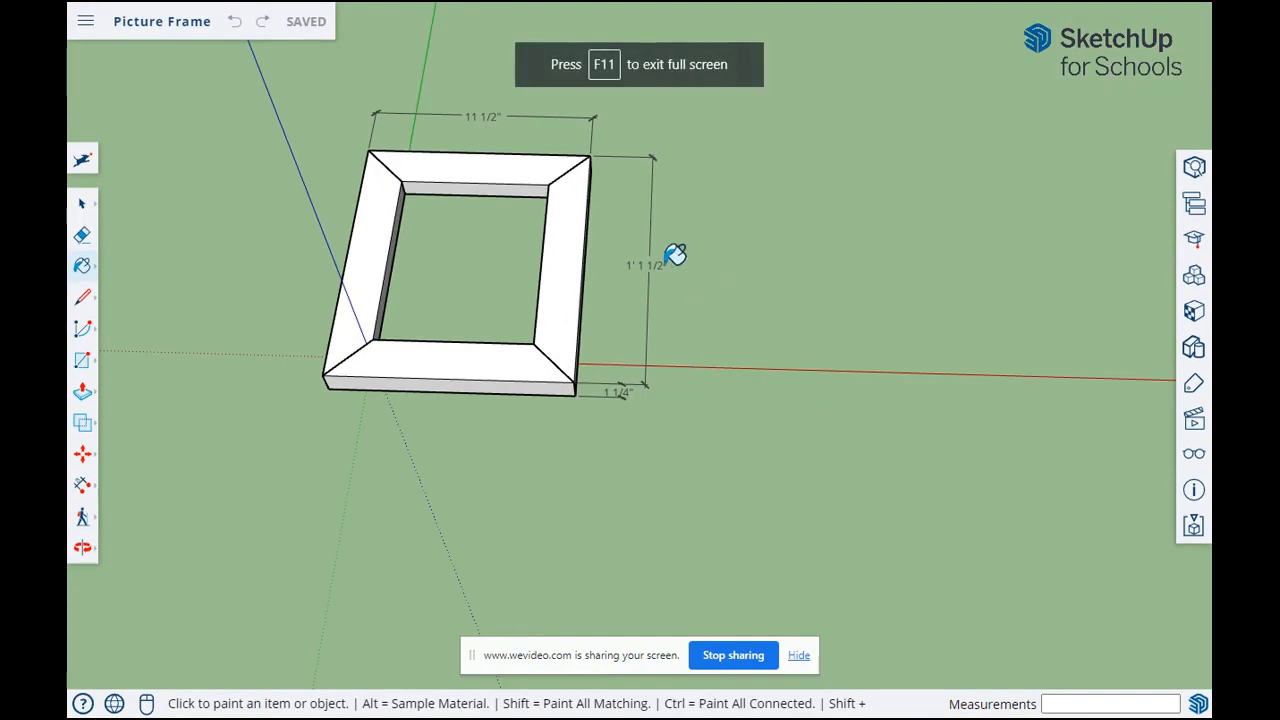
pyautogui.press('F11')
pyautogui.press('F11')
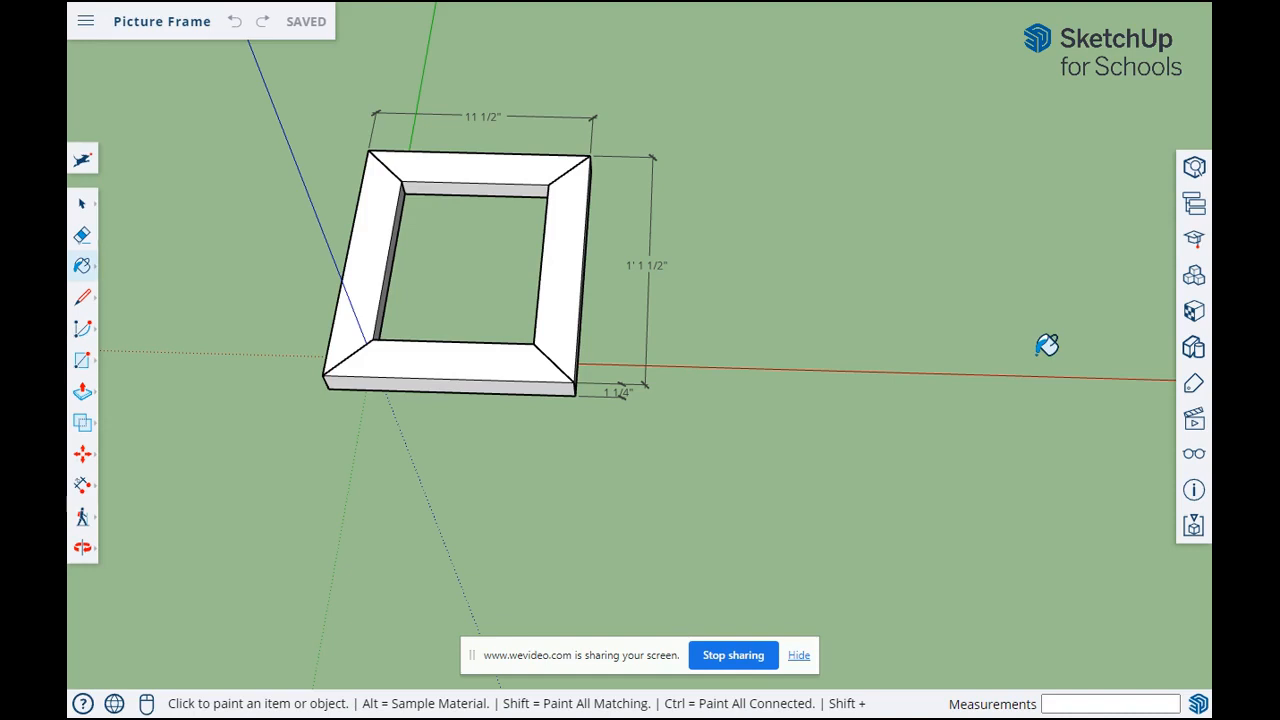
# - Draw an 11.5" by 13.5" rectangle on the ground beside the finished frame
pyautogui.press('r')
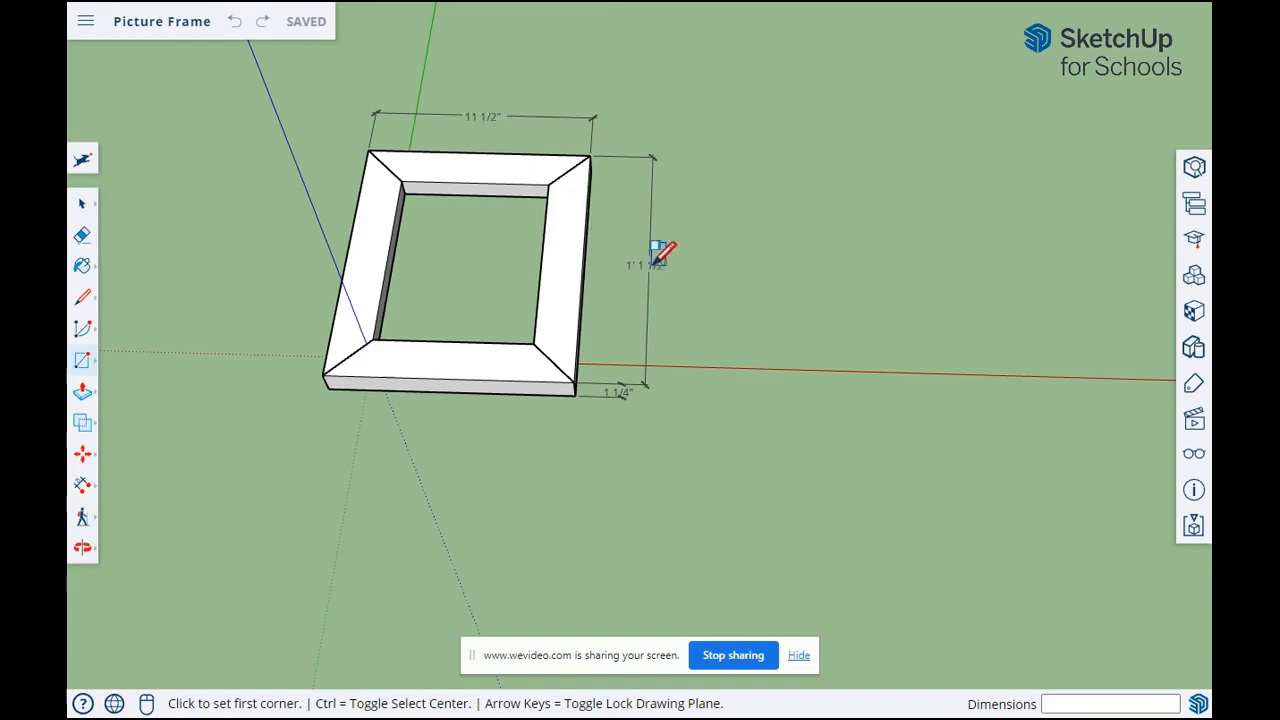
pyautogui.moveTo(771, 337); pyautogui.dragTo(742, 368, button='middle')
pyautogui.scroll(1, 748, 360)
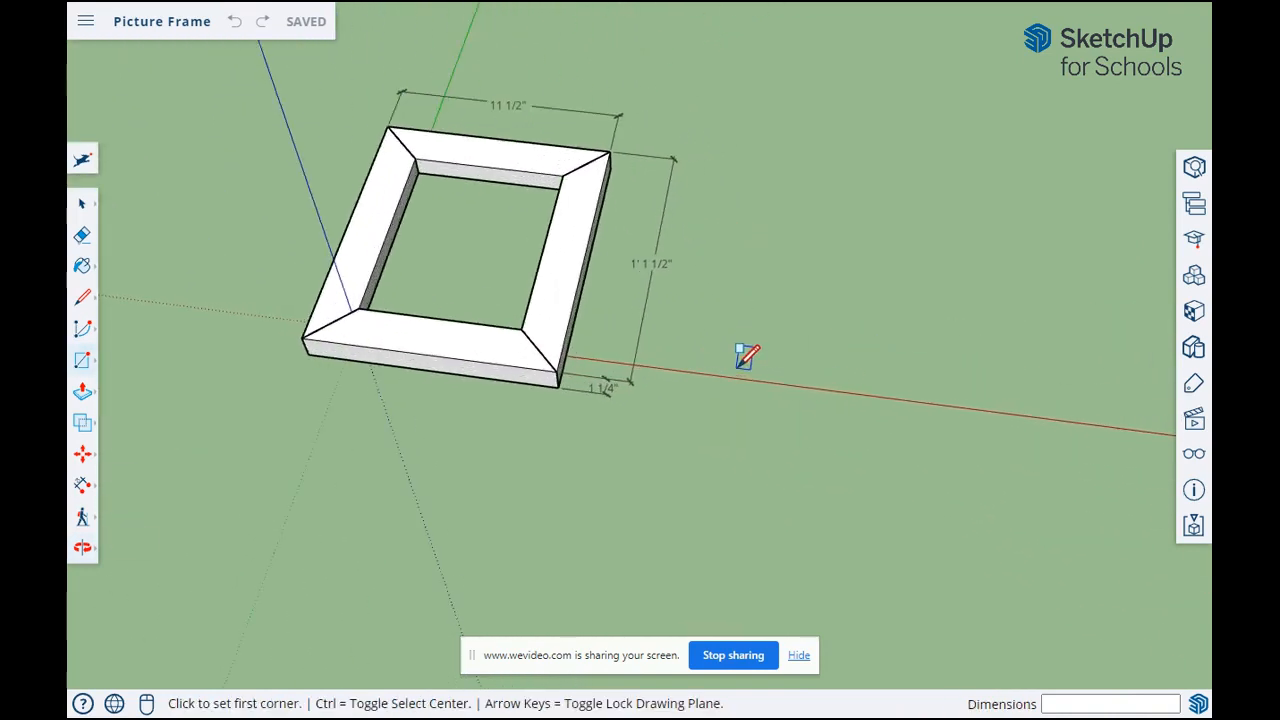
pyautogui.scroll(-2, 739, 367)
pyautogui.moveTo(745, 350); pyautogui.dragTo(811, 340, button='middle')
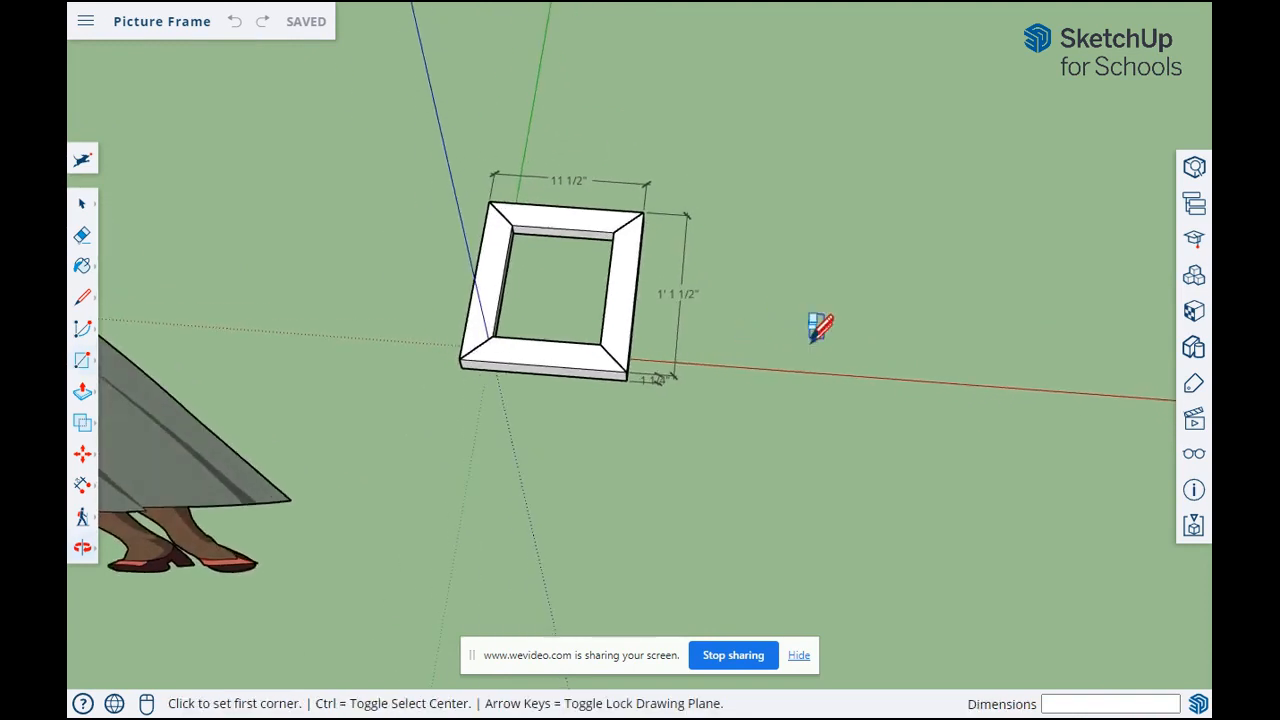
pyautogui.scroll(-2, 811, 340)
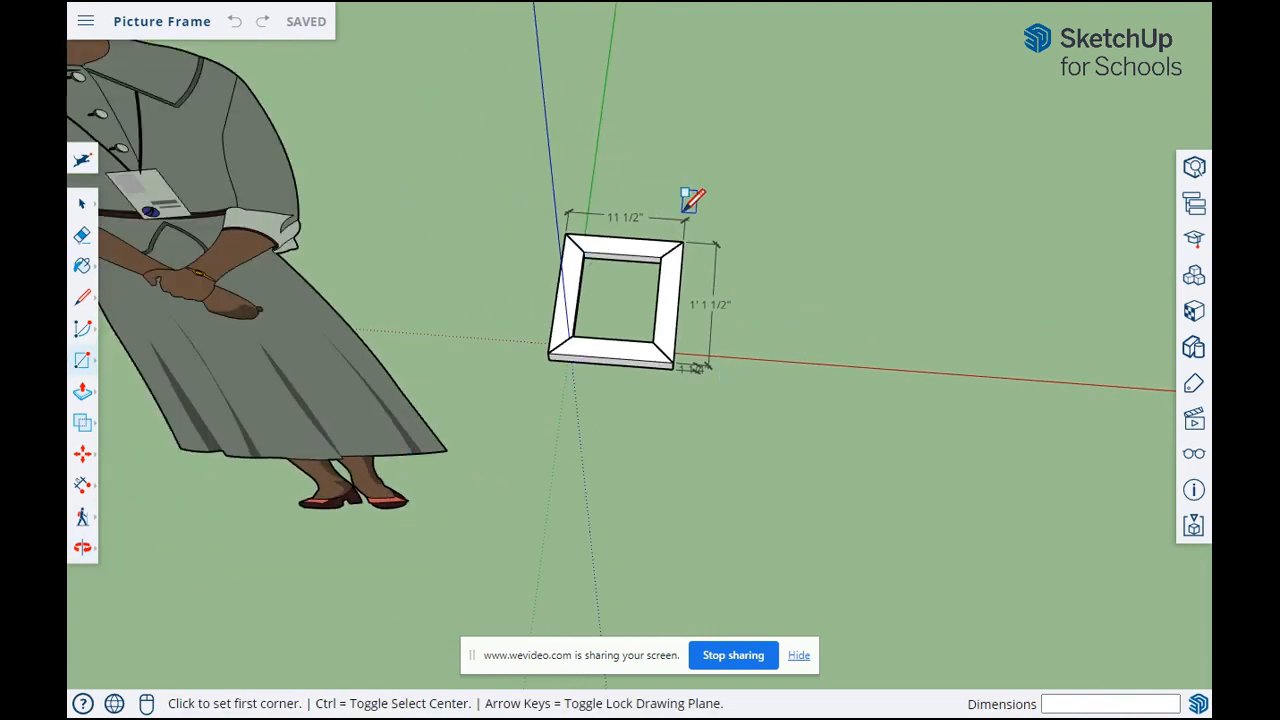
pyautogui.click(794, 251)
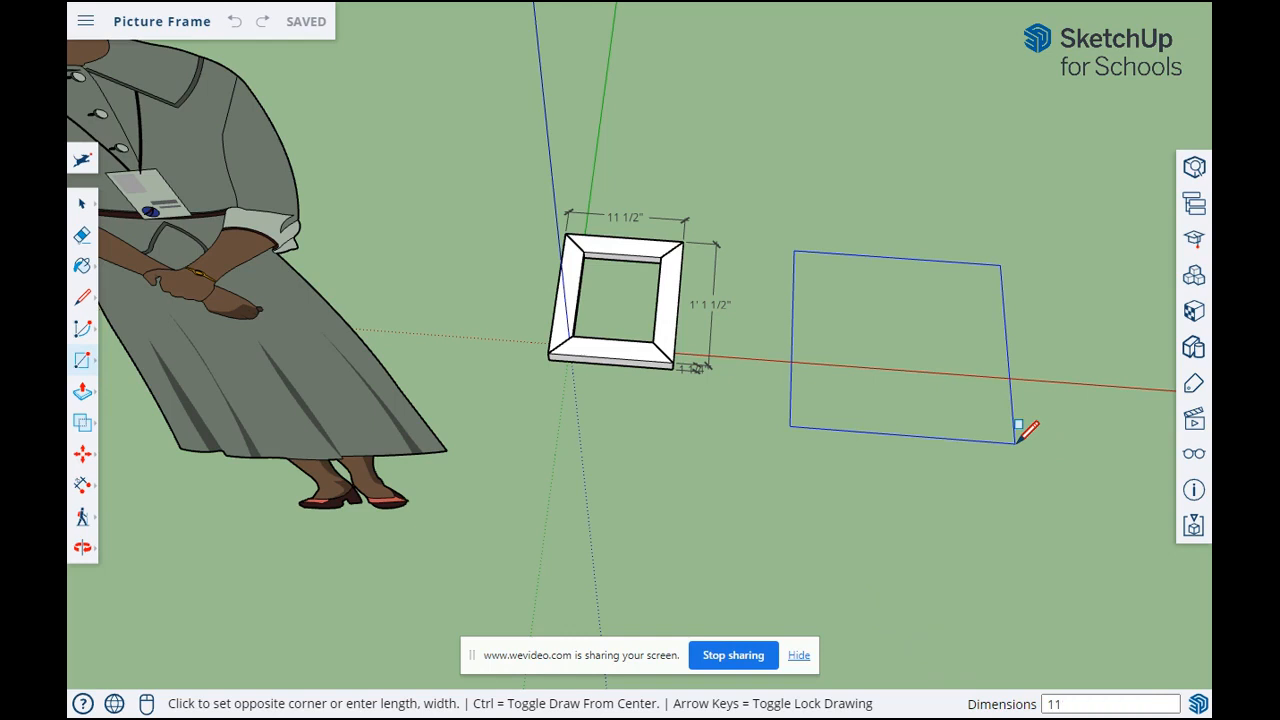
pyautogui.press('Down')
pyautogui.press('Down')
pyautogui.press('Return')
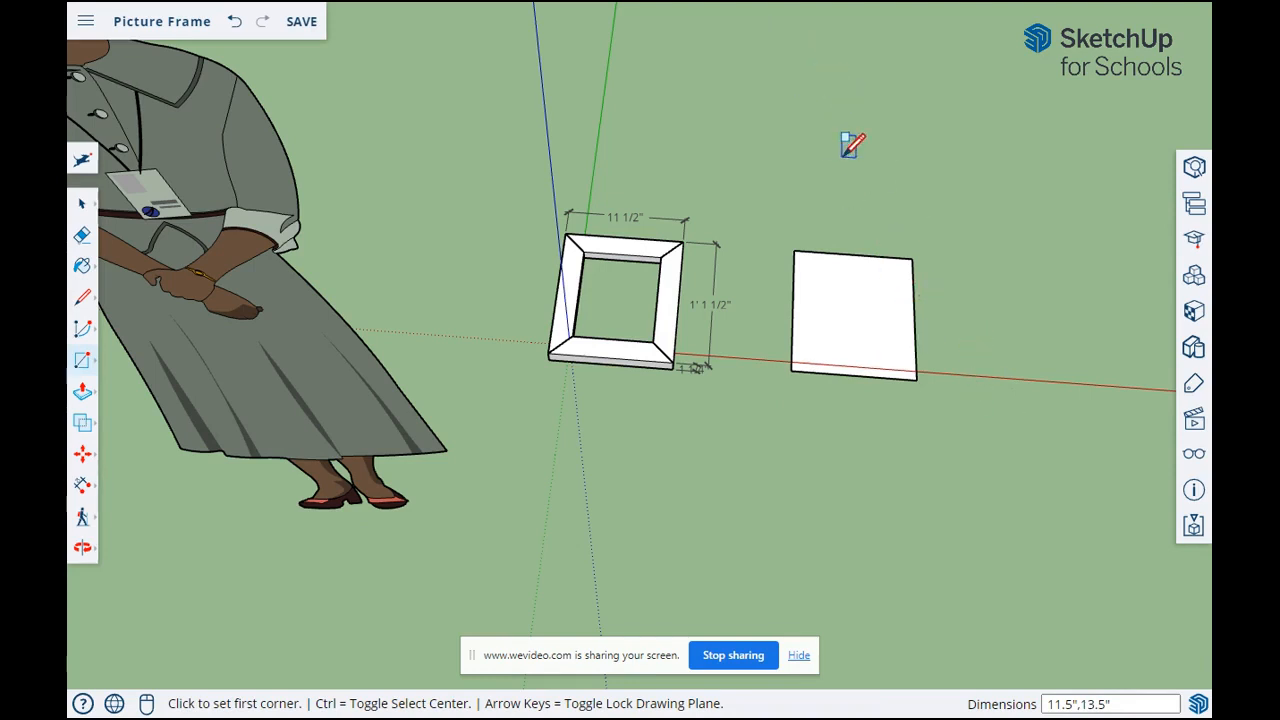
# - Save a view showing both the finished frame and the new rectangle as a scene
pyautogui.moveTo(911, 417); pyautogui.dragTo(788, 455, button='middle')
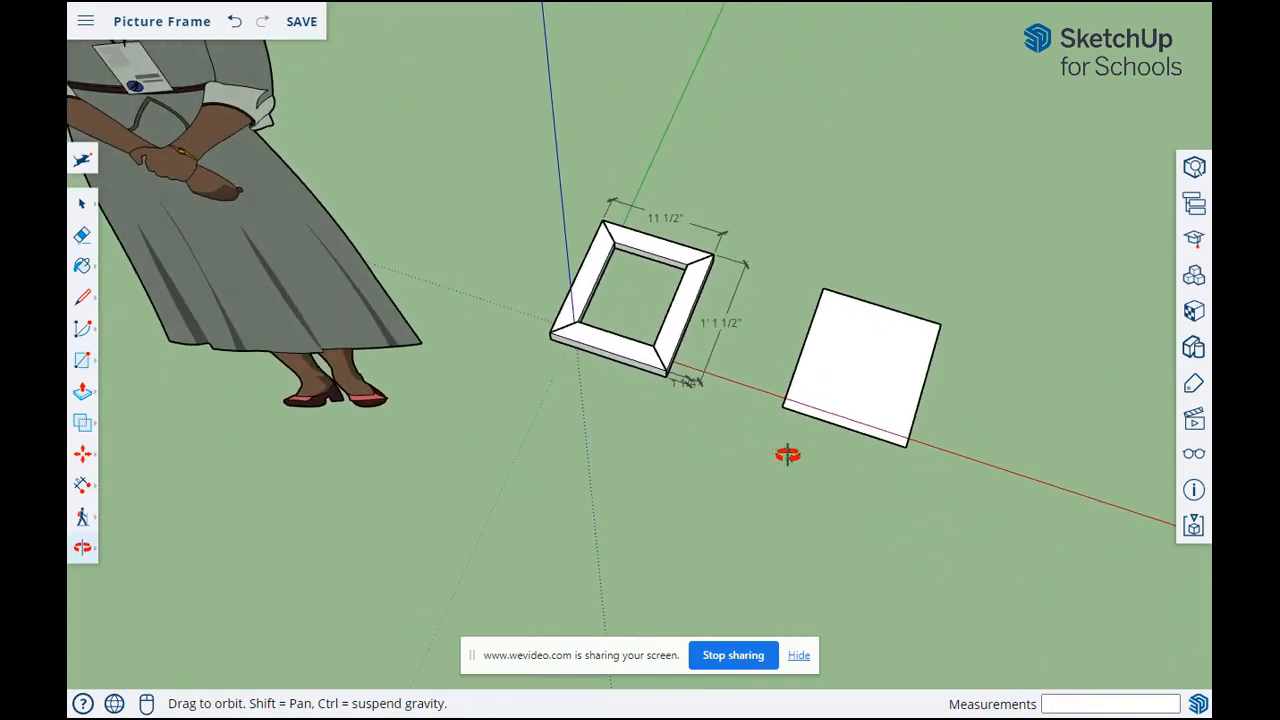
pyautogui.scroll(5, 866, 357)
pyautogui.scroll(-2, 936, 363)
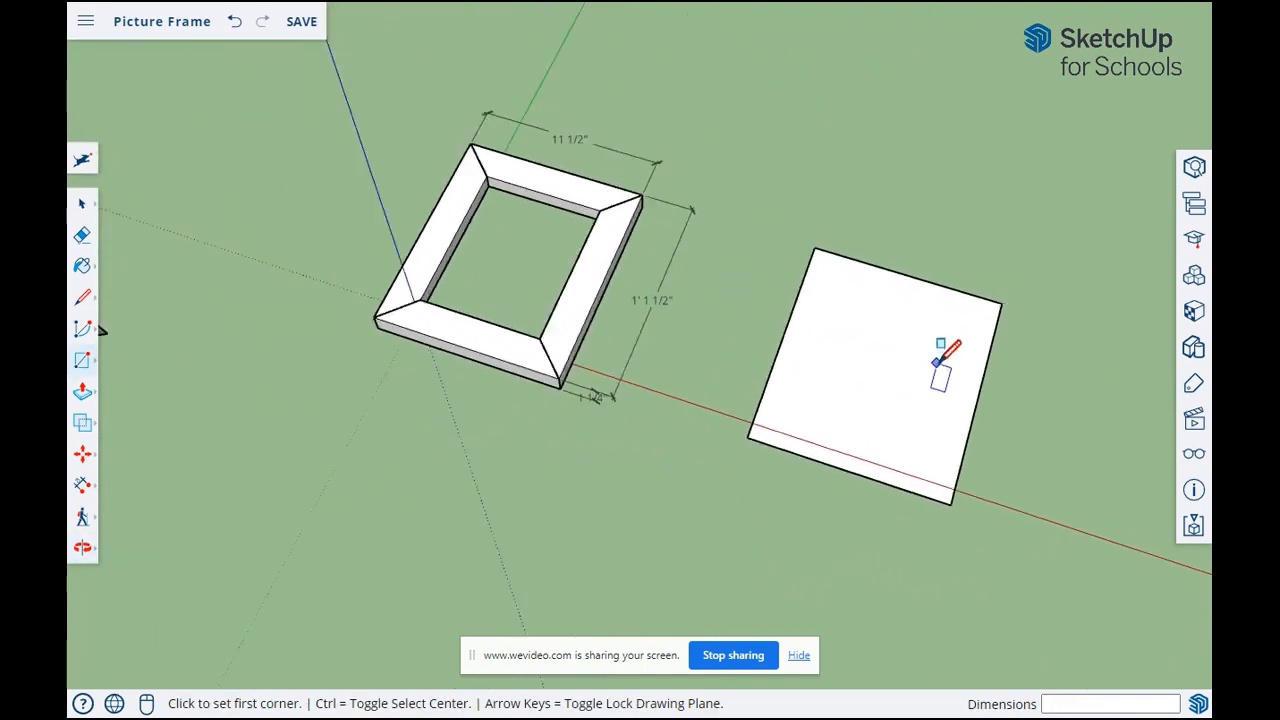
pyautogui.scroll(-2, 936, 362)
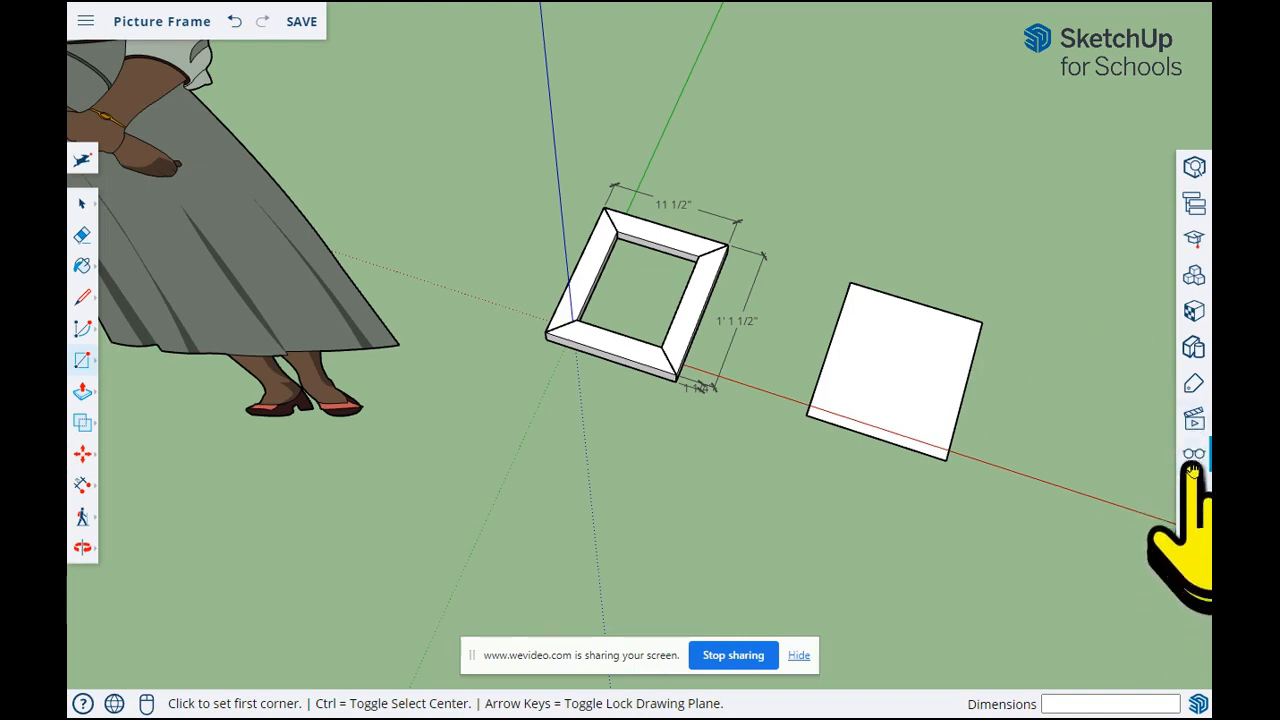
pyautogui.click(1188, 422)
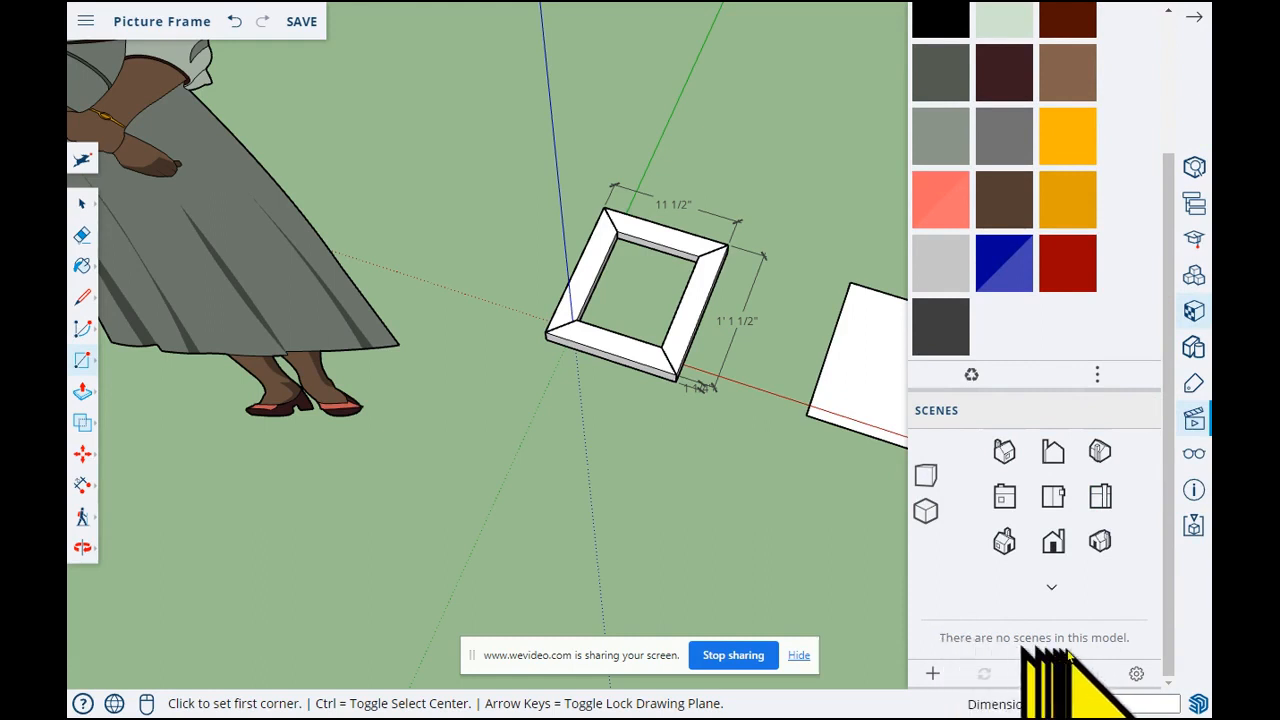
pyautogui.click(930, 678)
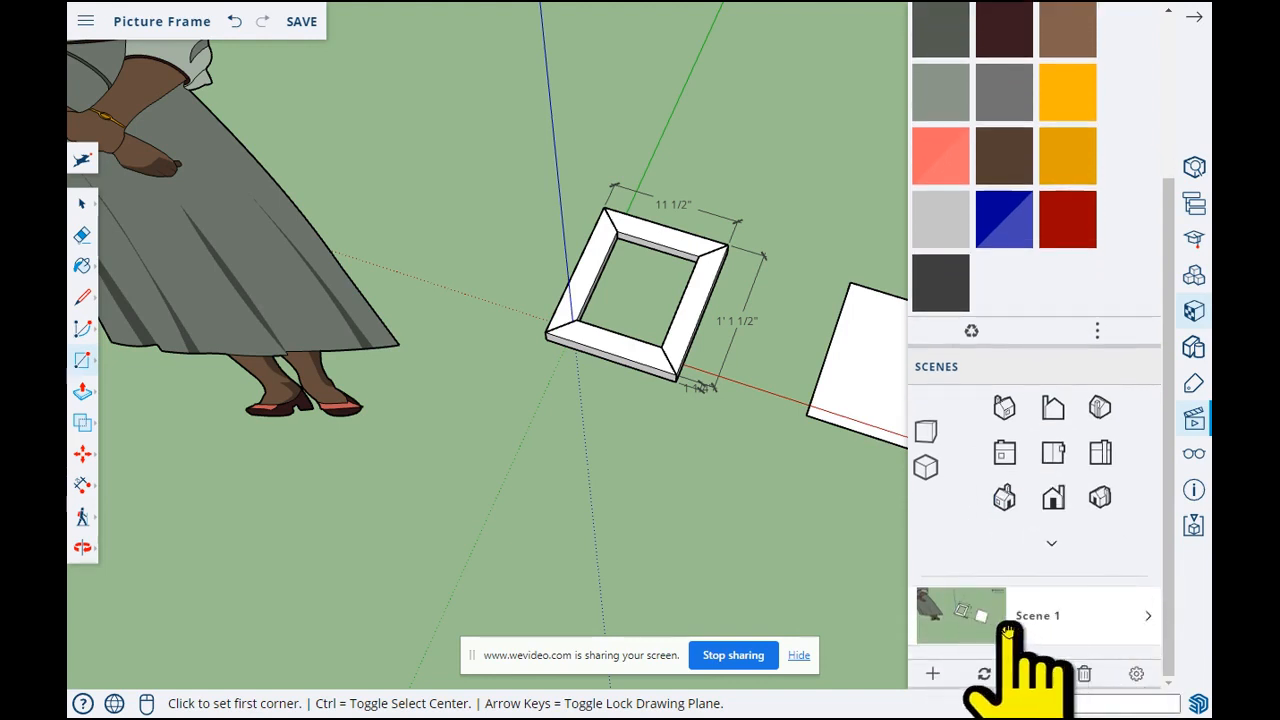
pyautogui.click(1060, 612)
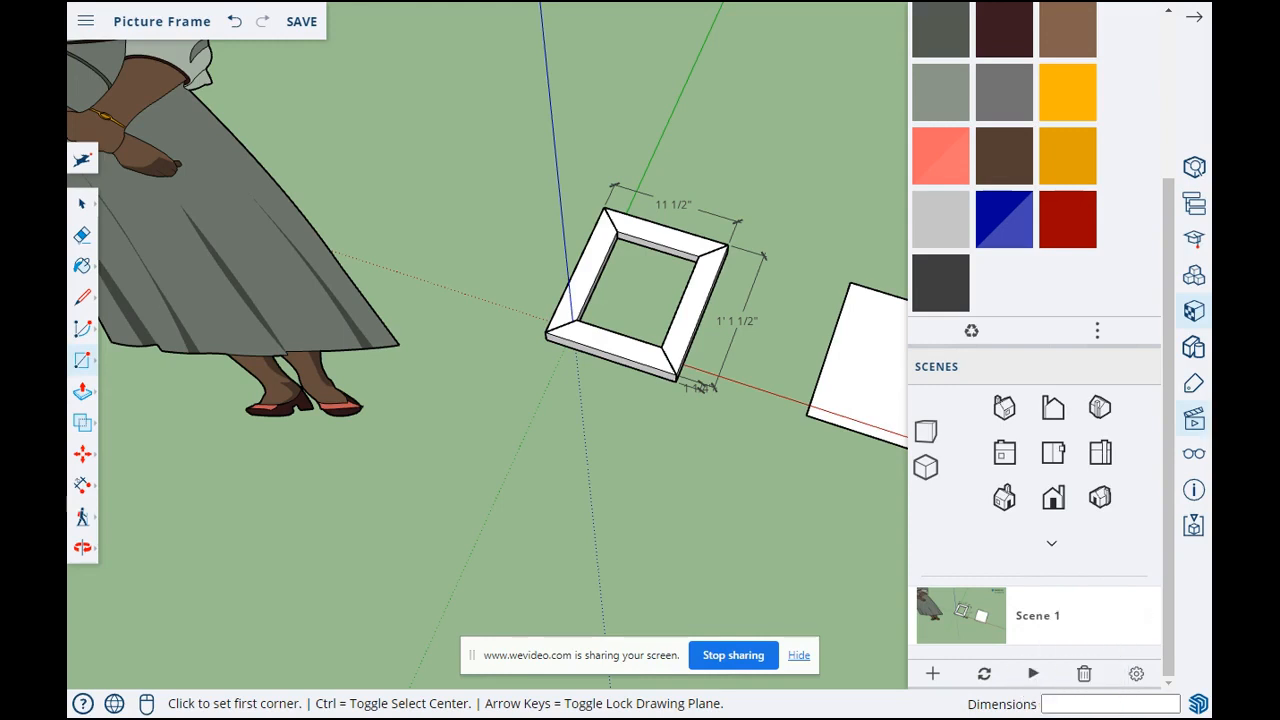
pyautogui.click(1189, 20)
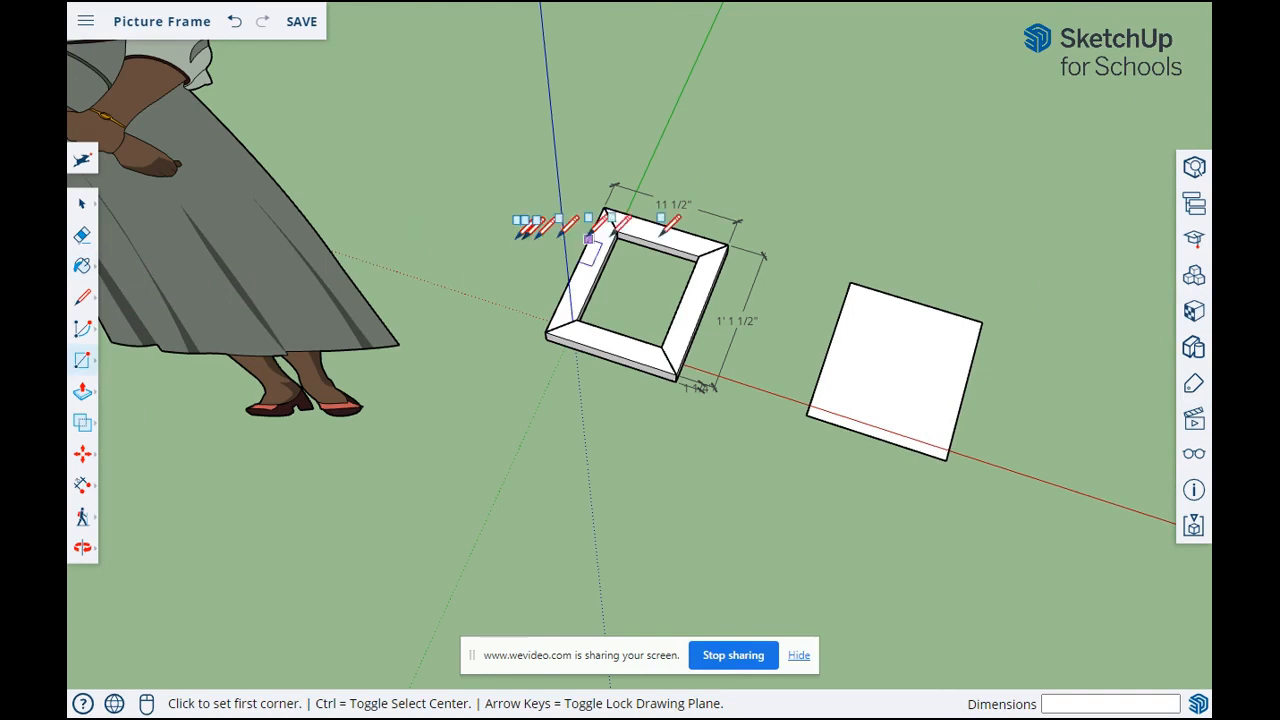
# - Zoom far out from the model and restore the view saved in Scene 1
pyautogui.scroll(-10, 578, 395)
pyautogui.scroll(-10, 578, 395)
pyautogui.moveTo(697, 497)
pyautogui.mouseDown(button='middle')
pyautogui.moveTo(740, 357)
pyautogui.moveTo(329, 192)
pyautogui.moveTo(590, 500)
pyautogui.moveTo(735, 450)
pyautogui.mouseUp(button='middle')
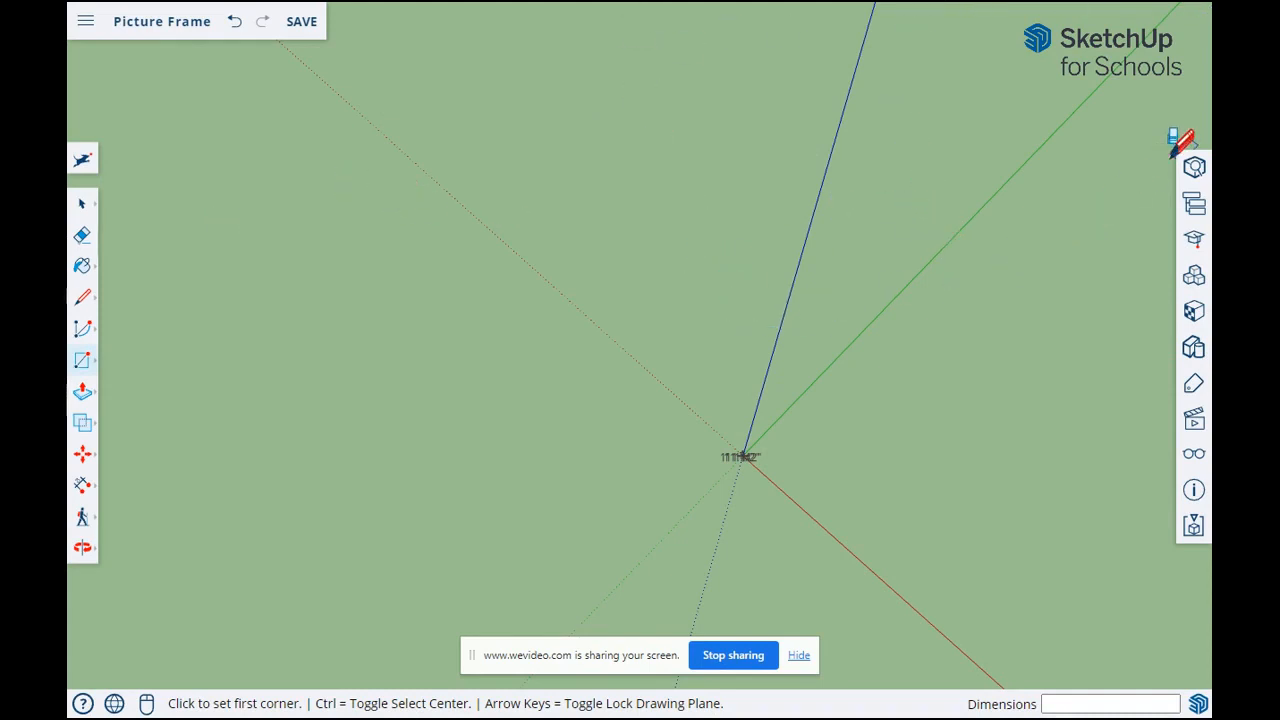
pyautogui.click(1193, 420)
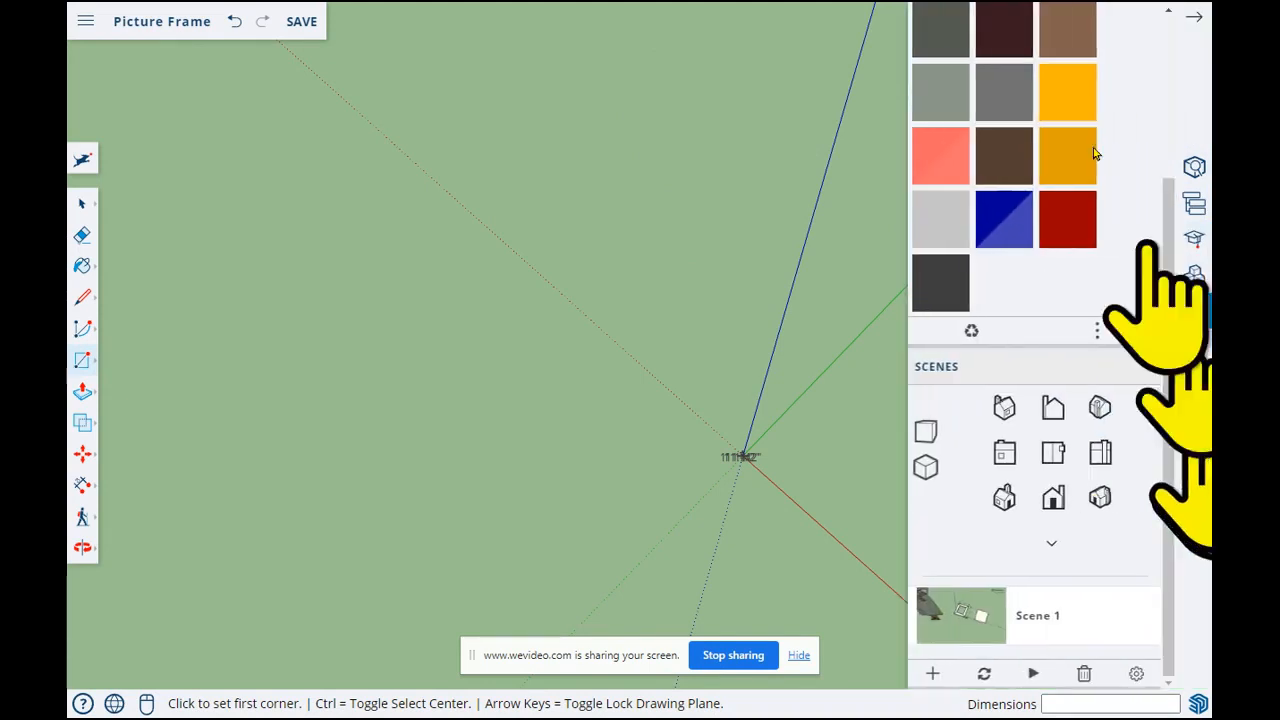
pyautogui.click(985, 632)
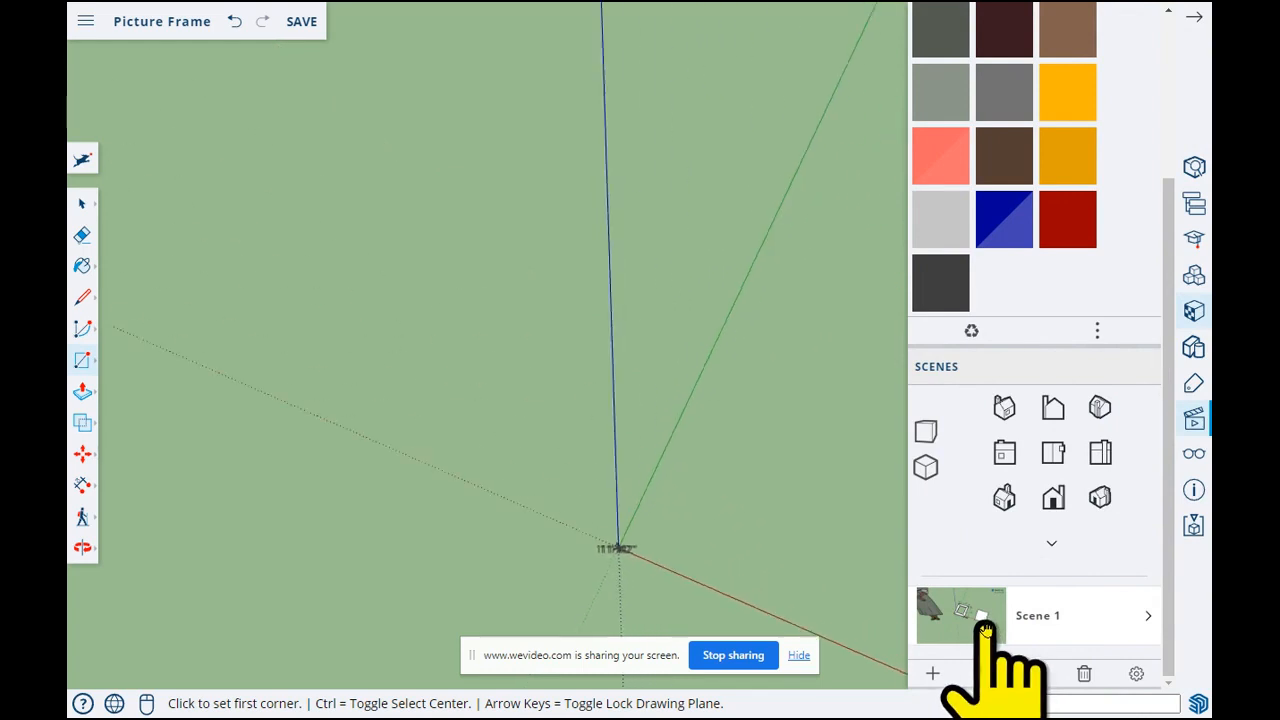
pyautogui.click(1193, 16)
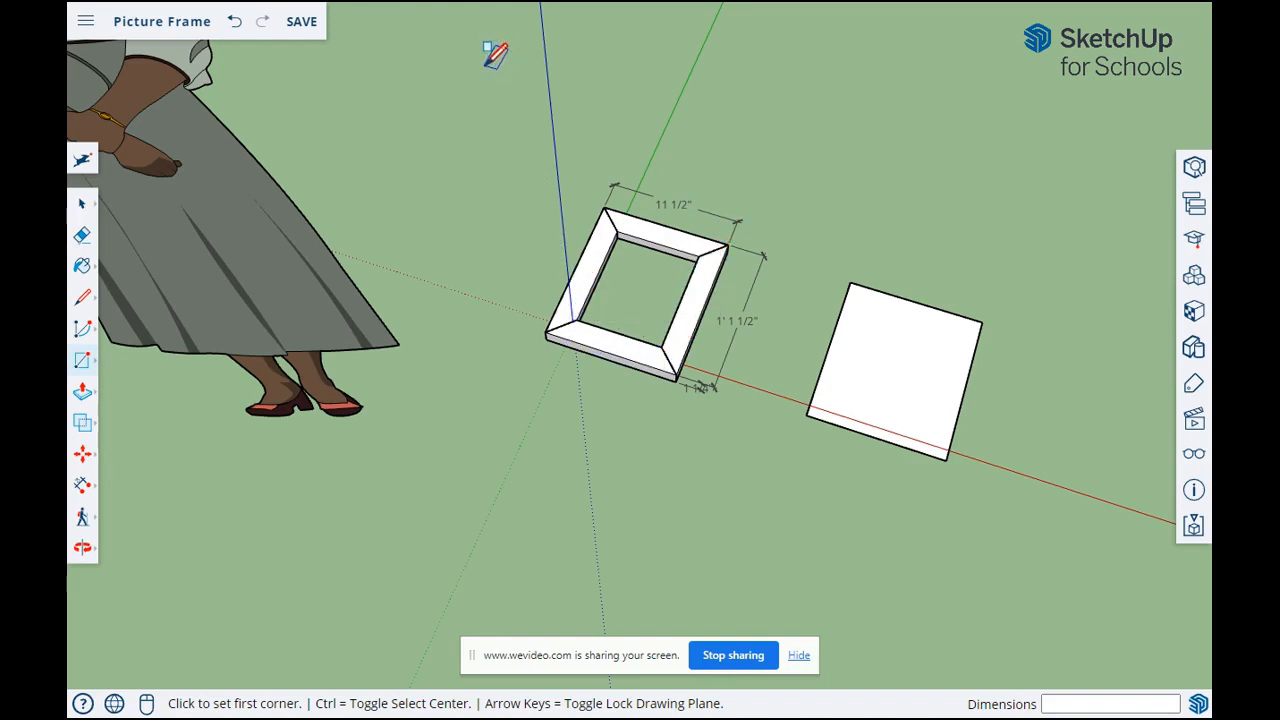
pyautogui.press('t')
pyautogui.click(588, 244)
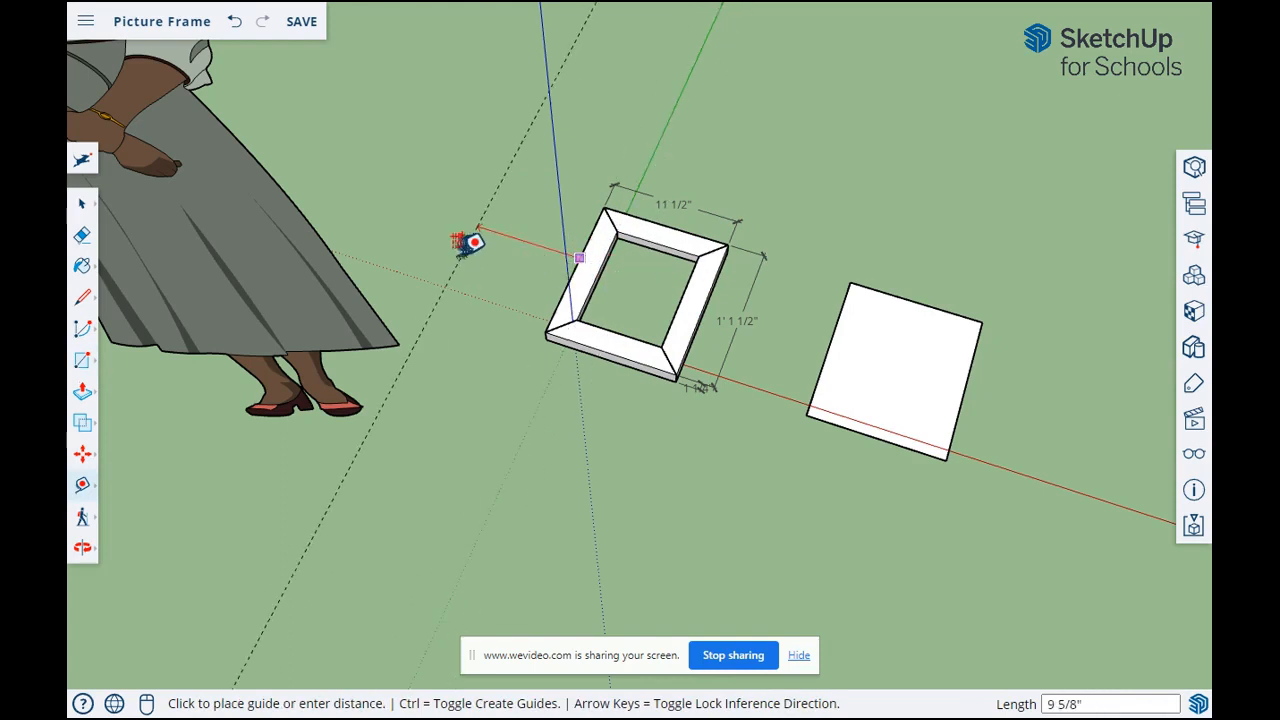
pyautogui.press('Escape')
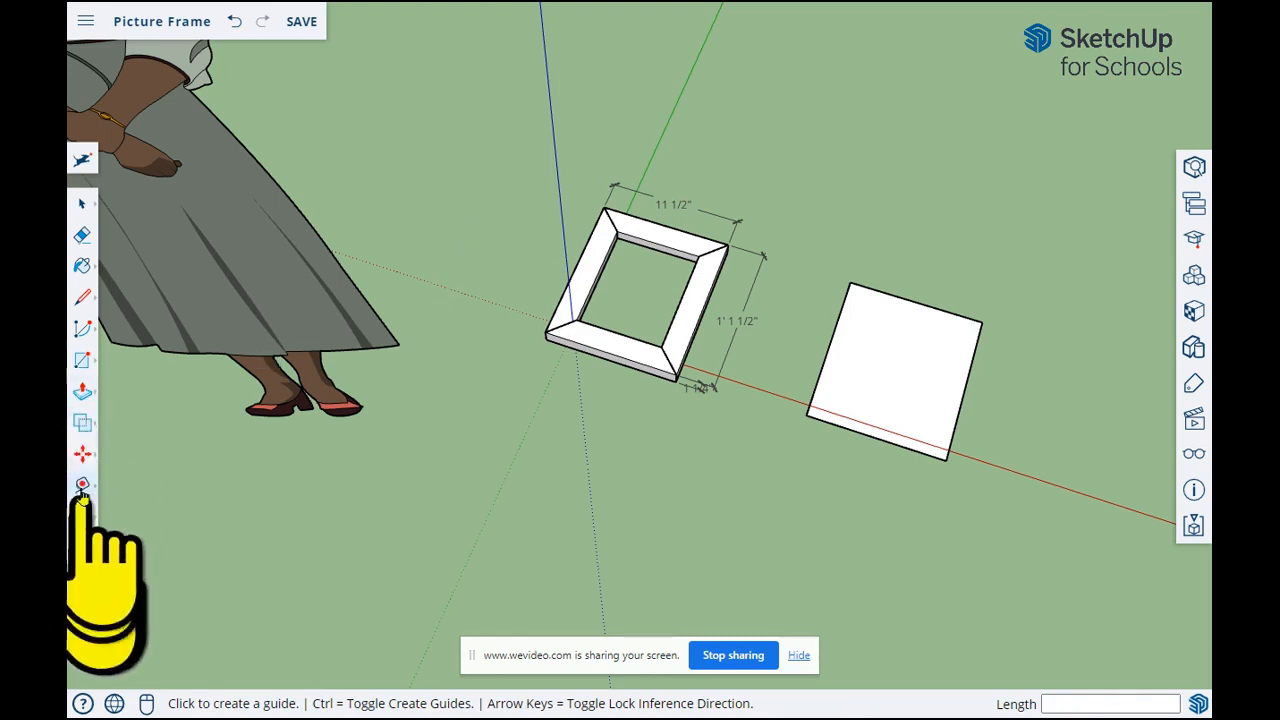
# - Offset the new rectangle's outline inward by about 13/16" with the Offset tool
pyautogui.click(79, 405)
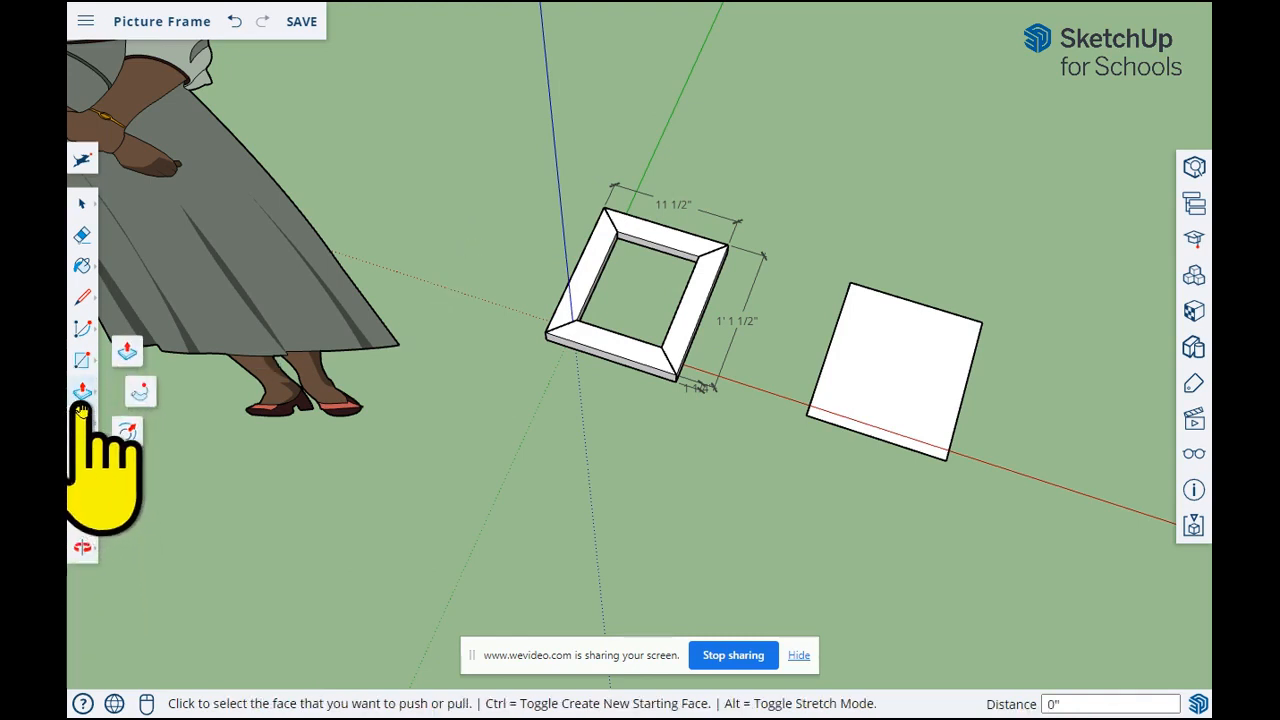
pyautogui.click(126, 432)
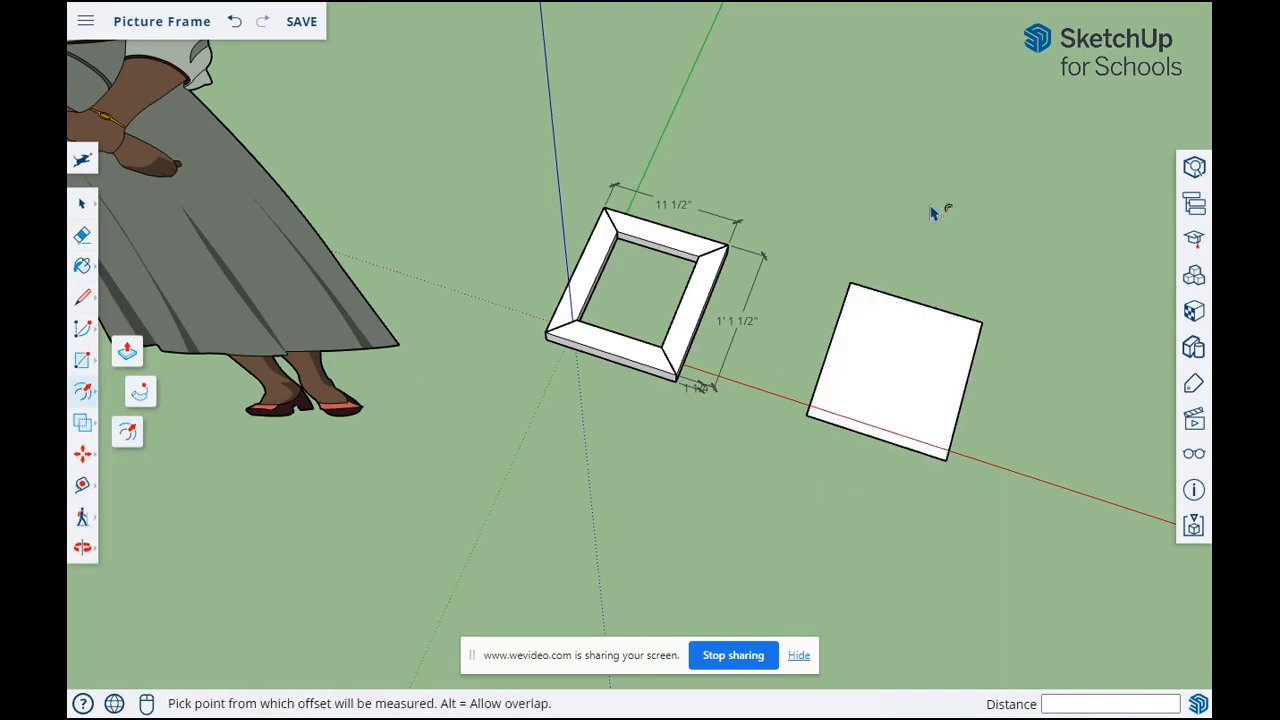
pyautogui.press('b')
pyautogui.press('f')
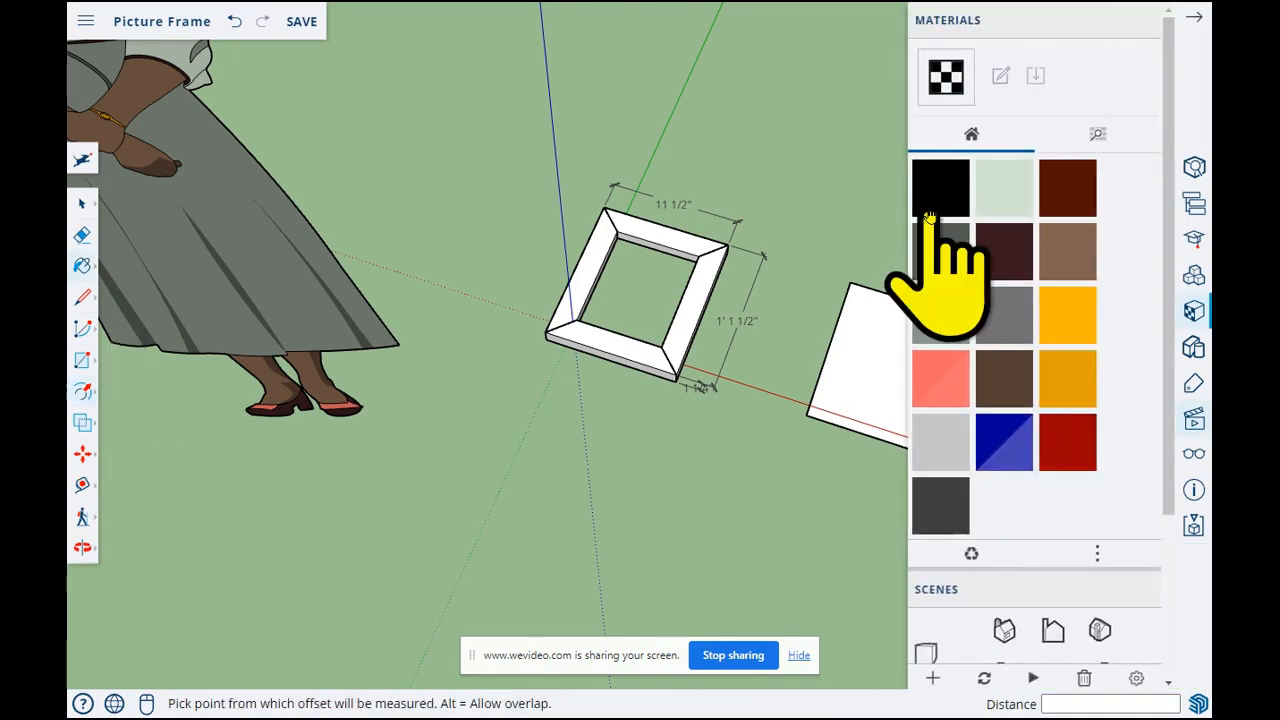
pyautogui.click(1192, 27)
pyautogui.click(857, 309)
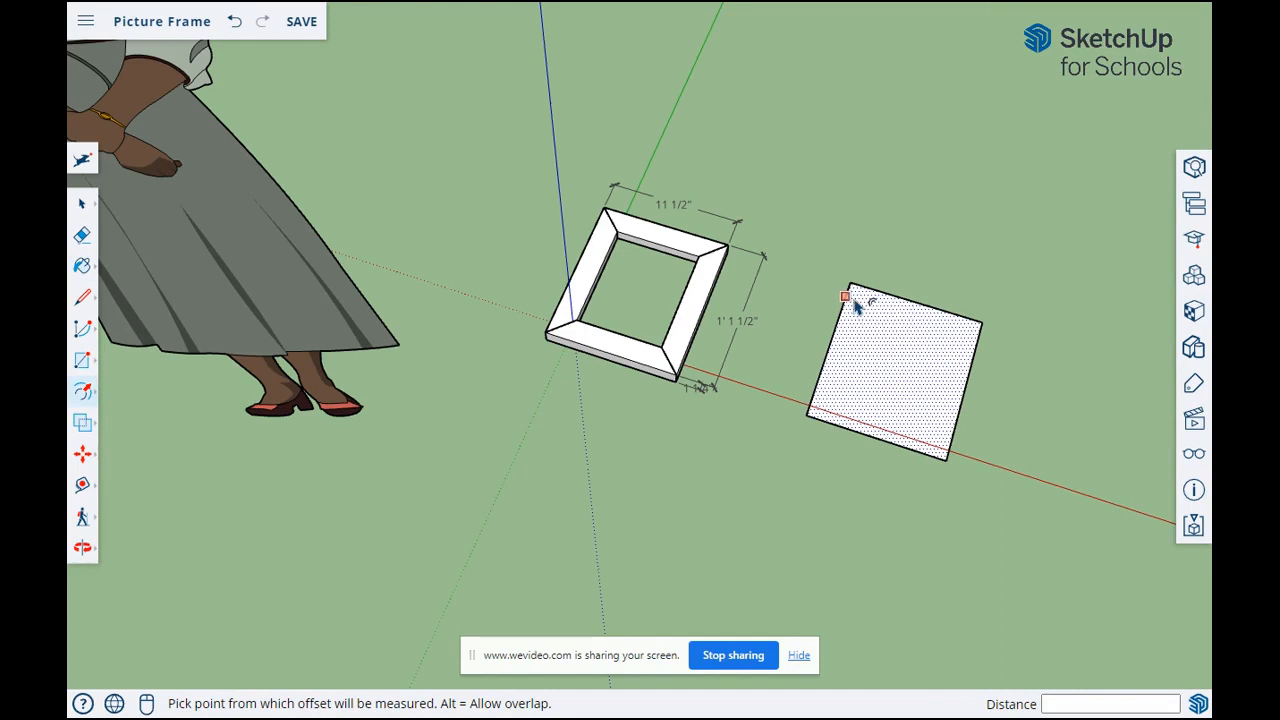
pyautogui.doubleClick(855, 299)
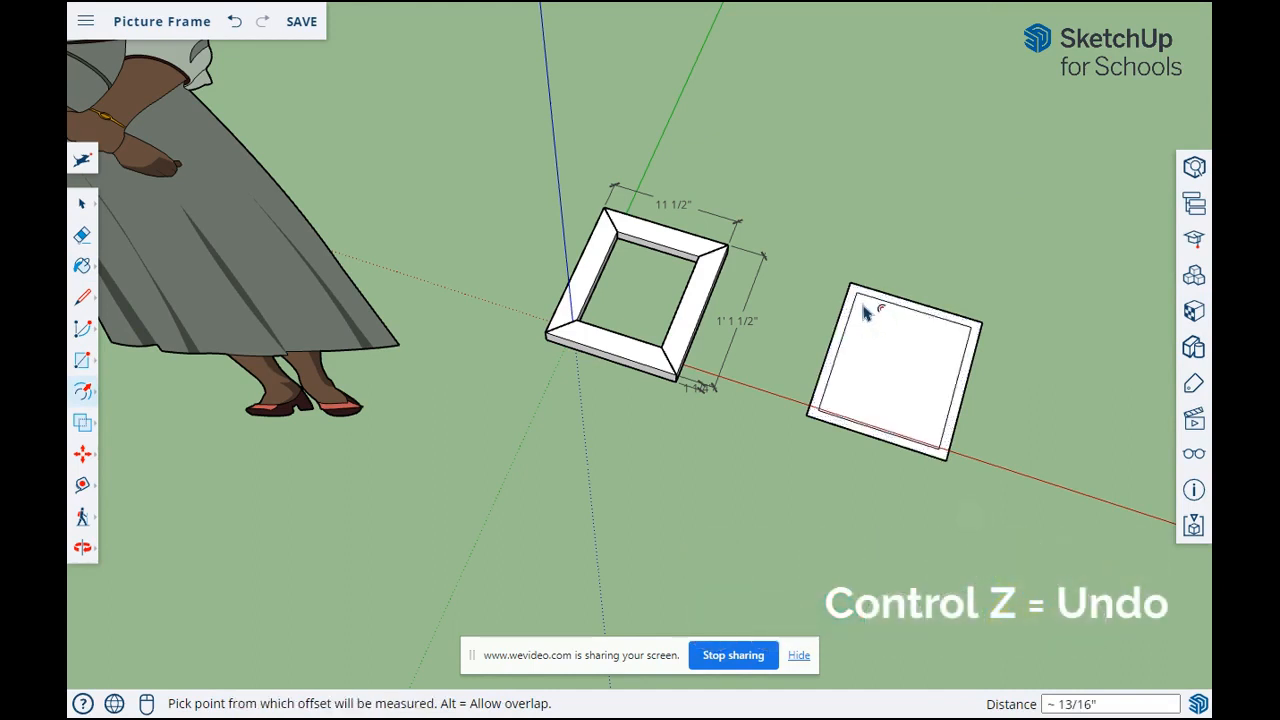
# - Undo the last offset and offset the rectangle's outline inward by 2"
pyautogui.hotkey('ctrl', 'z')
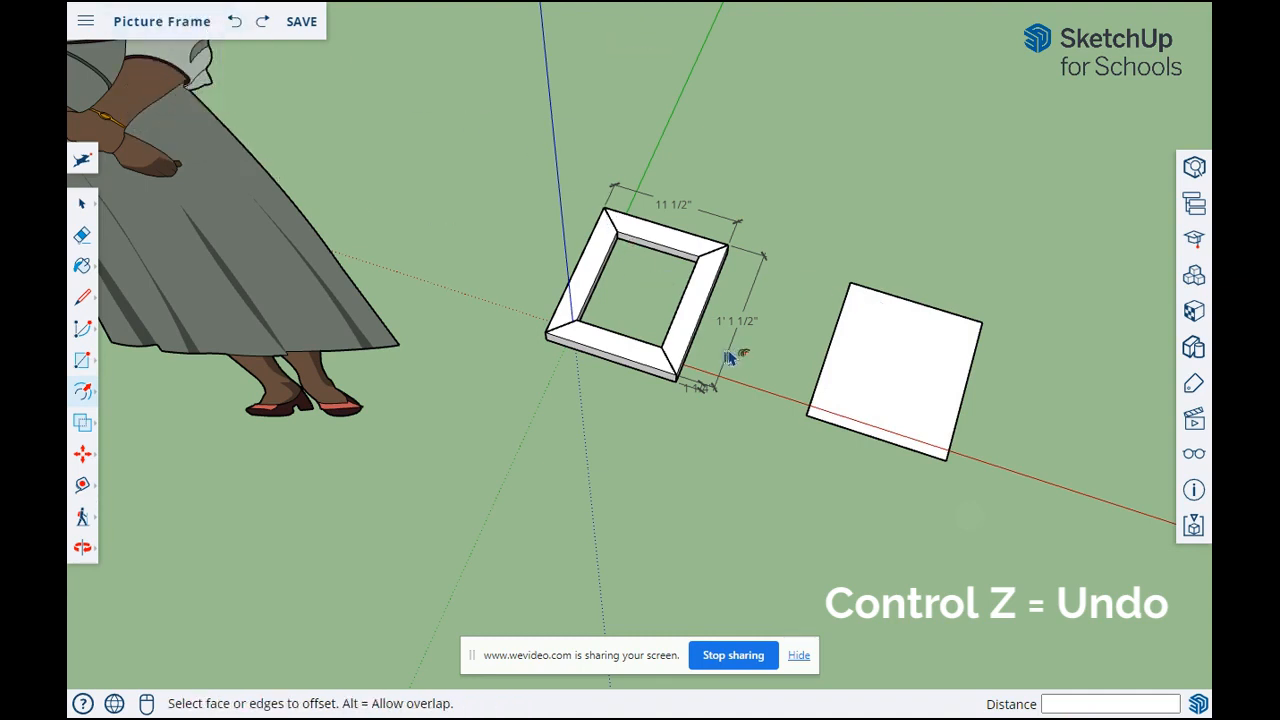
pyautogui.click(853, 309)
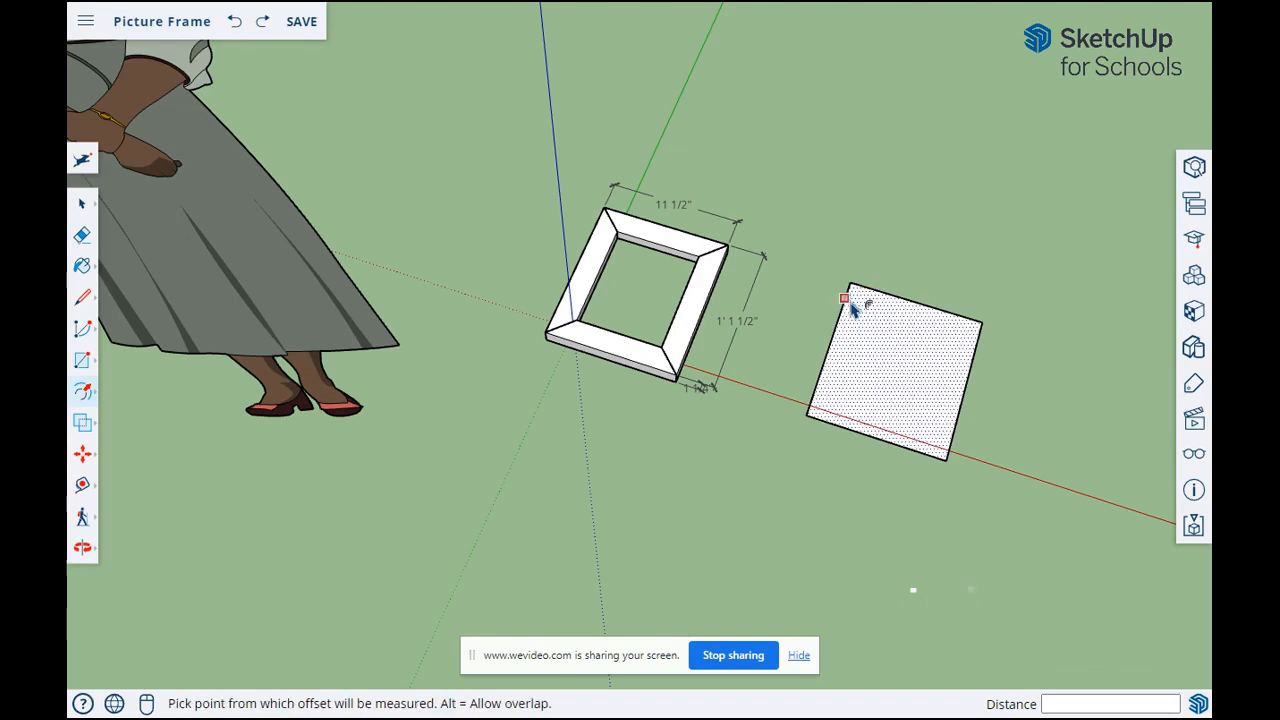
pyautogui.click(848, 316)
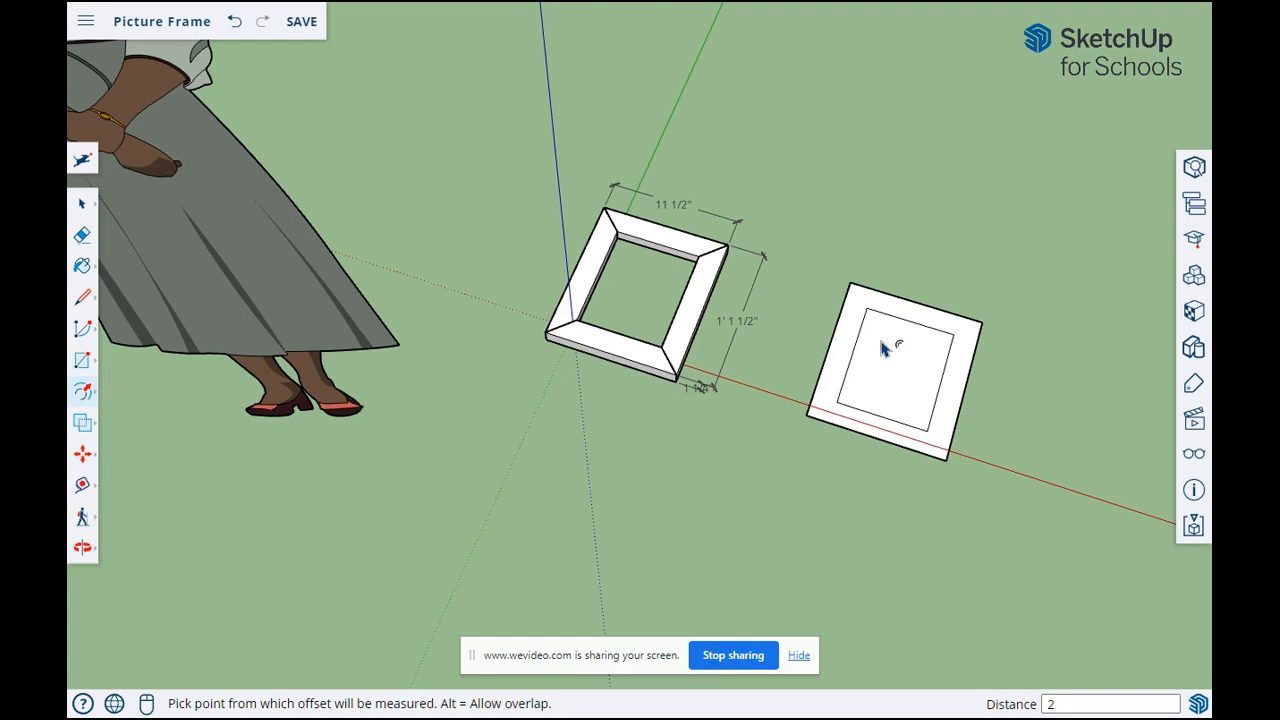
# - Push/Pull the border face between the two rectangles up by 1 1/4"
pyautogui.moveTo(966, 489); pyautogui.dragTo(846, 294, button='middle')
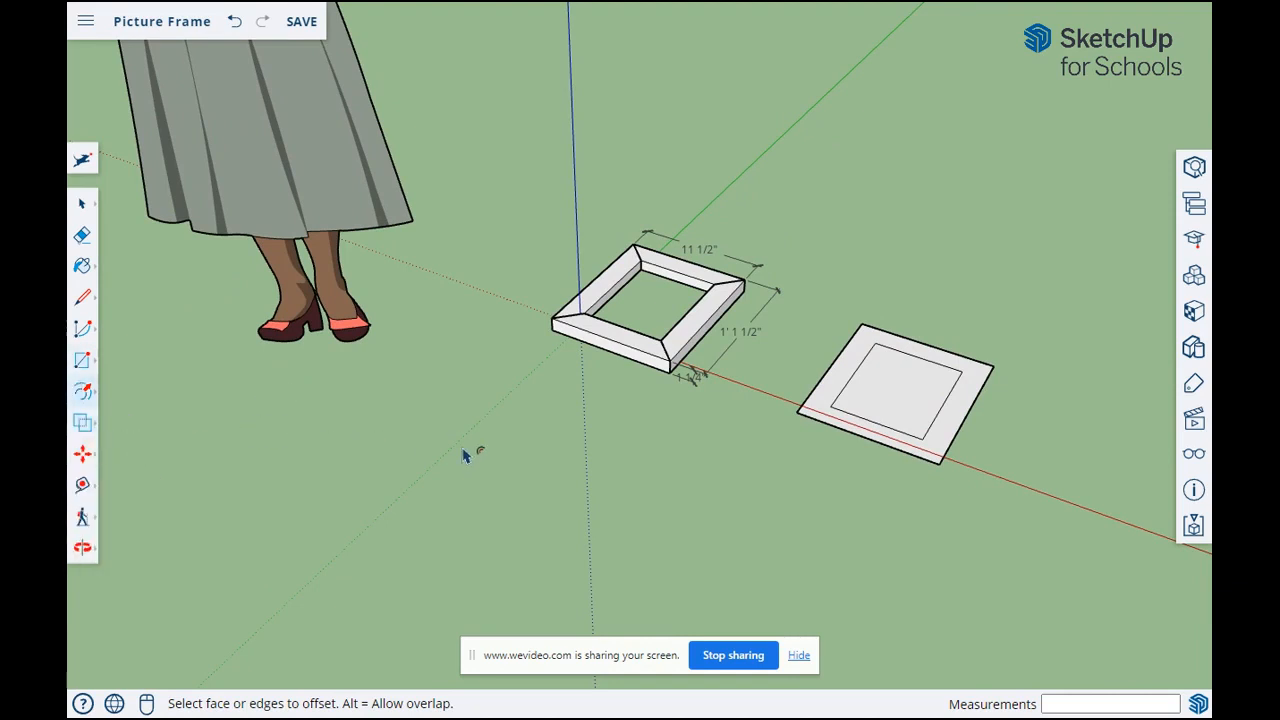
pyautogui.click(84, 395)
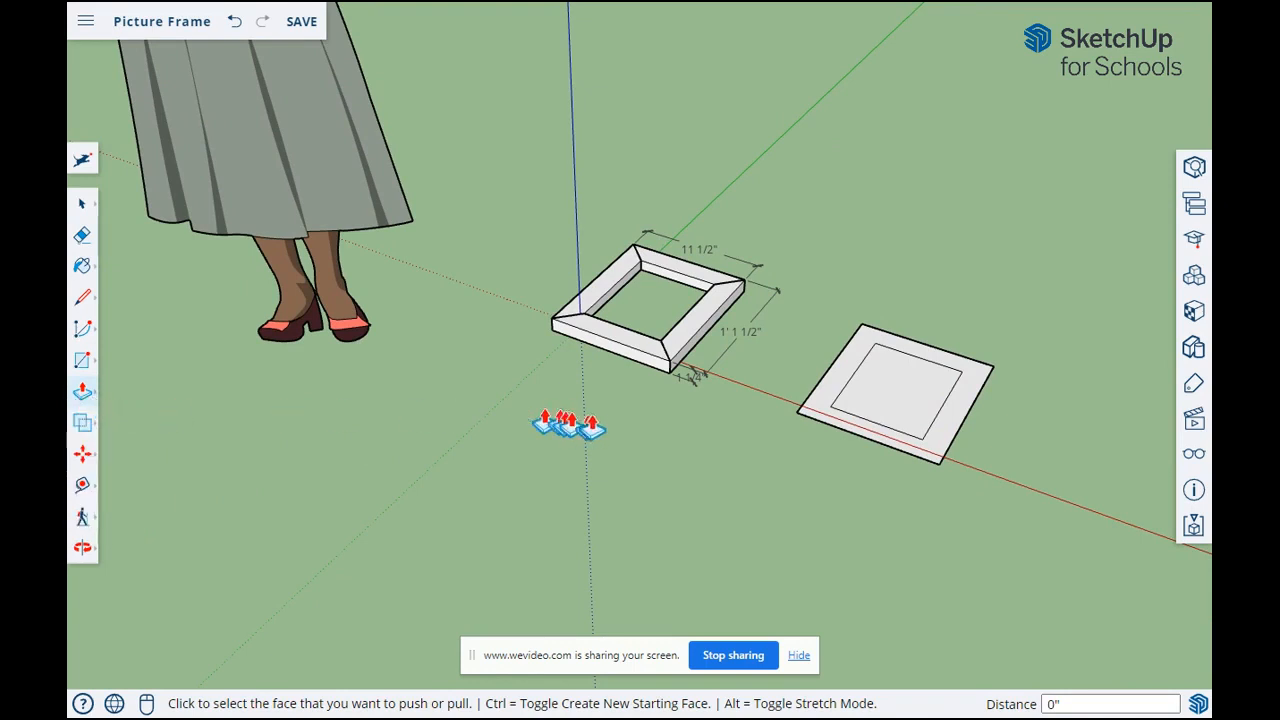
pyautogui.click(850, 432)
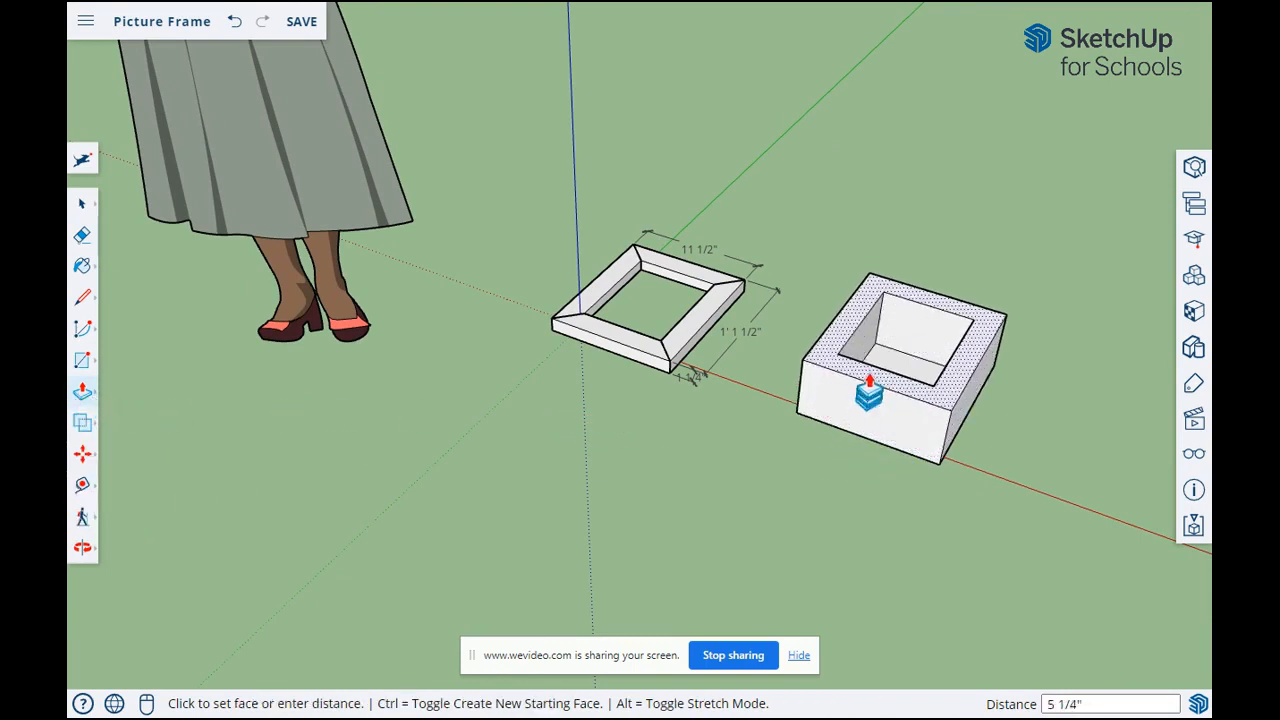
pyautogui.click(871, 283)
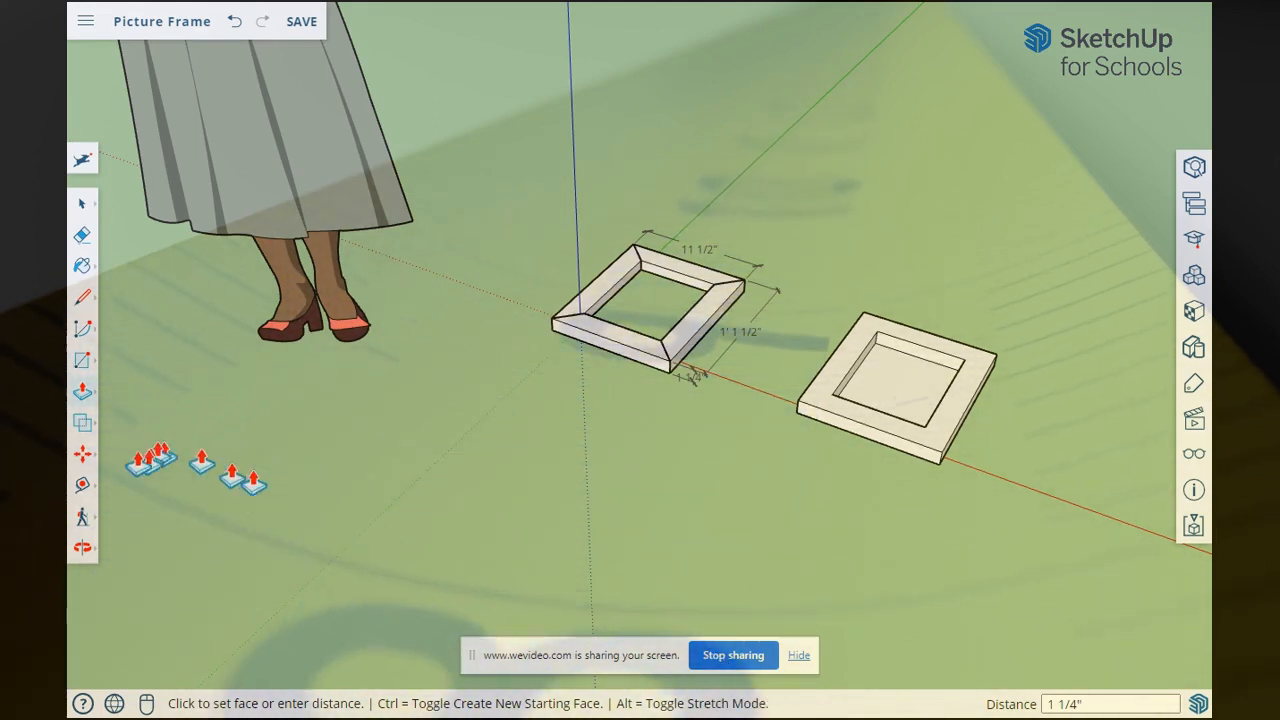
# - Add a dimension for the new frame's thickness at its front corner nearest the finished frame
pyautogui.press('t')
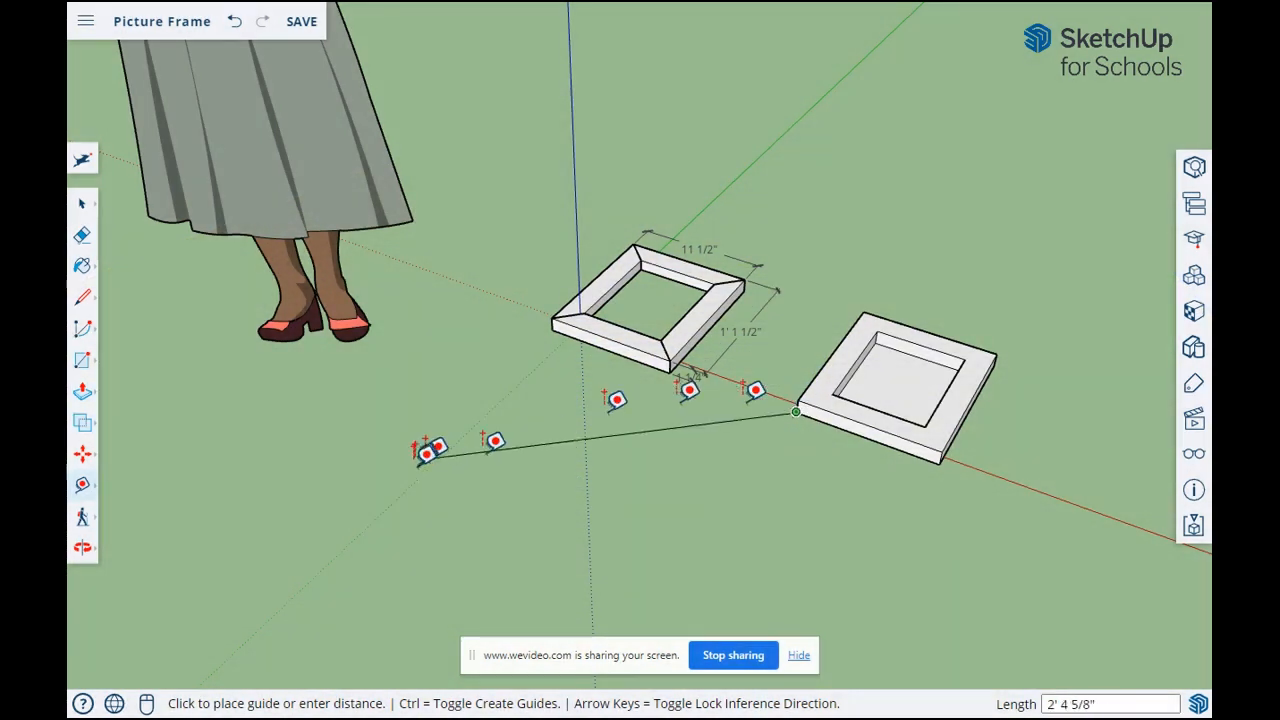
pyautogui.click(82, 485)
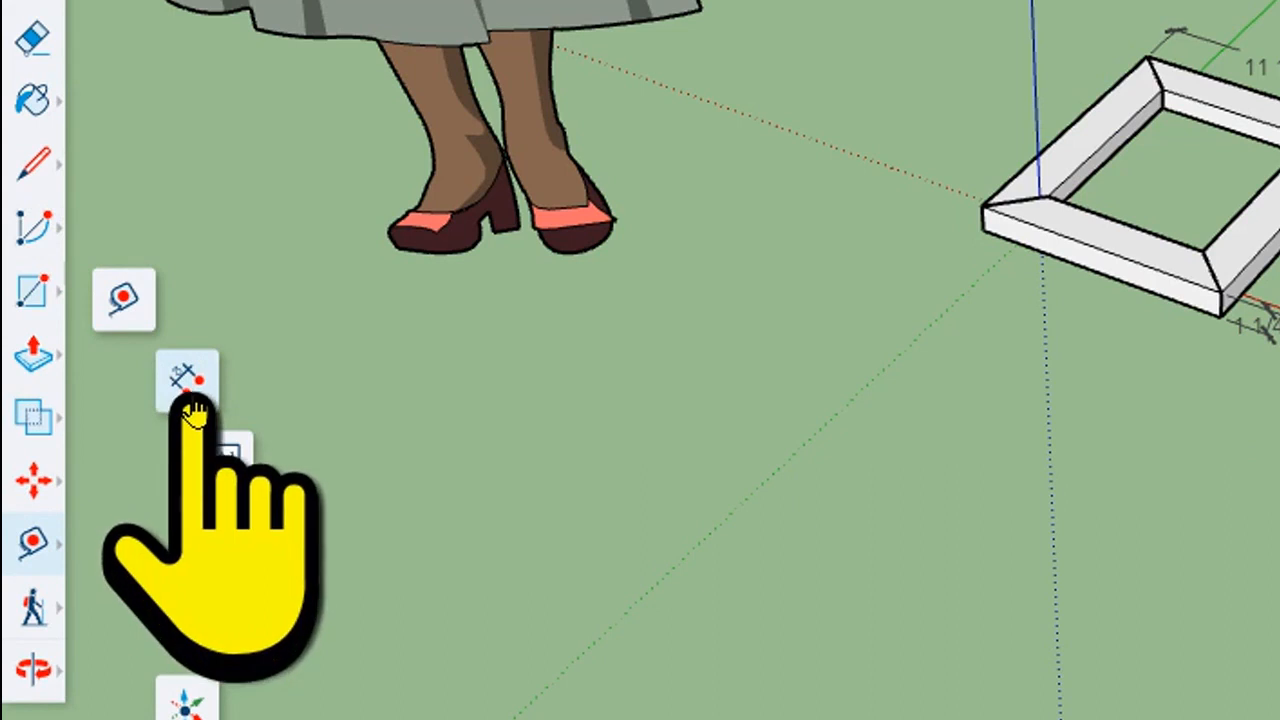
pyautogui.click(188, 395)
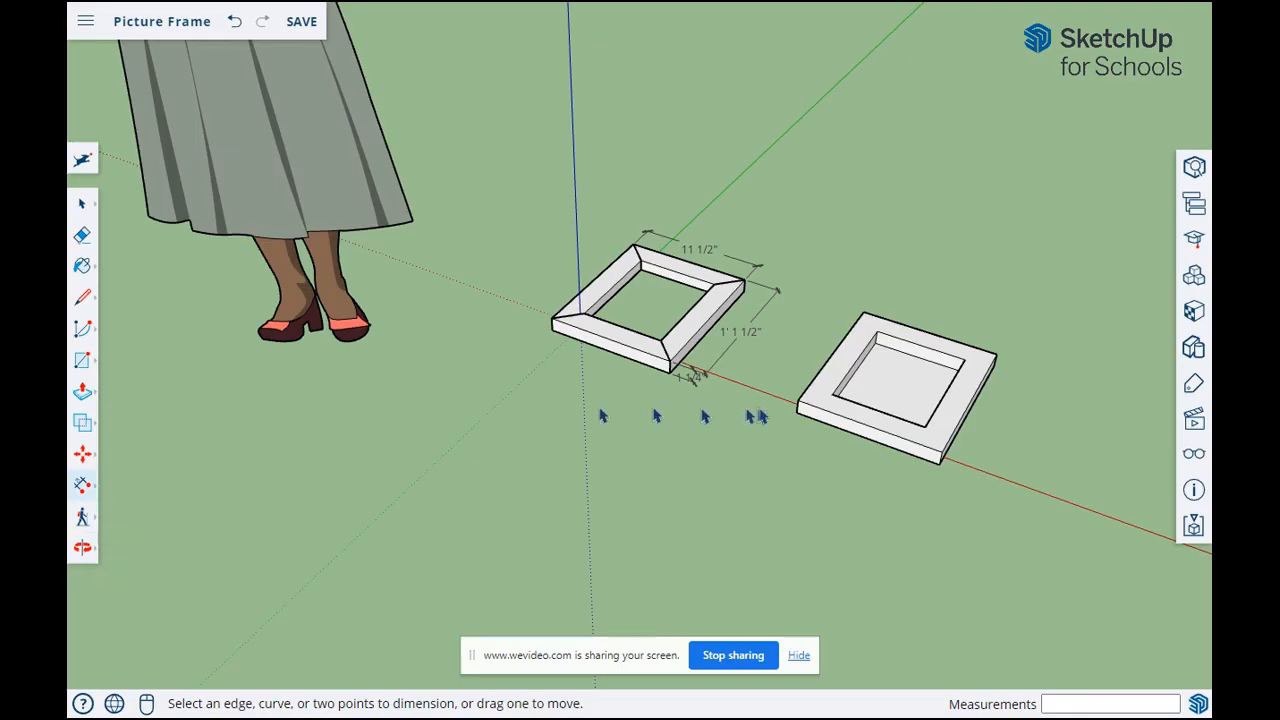
pyautogui.click(797, 403)
pyautogui.click(798, 417)
pyautogui.click(747, 427)
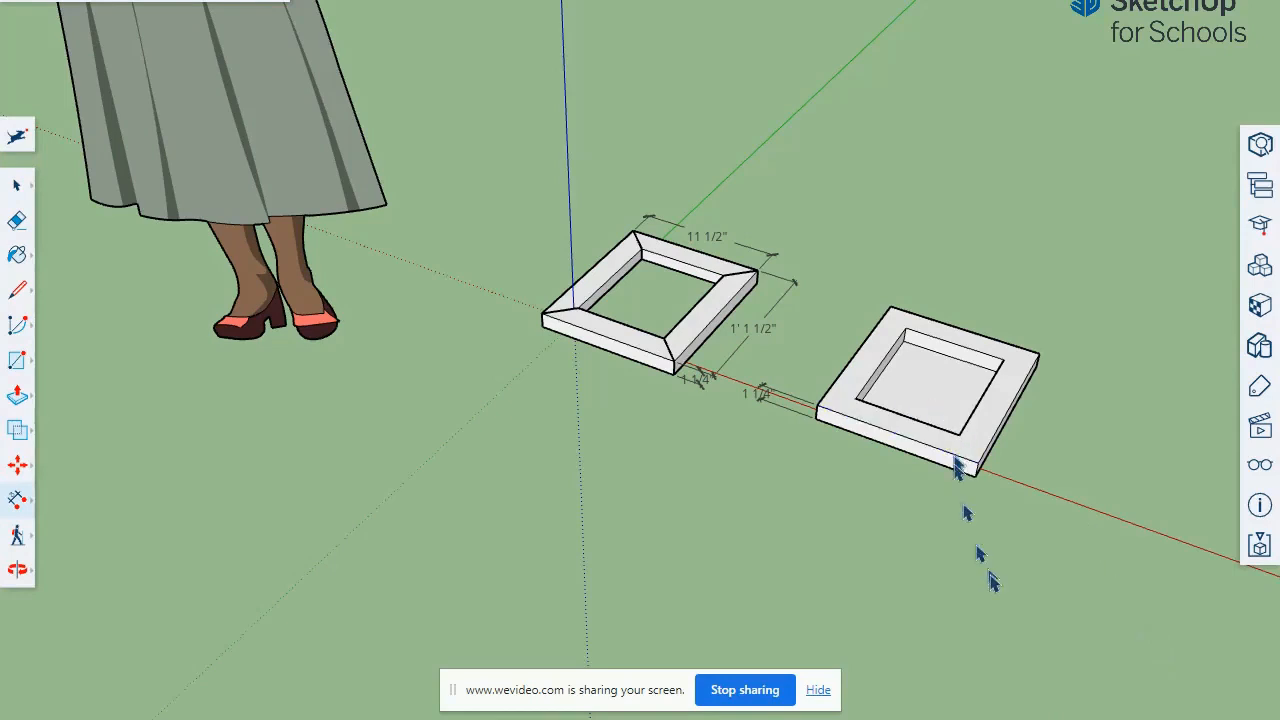
pyautogui.click(14, 503)
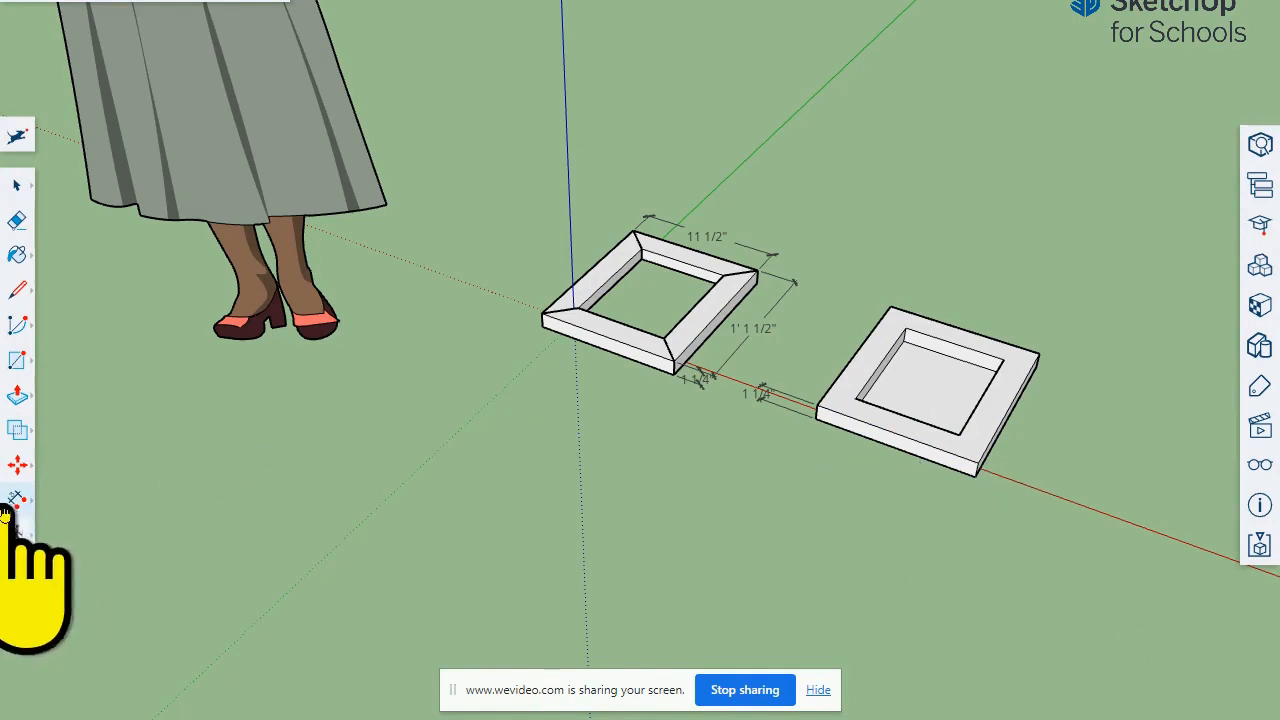
# - Draw a vertical line across the new frame's front side face from the midpoint of its upper edge
pyautogui.scroll(5, 1010, 470)
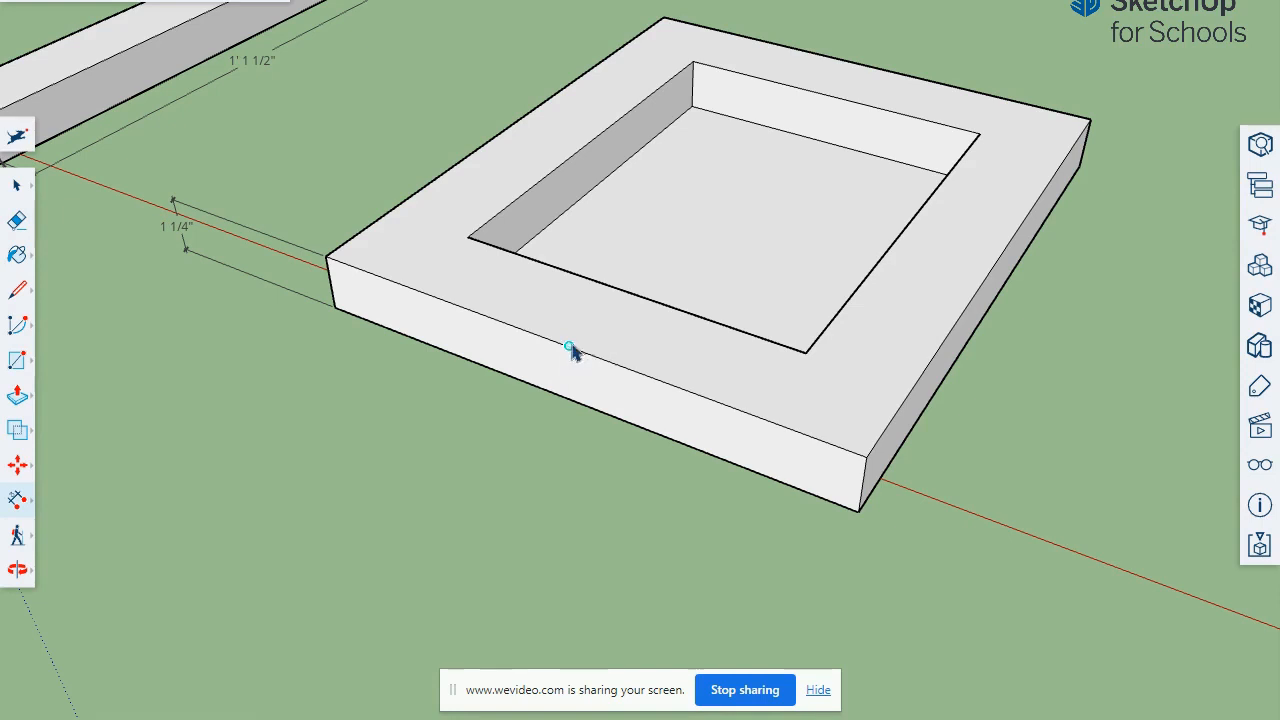
pyautogui.press('l')
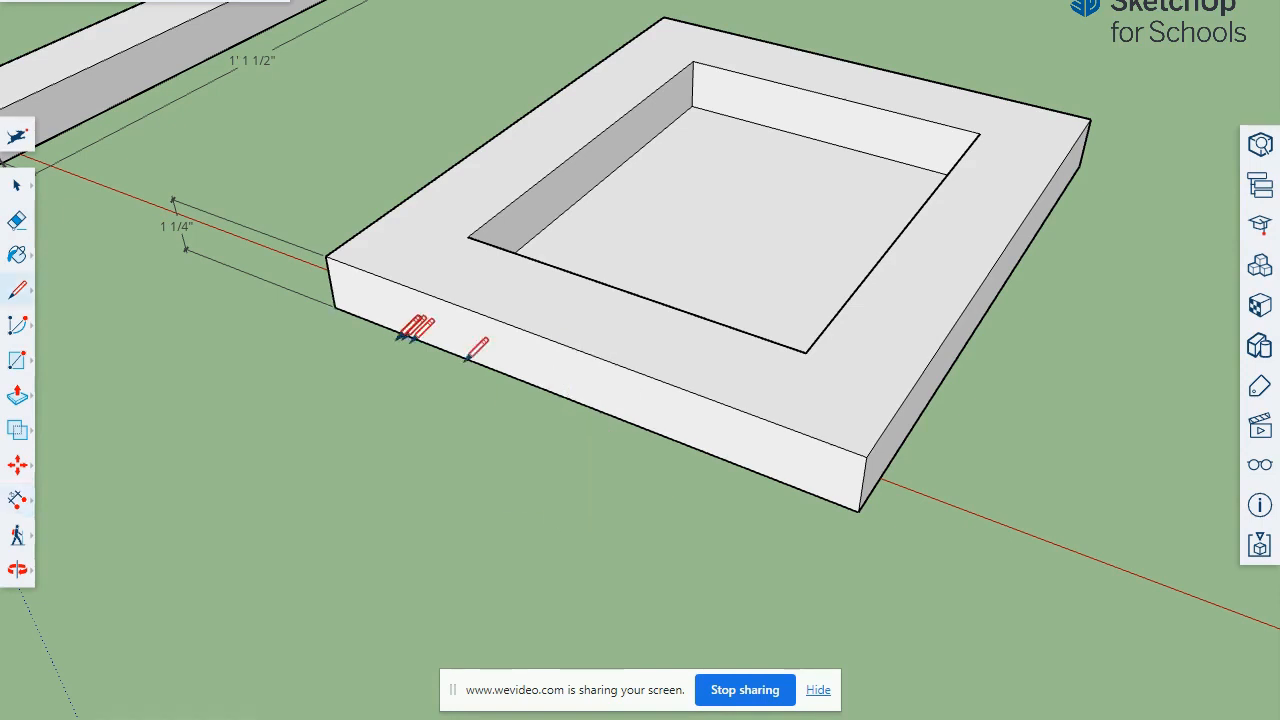
pyautogui.click(568, 346)
pyautogui.click(572, 400)
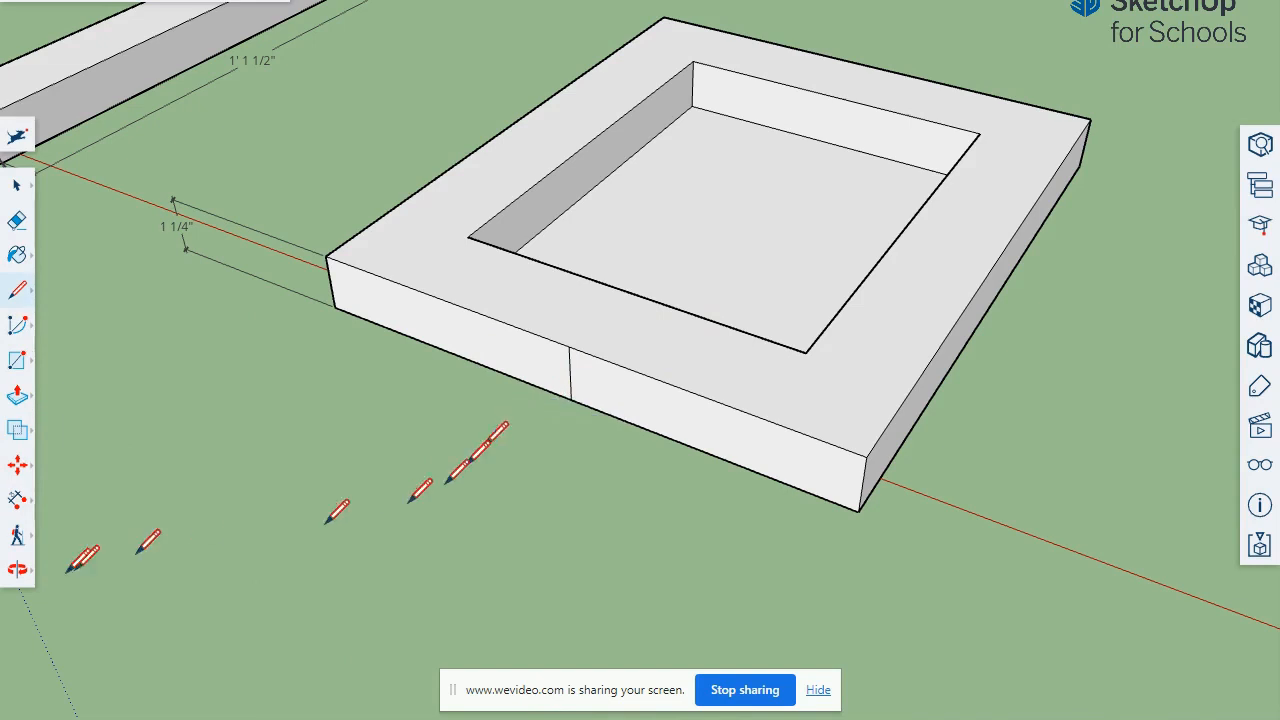
# - Dimension the vertical line on the front side face, and undo both the line and its dimension
pyautogui.click(20, 502)
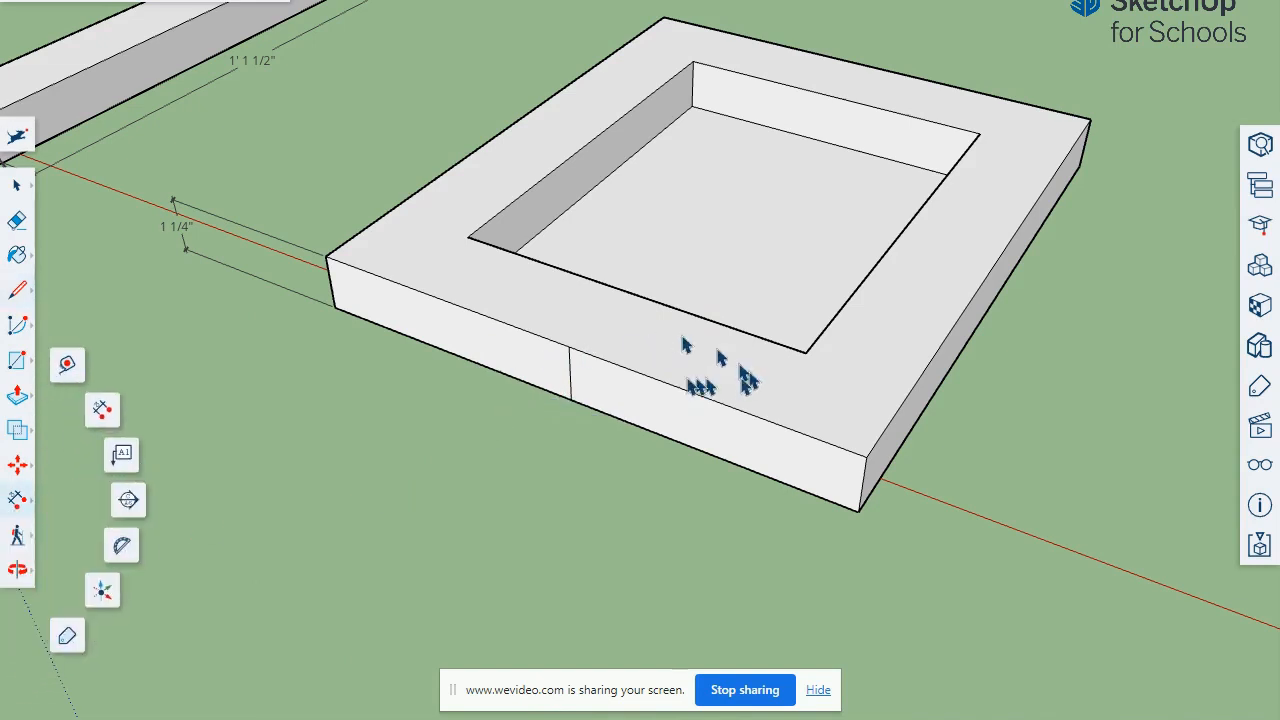
pyautogui.click(568, 348)
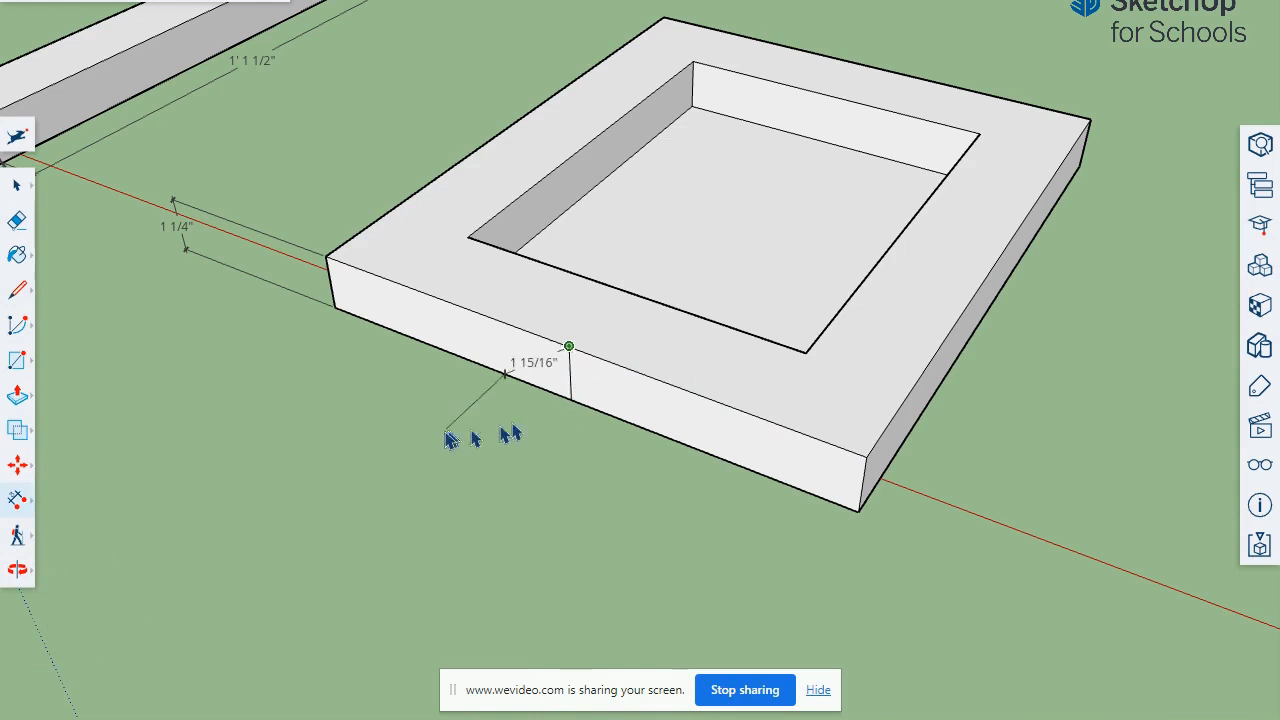
pyautogui.click(570, 400)
pyautogui.click(474, 442)
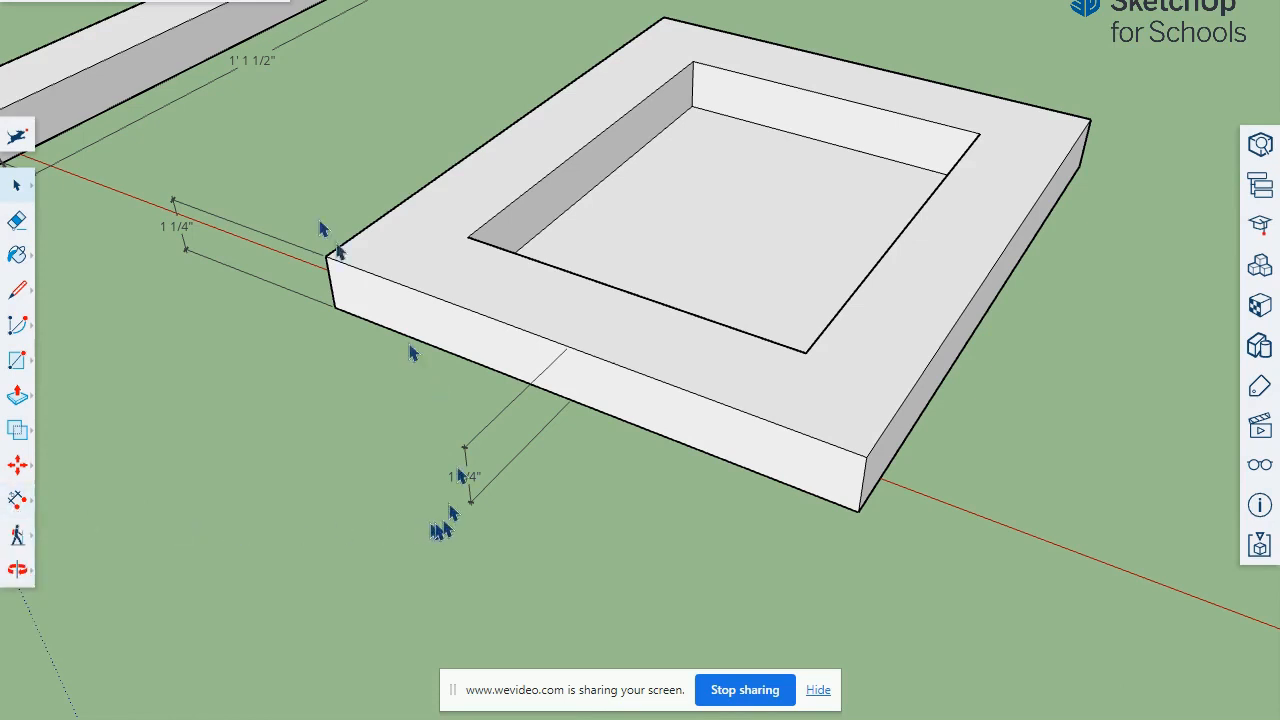
pyautogui.hotkey('ctrl', 'z')
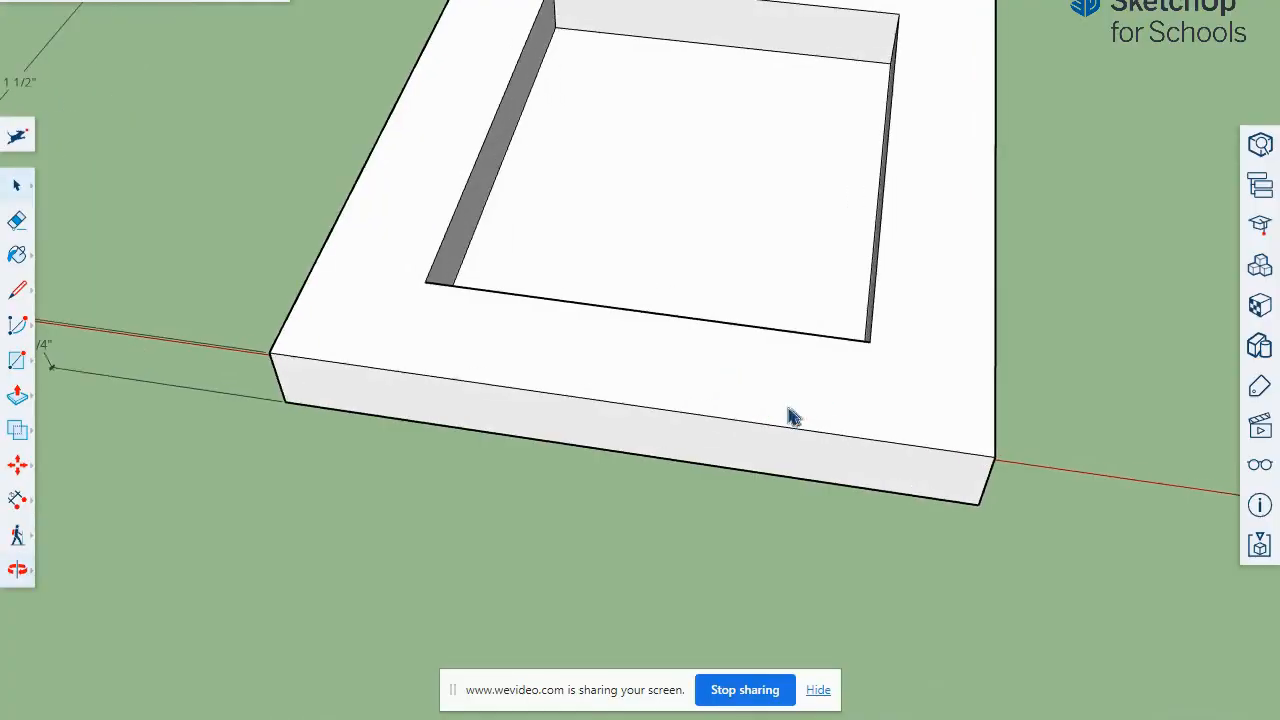
# - Delete the face that closes the new frame's central opening
pyautogui.scroll(-5, 786, 415)
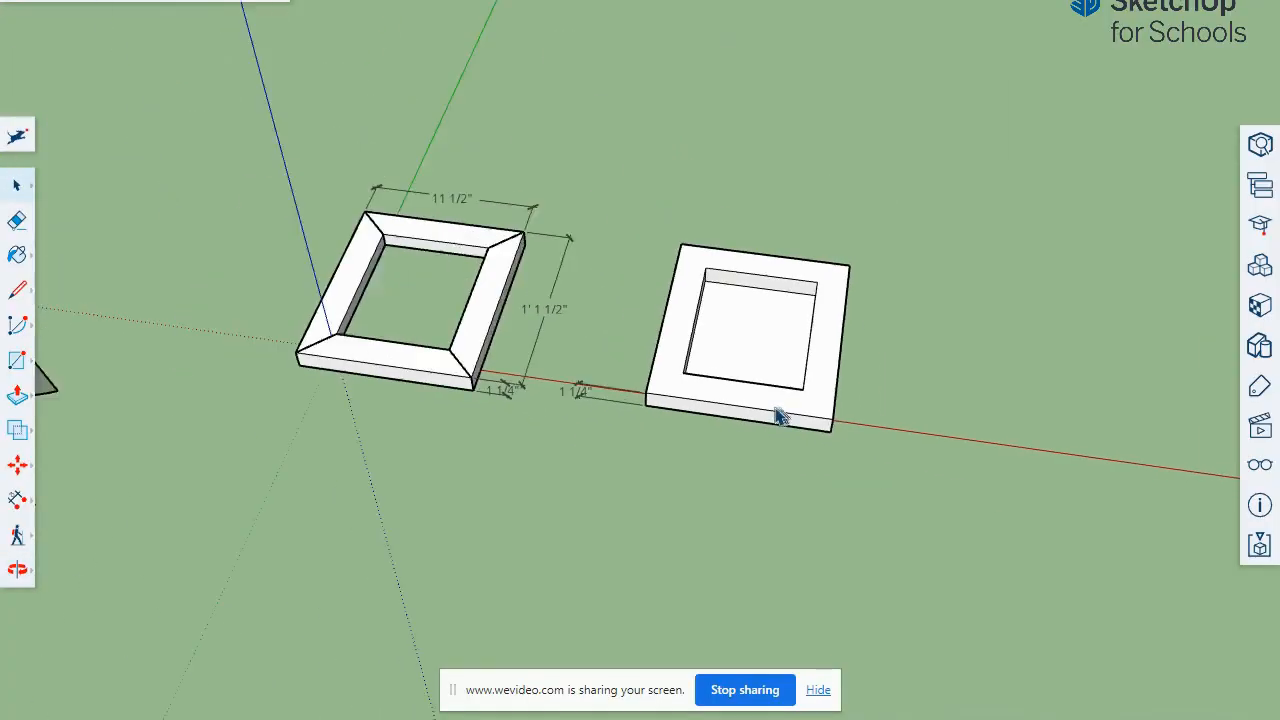
pyautogui.scroll(-3, 781, 416)
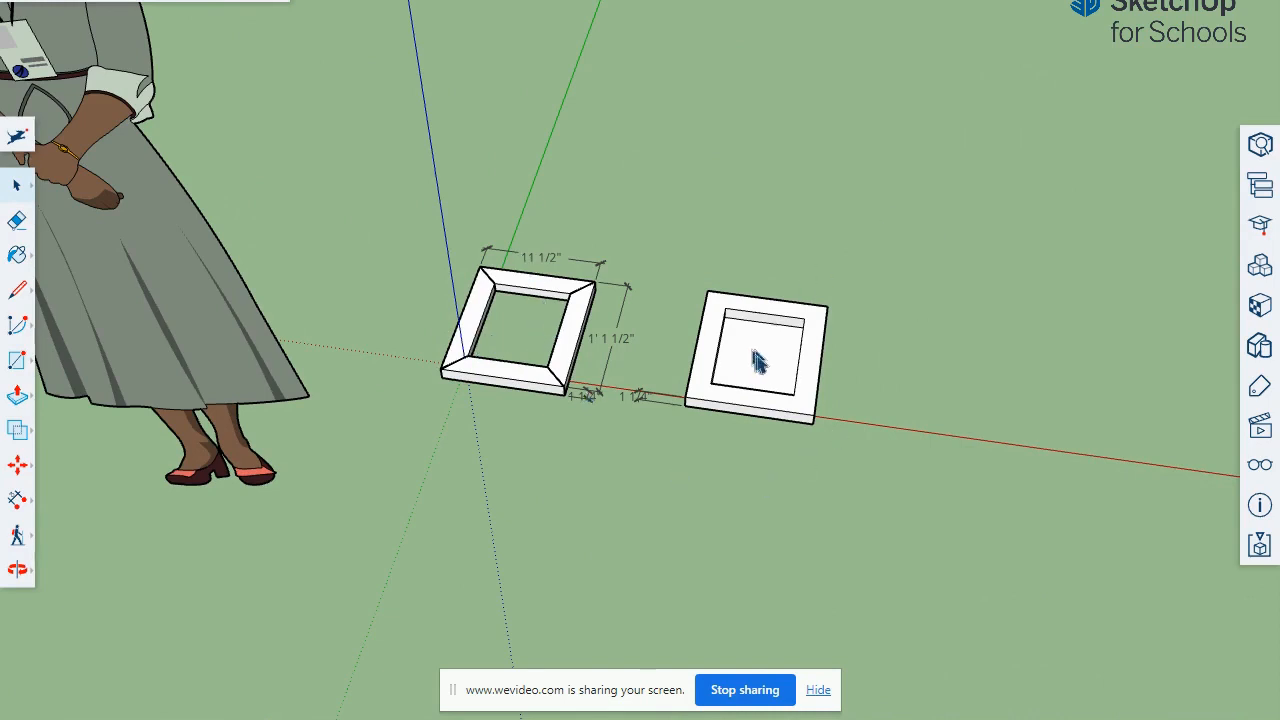
pyautogui.scroll(4, 760, 378)
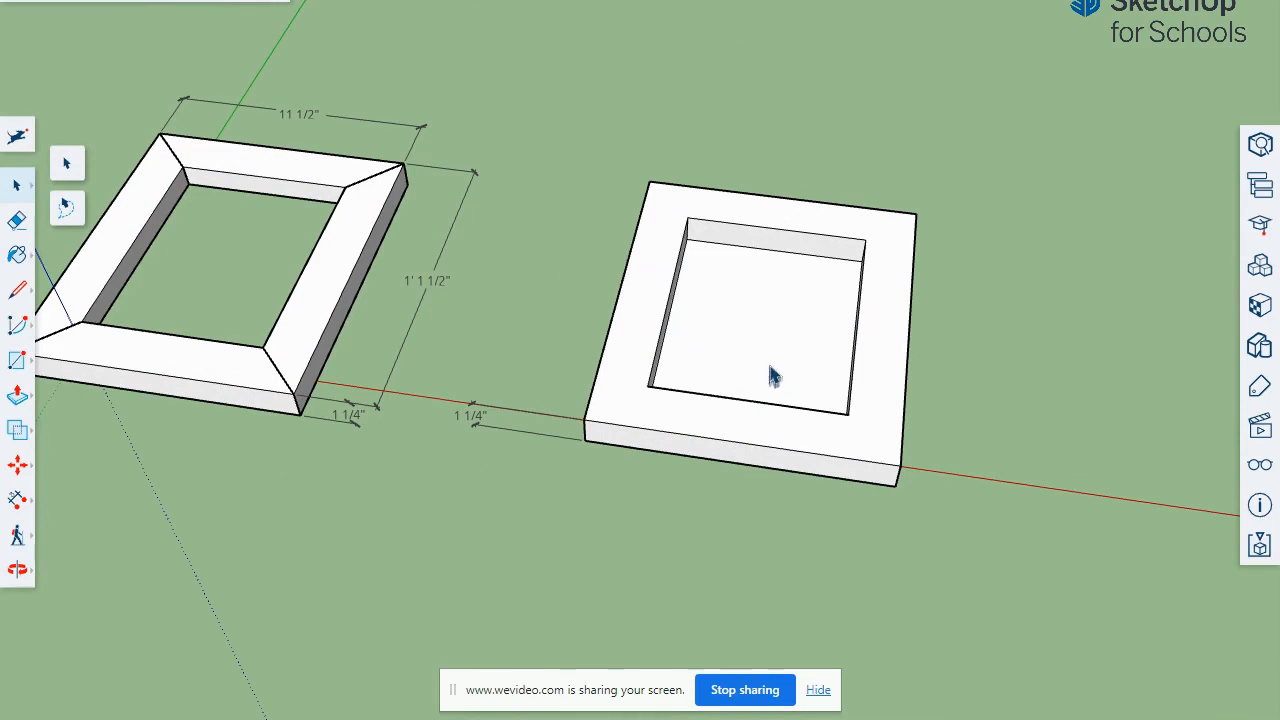
pyautogui.click(783, 330)
pyautogui.moveTo(818, 334); pyautogui.dragTo(731, 430, button='middle')
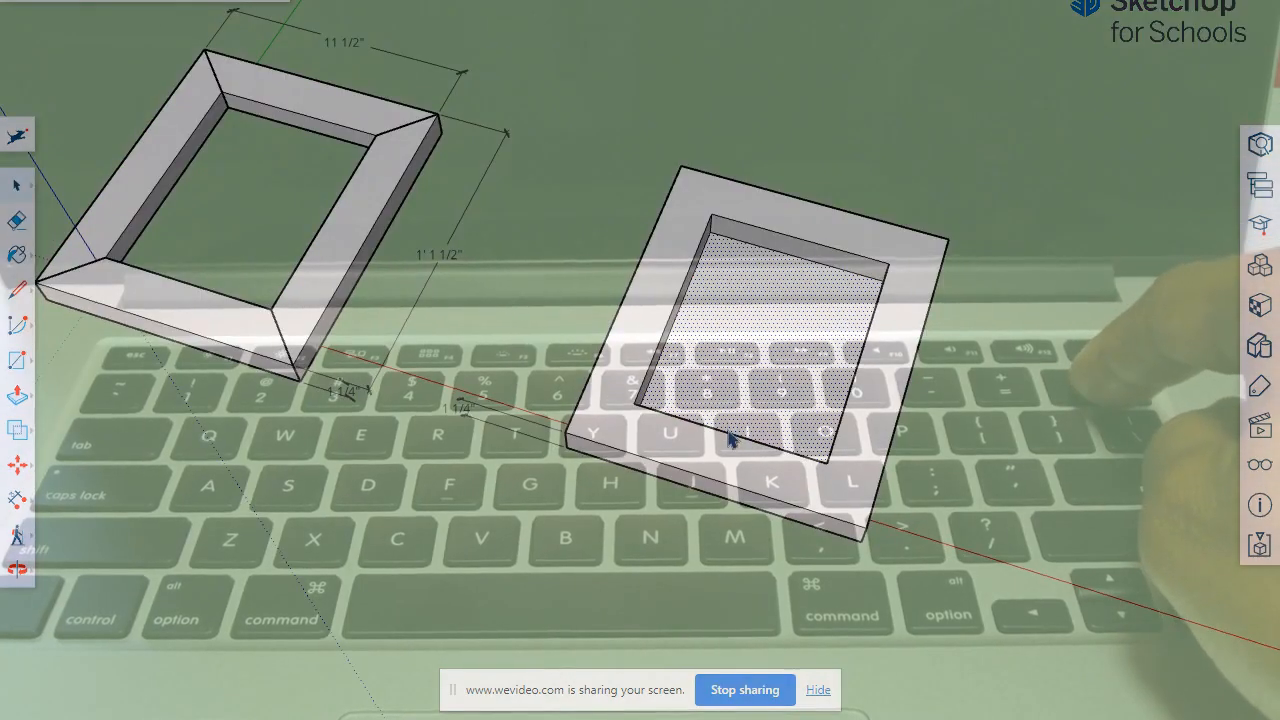
pyautogui.press('Delete')
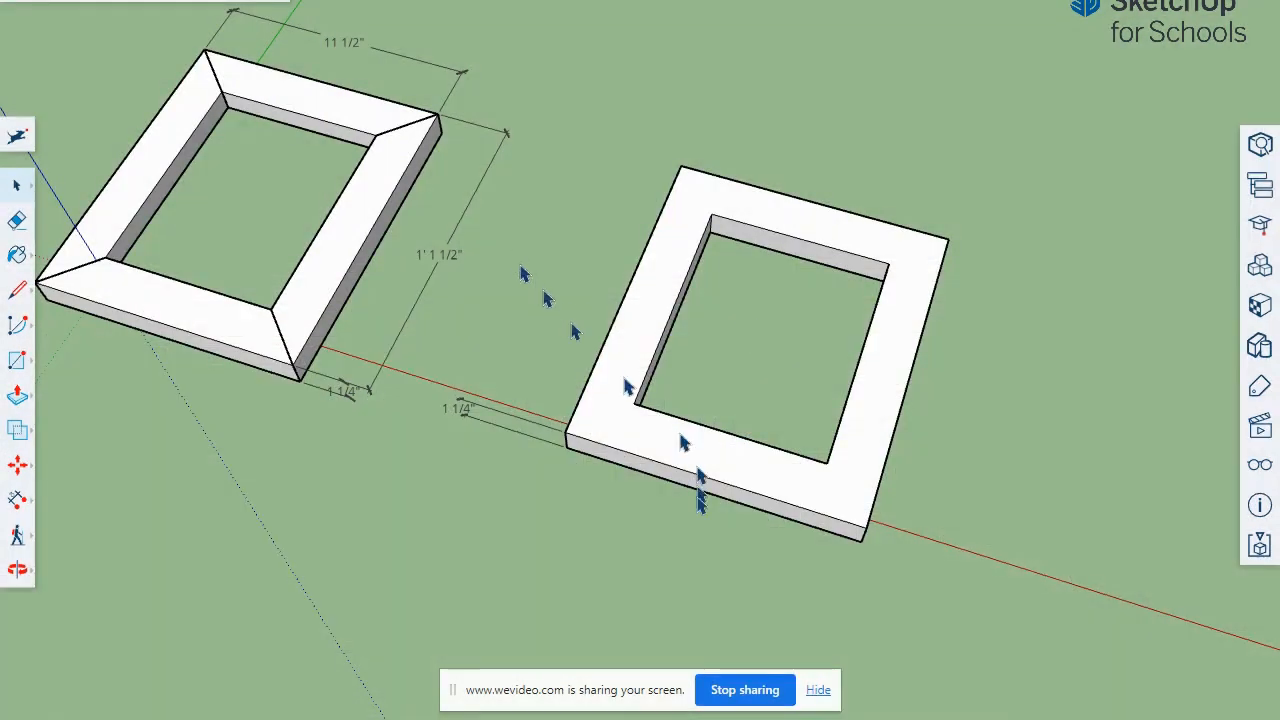
# - Draw mitre lines on the new frame's upper face, joining each of the four inner corners to its matching outer corner
pyautogui.moveTo(700, 500); pyautogui.dragTo(785, 365, button='middle')
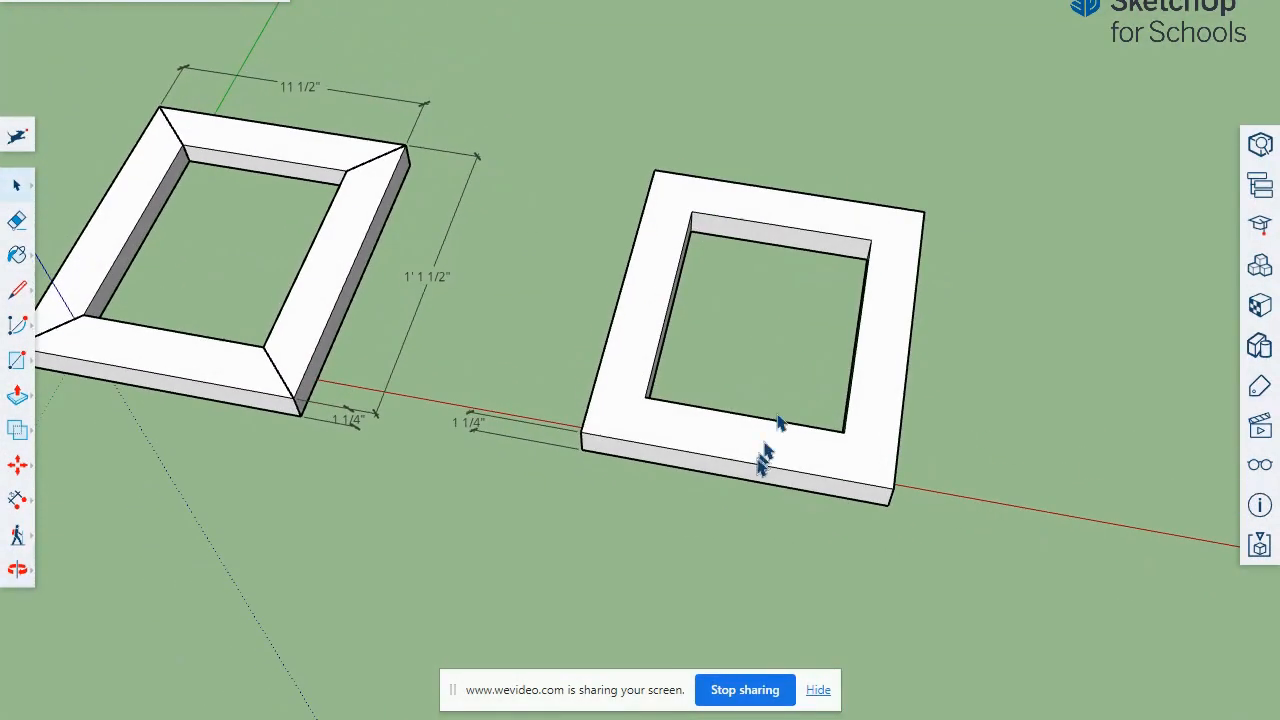
pyautogui.scroll(-3, 766, 451)
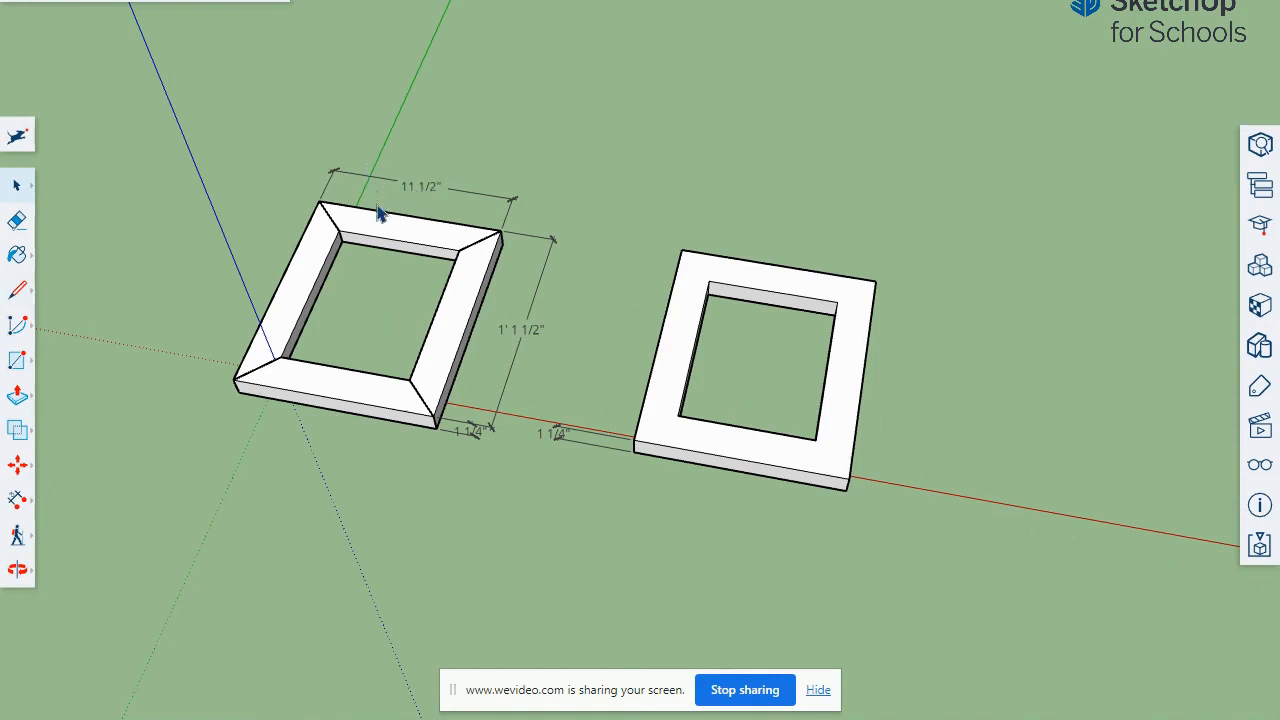
pyautogui.press('l')
pyautogui.click(678, 413)
pyautogui.click(634, 439)
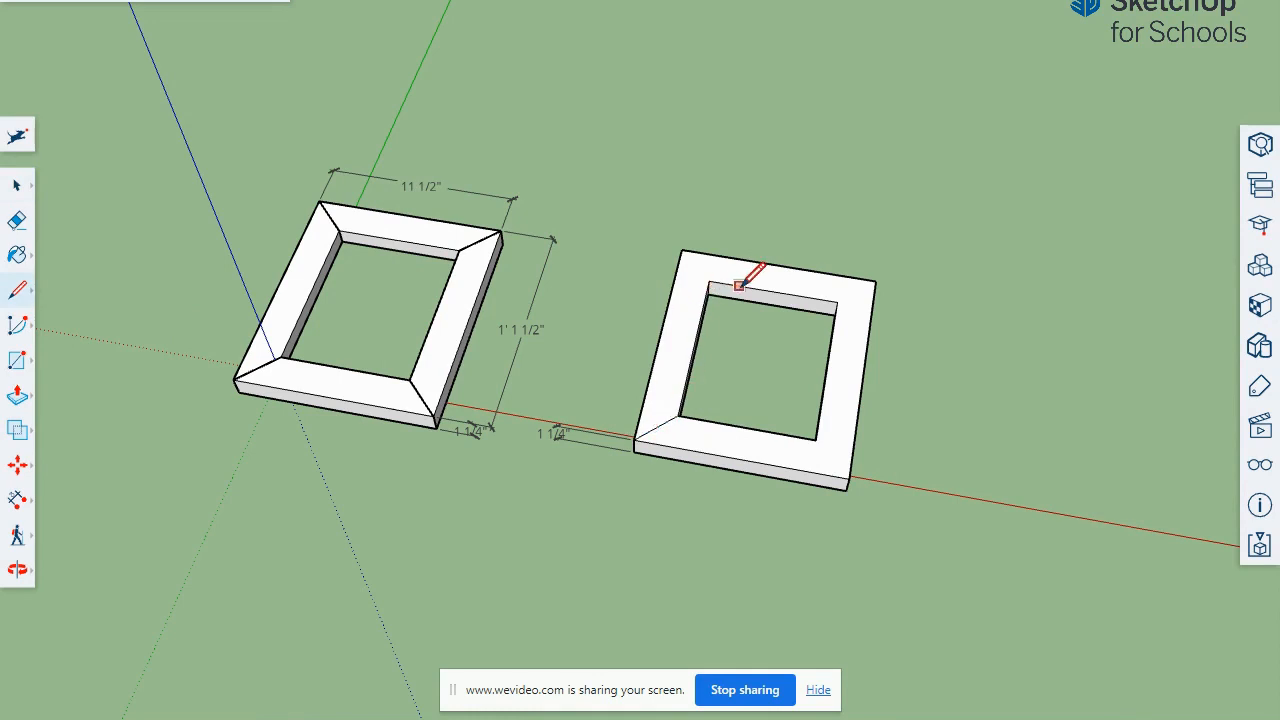
pyautogui.click(708, 285)
pyautogui.click(682, 252)
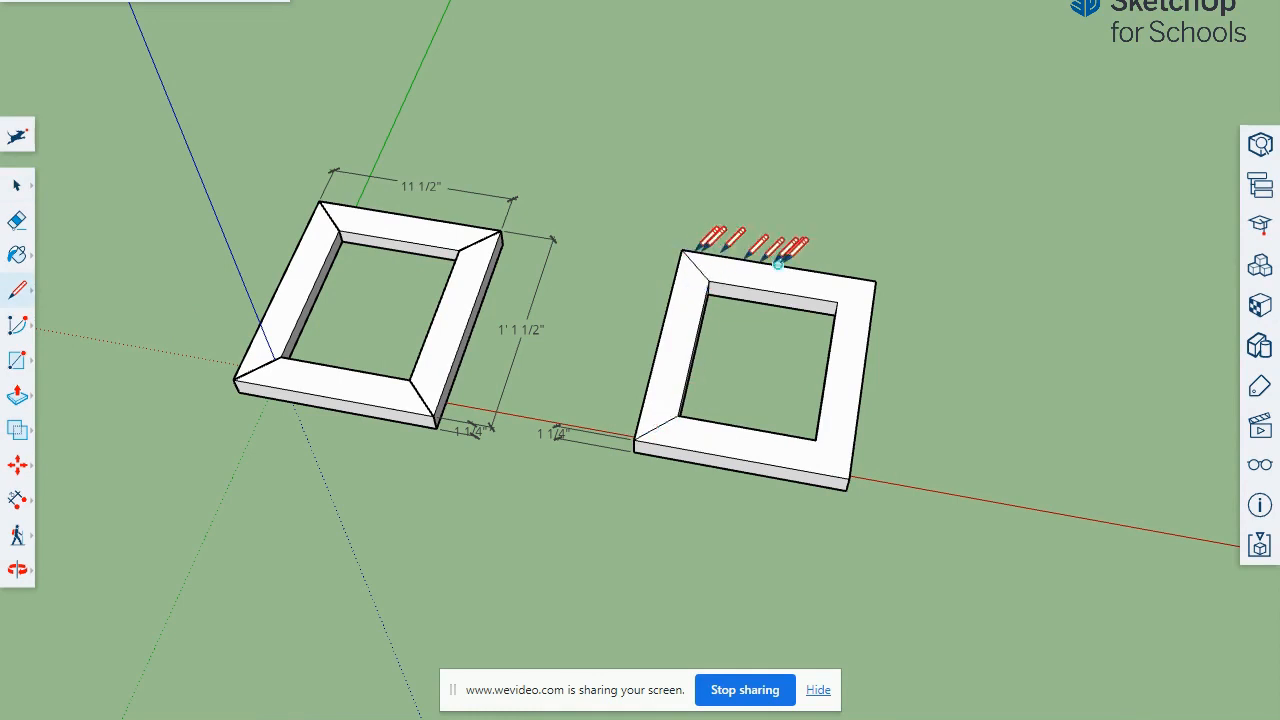
pyautogui.click(837, 301)
pyautogui.click(877, 280)
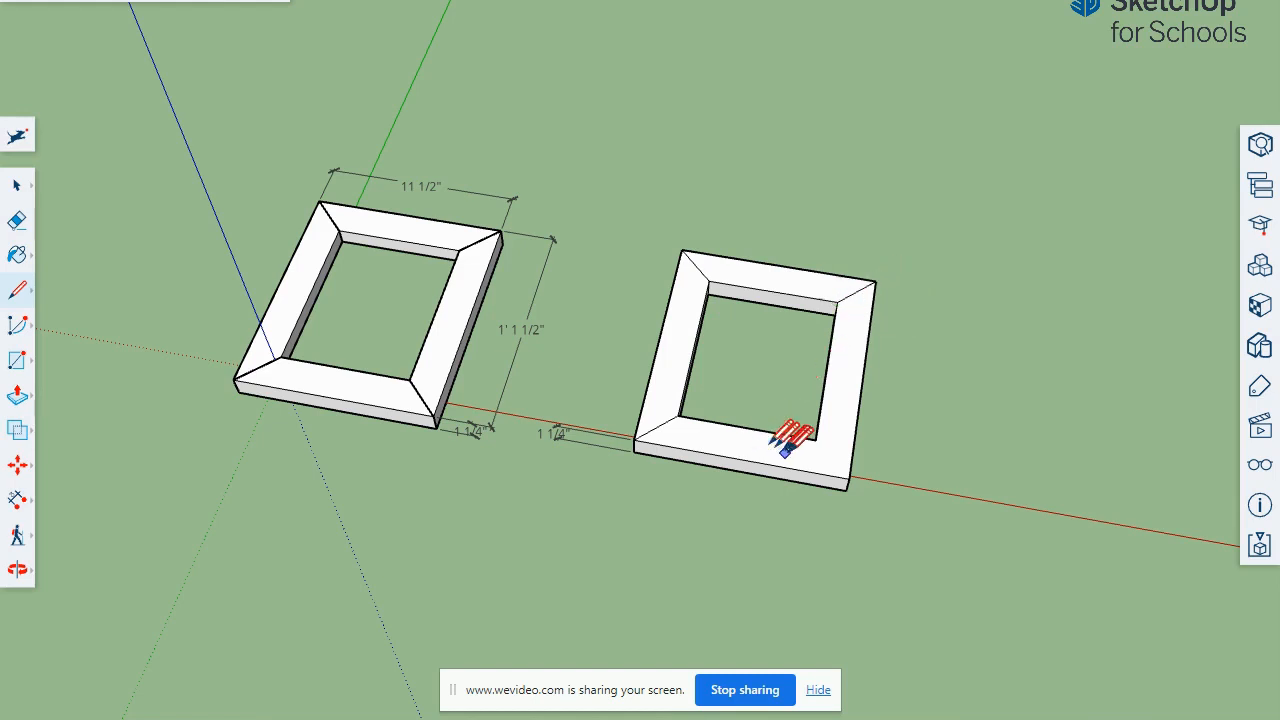
pyautogui.click(817, 441)
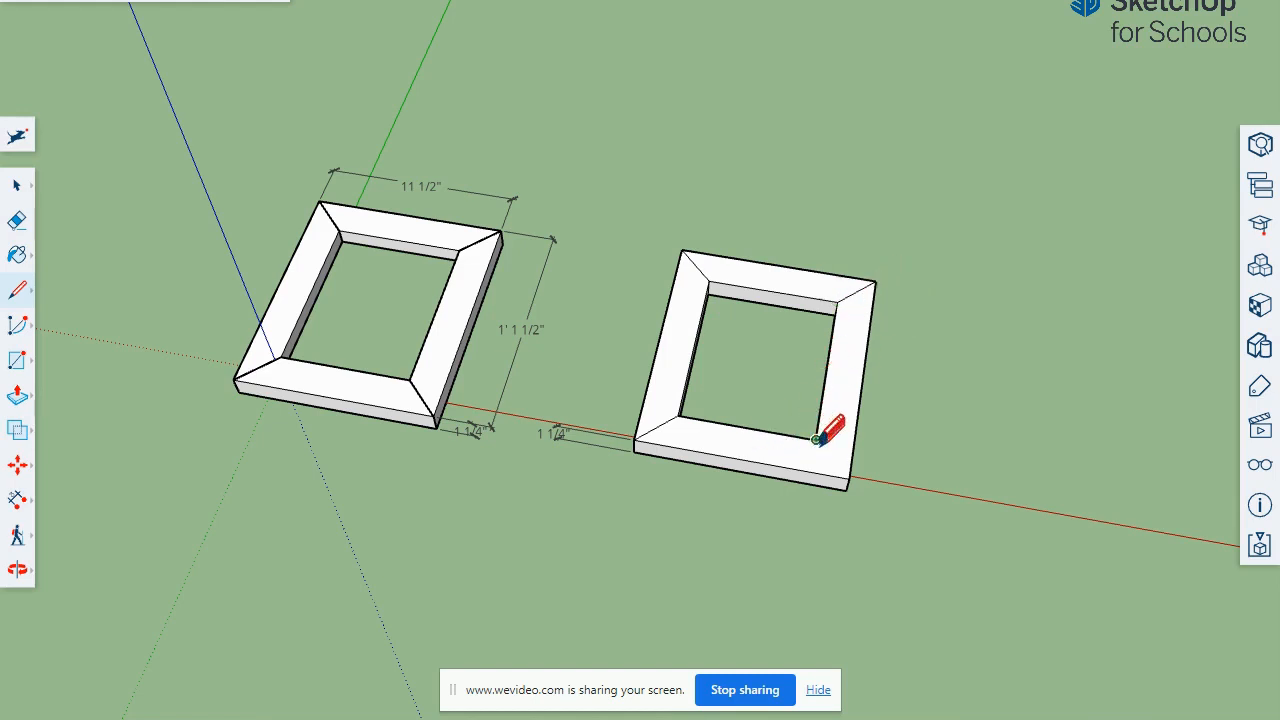
pyautogui.click(849, 479)
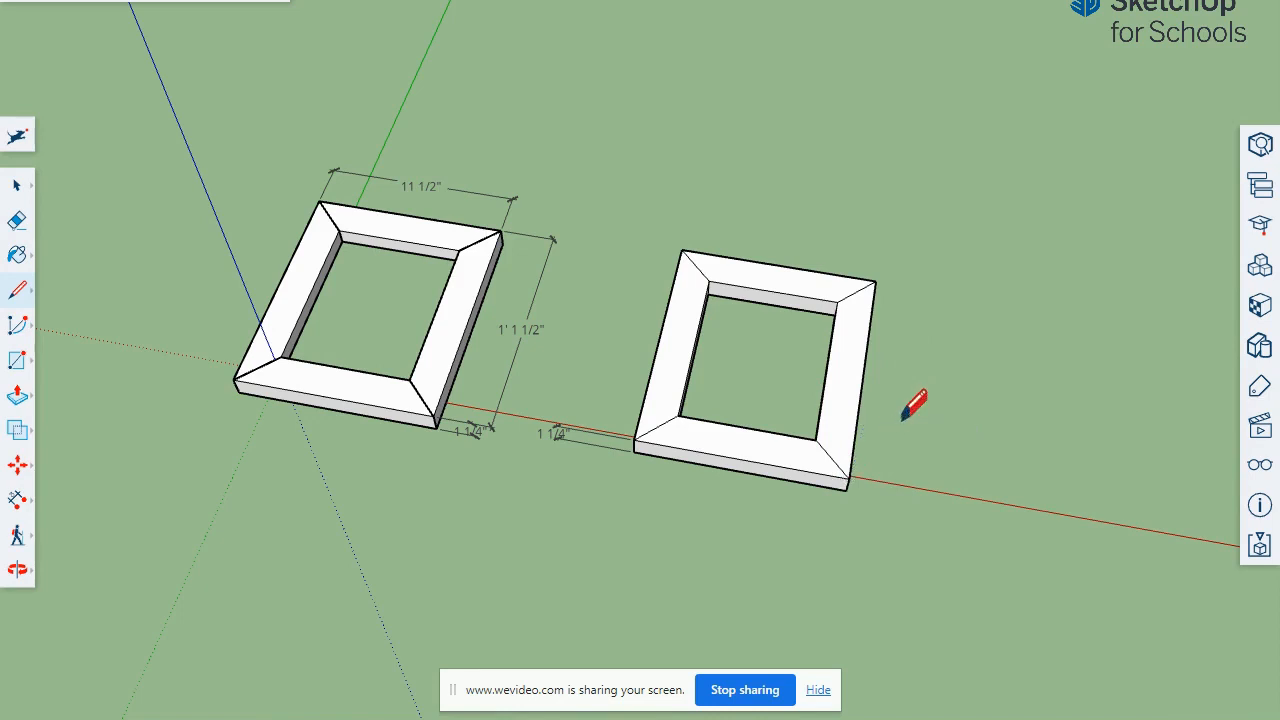
# - Select the entire new frame and its thickness dimension with a selection window, and clear the selection
pyautogui.moveTo(844, 532)
pyautogui.mouseDown(button='middle')
pyautogui.moveTo(857, 186)
pyautogui.moveTo(440, 188)
pyautogui.moveTo(614, 434)
pyautogui.moveTo(1186, 428)
pyautogui.moveTo(994, 503)
pyautogui.moveTo(963, 571)
pyautogui.mouseUp(button='middle')
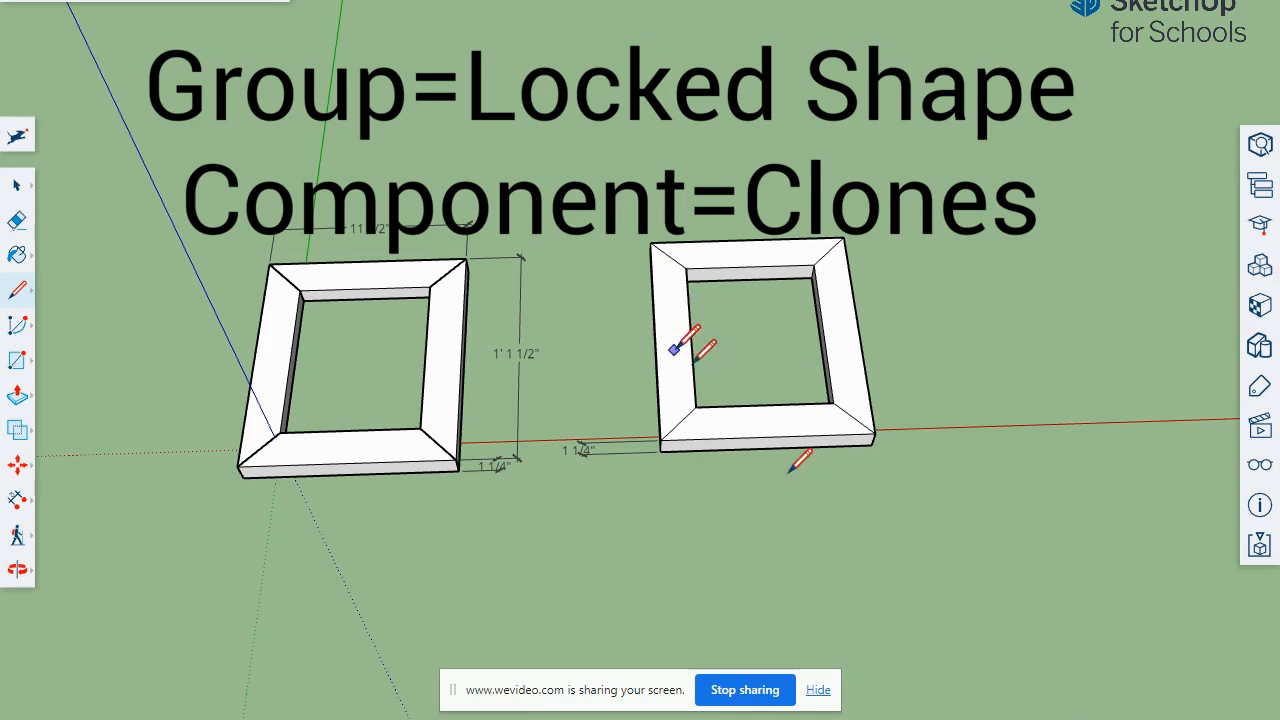
pyautogui.click(18, 185)
pyautogui.moveTo(1002, 506); pyautogui.dragTo(592, 202)
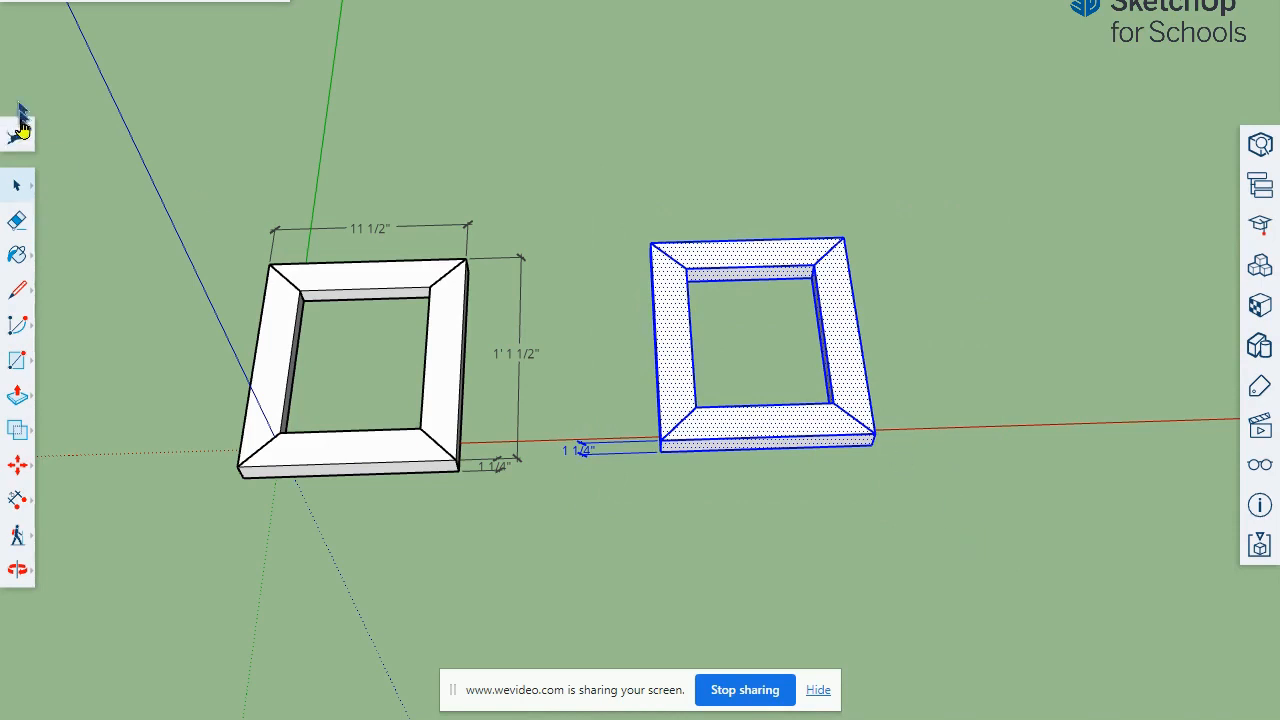
pyautogui.click(17, 186)
pyautogui.moveTo(1005, 532); pyautogui.dragTo(613, 192)
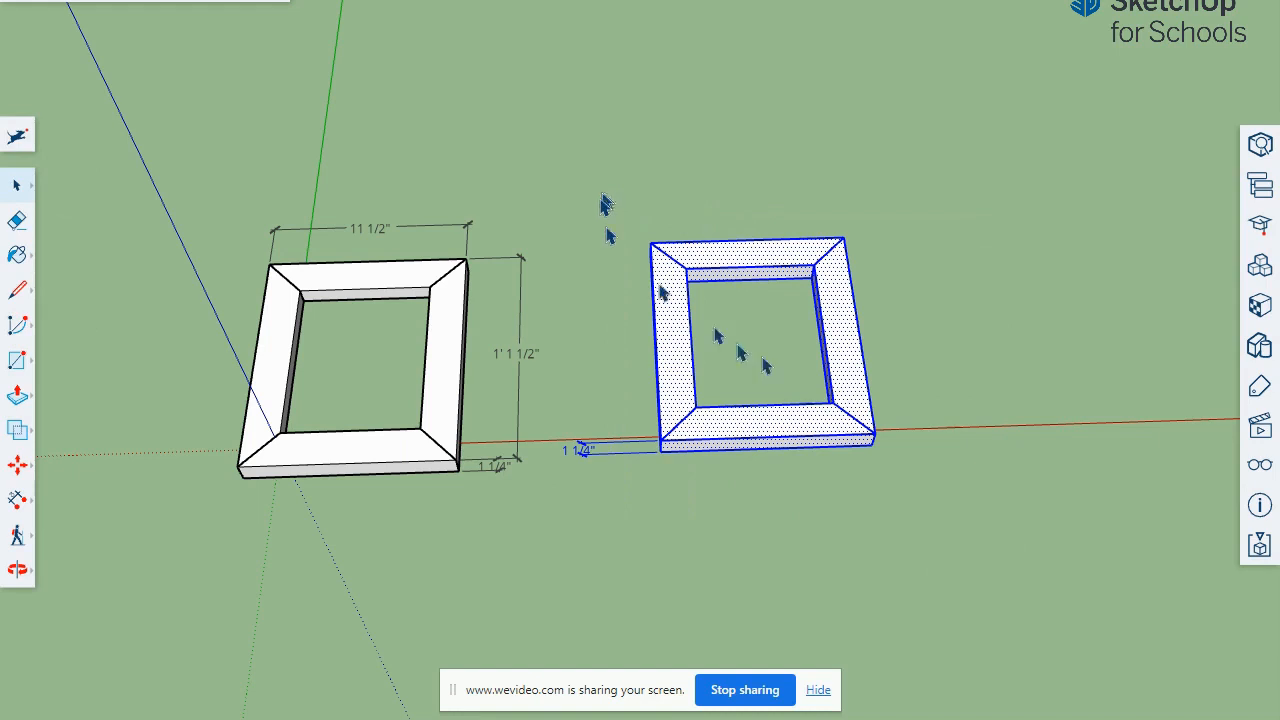
pyautogui.click(1068, 402)
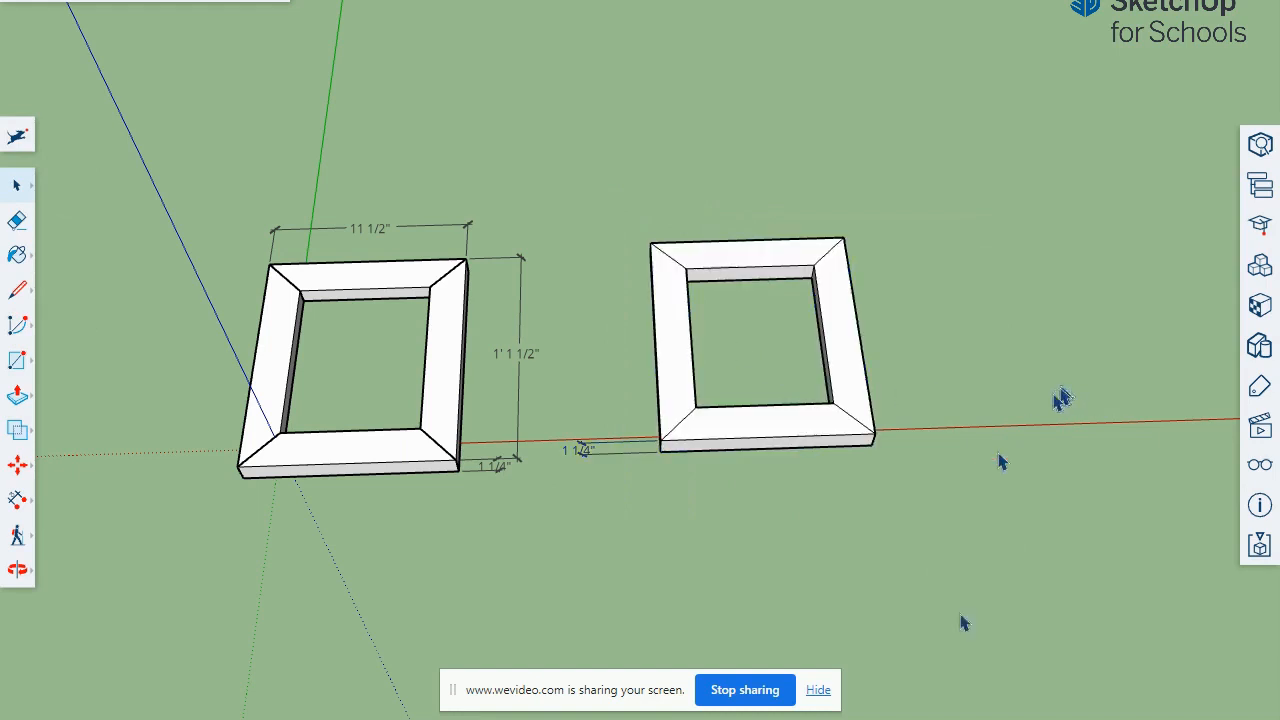
pyautogui.tripleClick(785, 427)
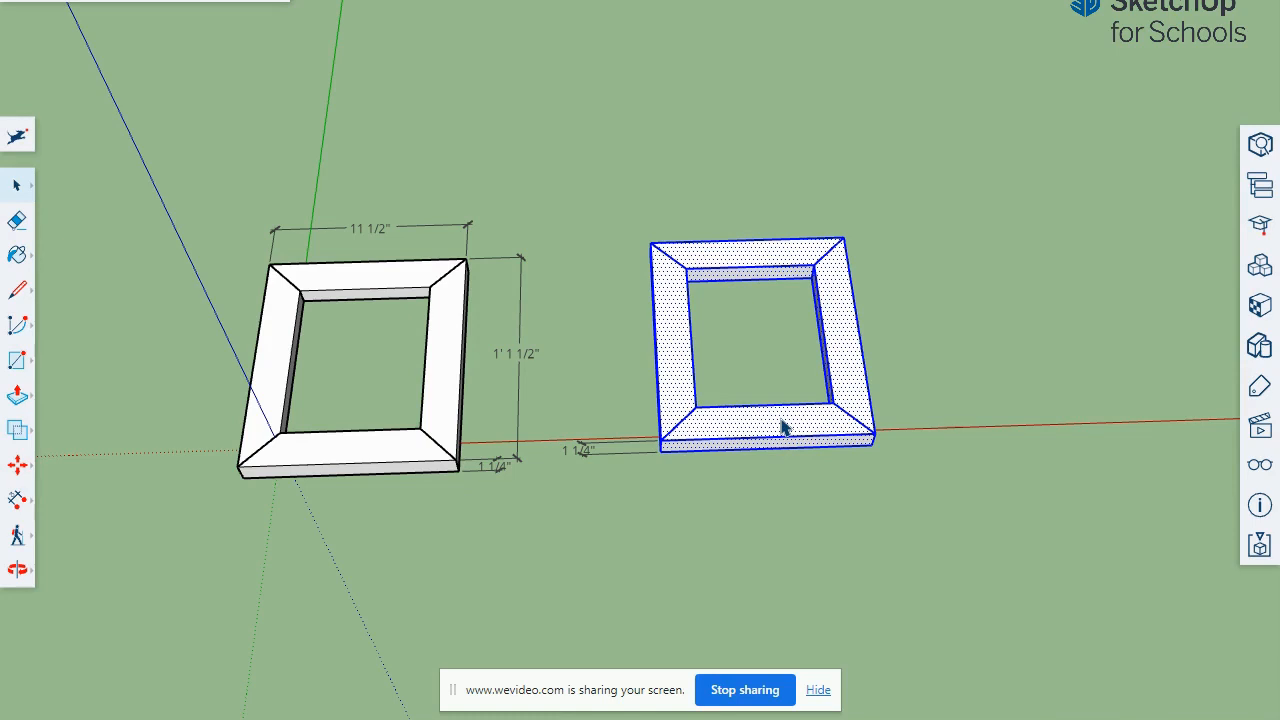
pyautogui.rightClick(785, 427)
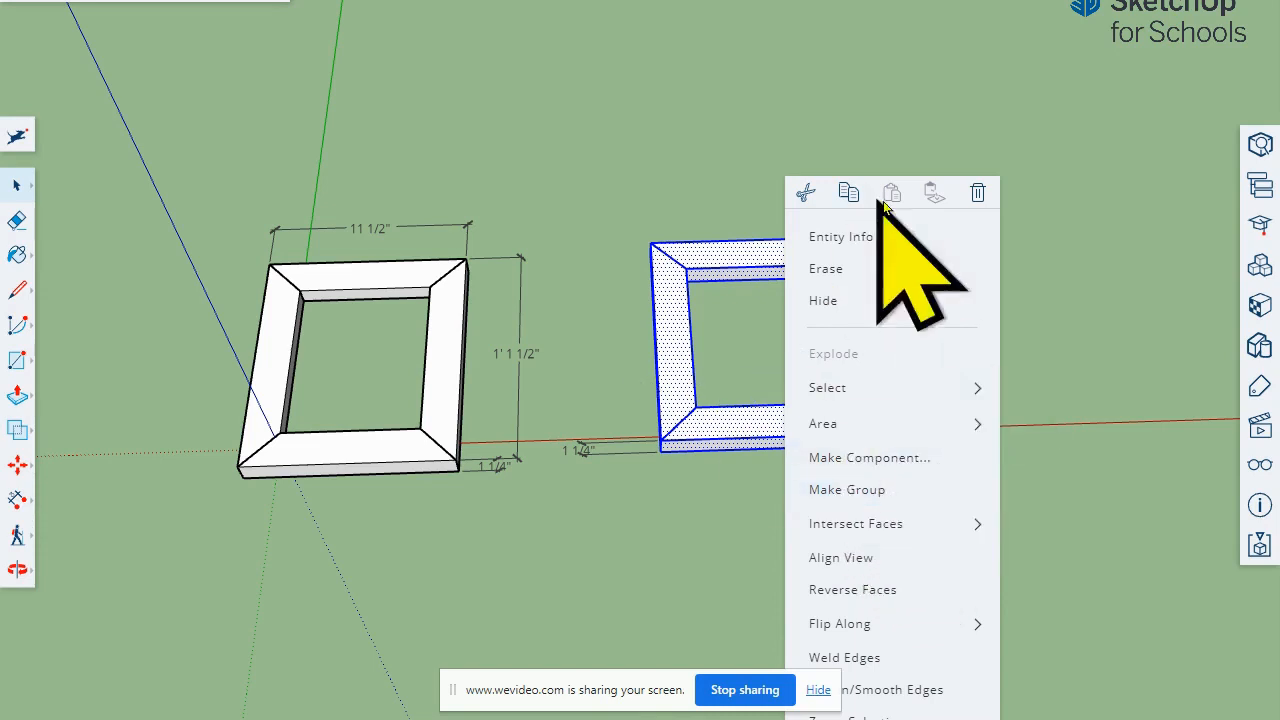
pyautogui.moveTo(8, 190)
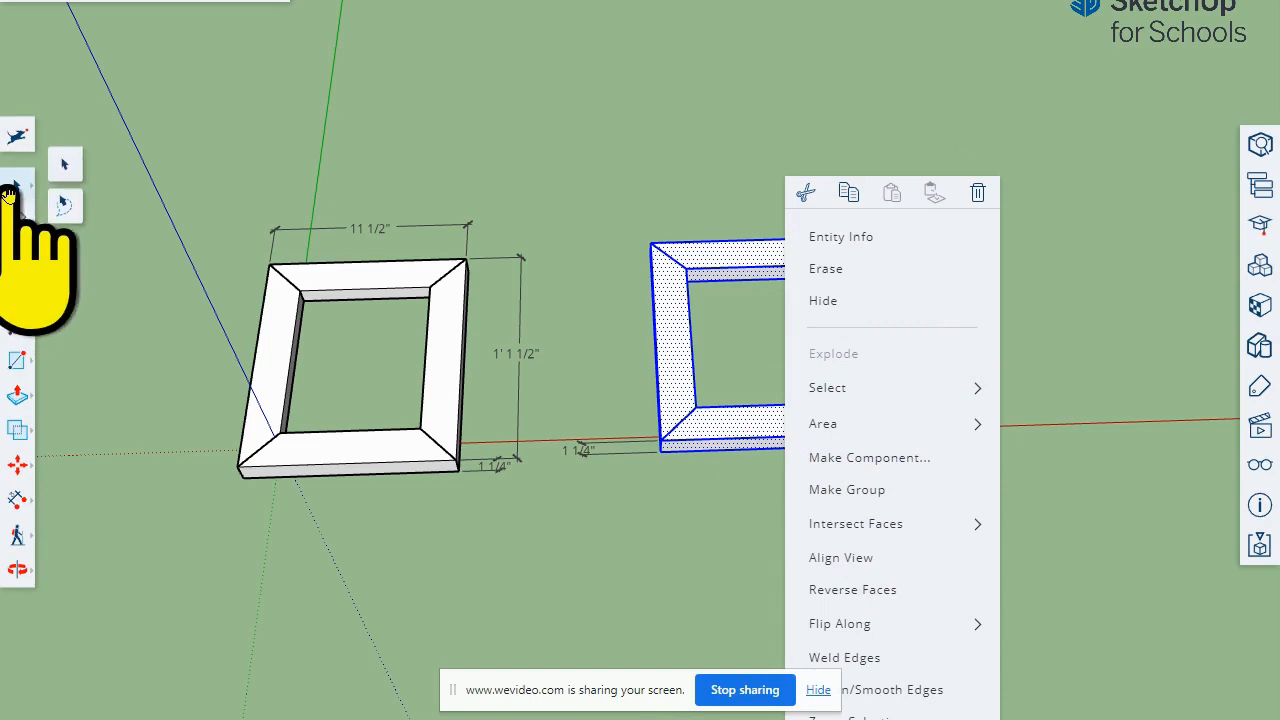
pyautogui.click(623, 114)
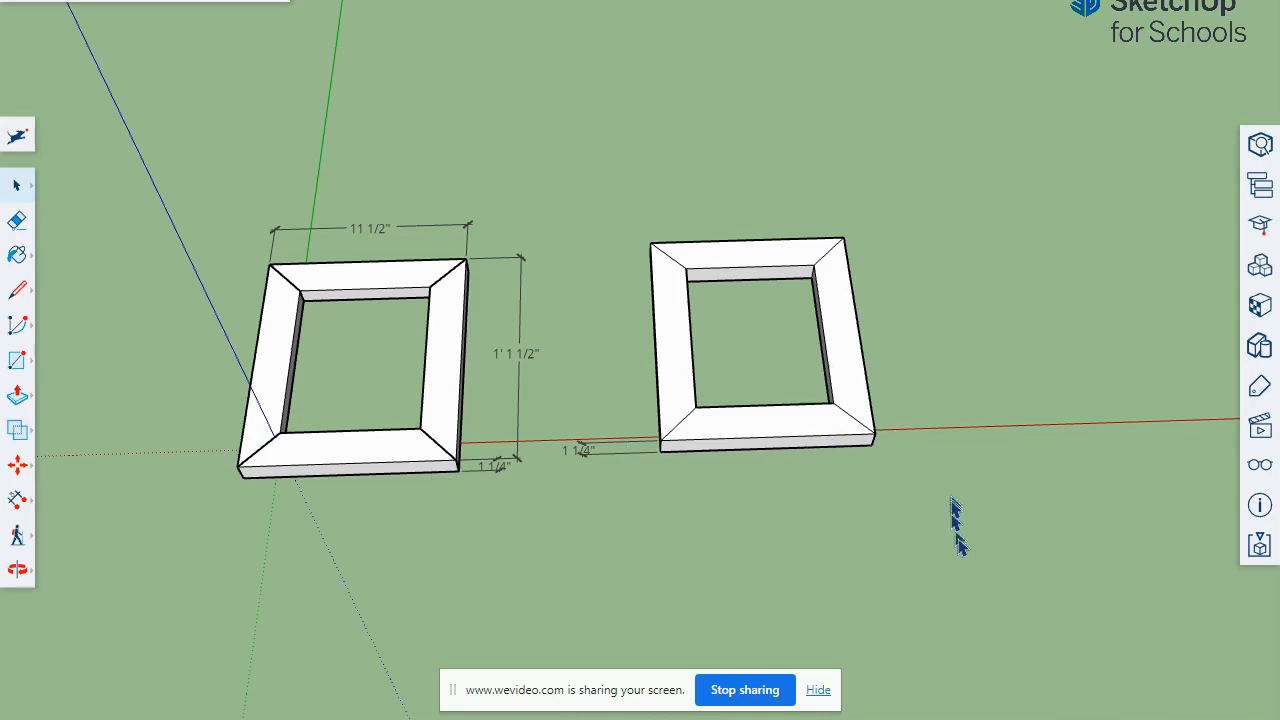
# - Copy the new frame with its thickness dimension along the red axis, placing the copy beside the original
pyautogui.moveTo(966, 560); pyautogui.dragTo(610, 197)
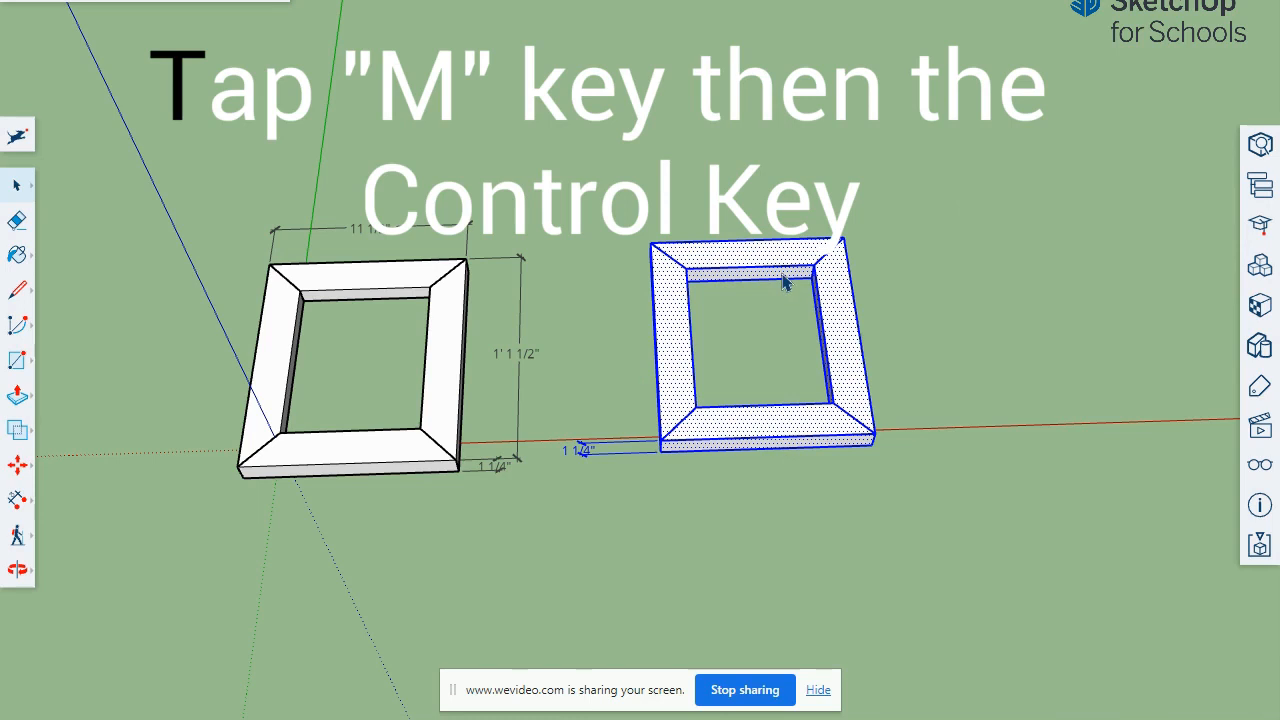
pyautogui.press('m')
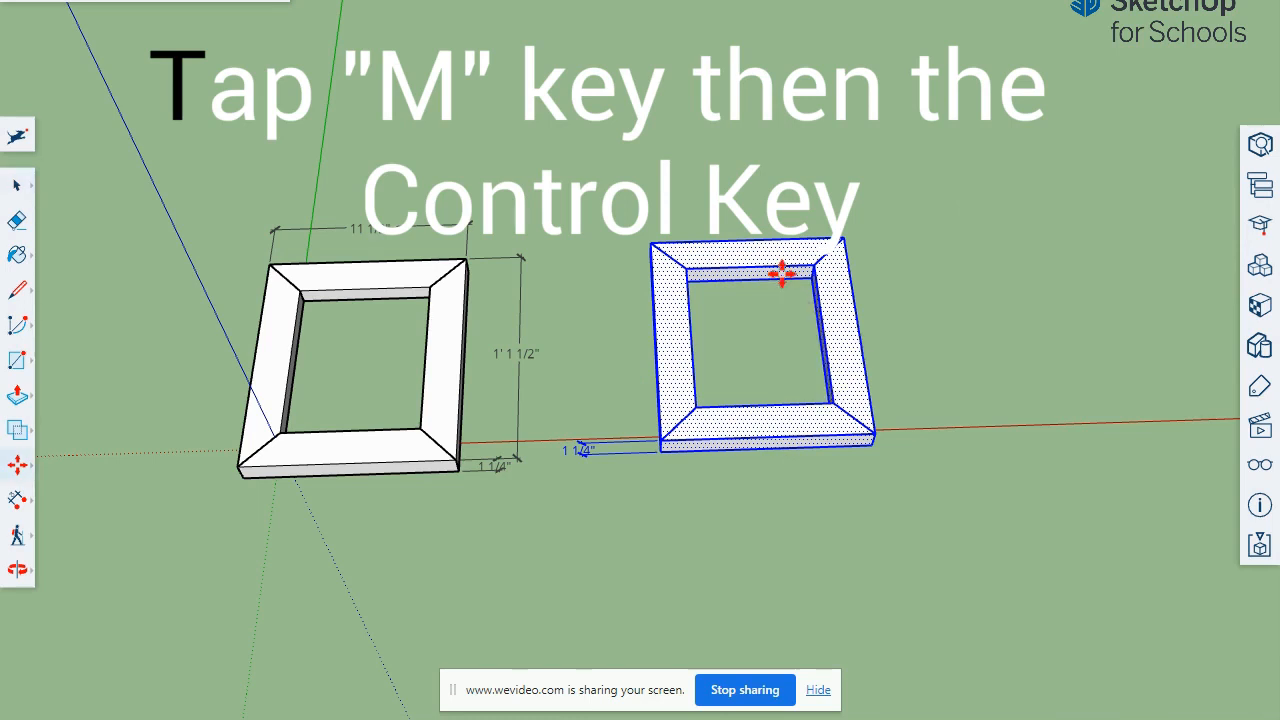
pyautogui.press('ctrl')
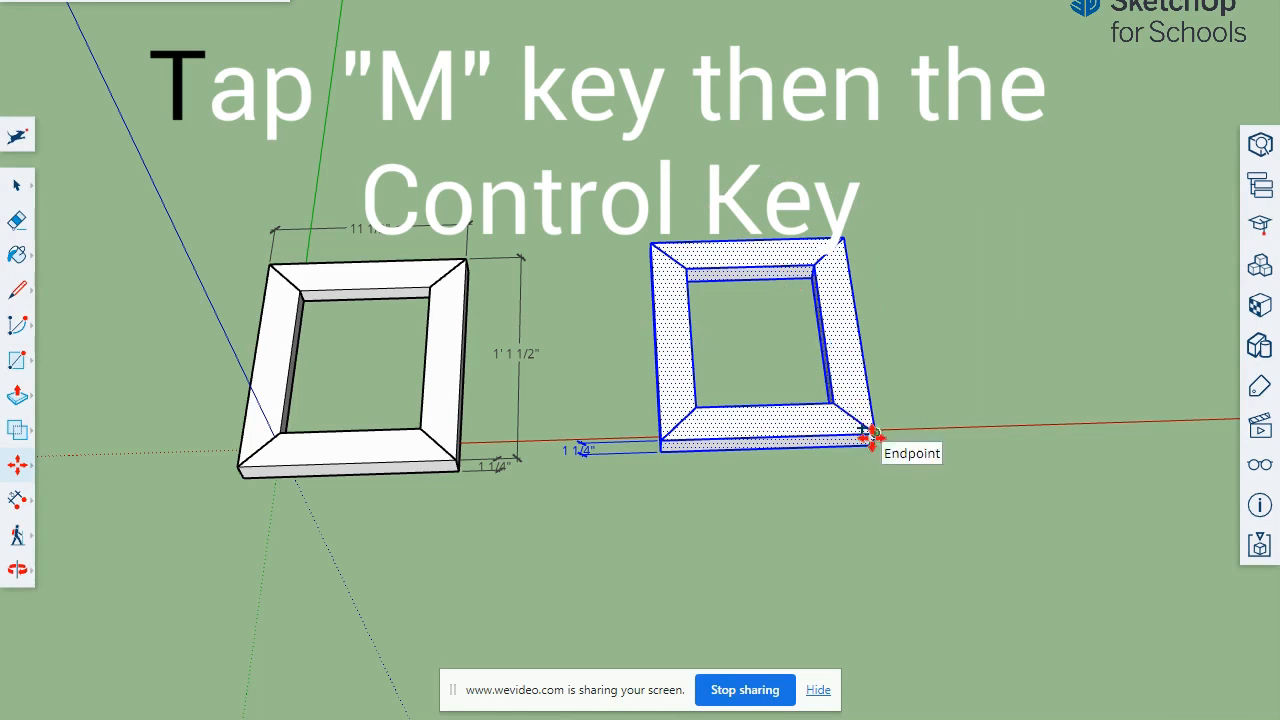
pyautogui.click(872, 435)
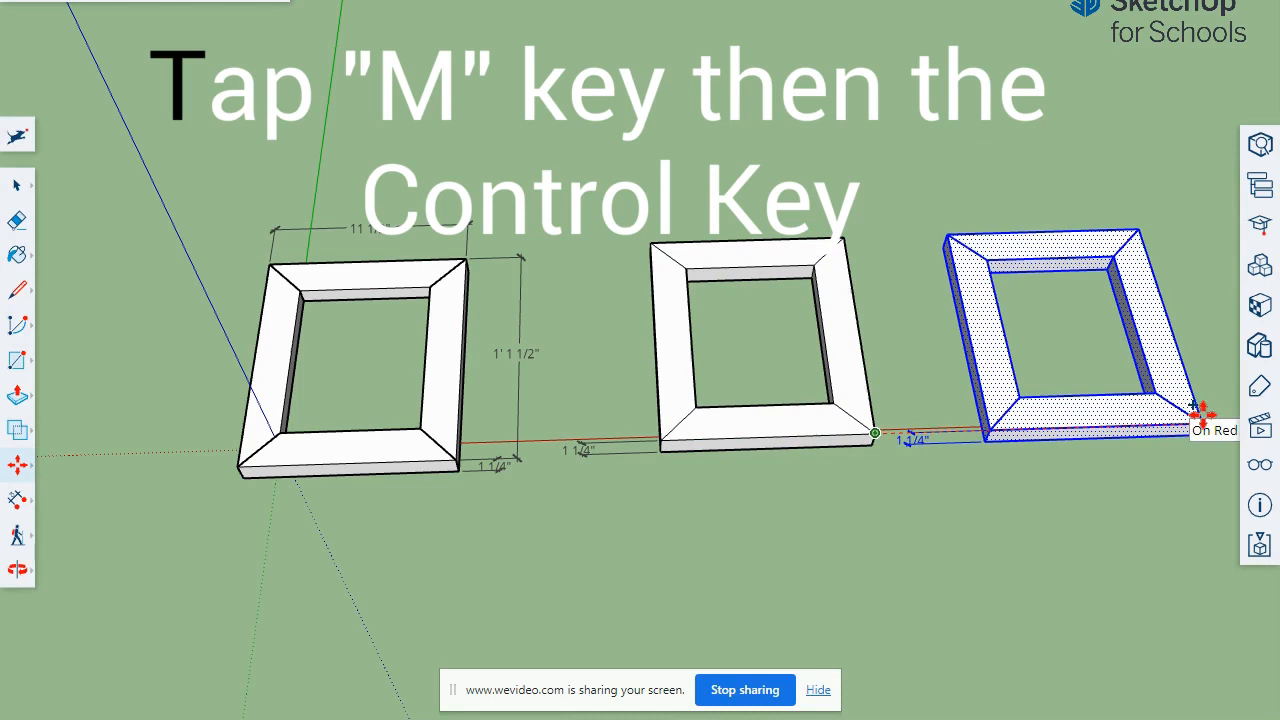
pyautogui.click(1202, 420)
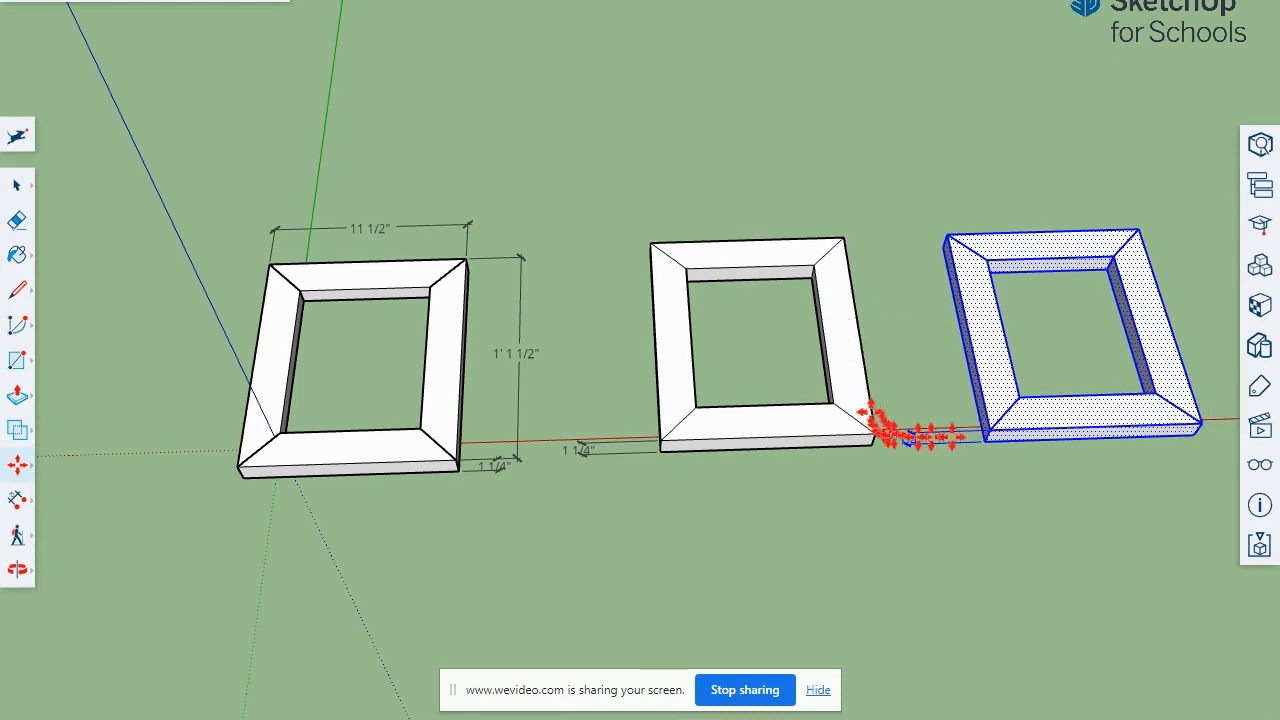
# - Copy the original new frame and its thickness dimension along the green axis, placing the copy behind it
pyautogui.press('h')
pyautogui.moveTo(870, 497); pyautogui.dragTo(632, 212)
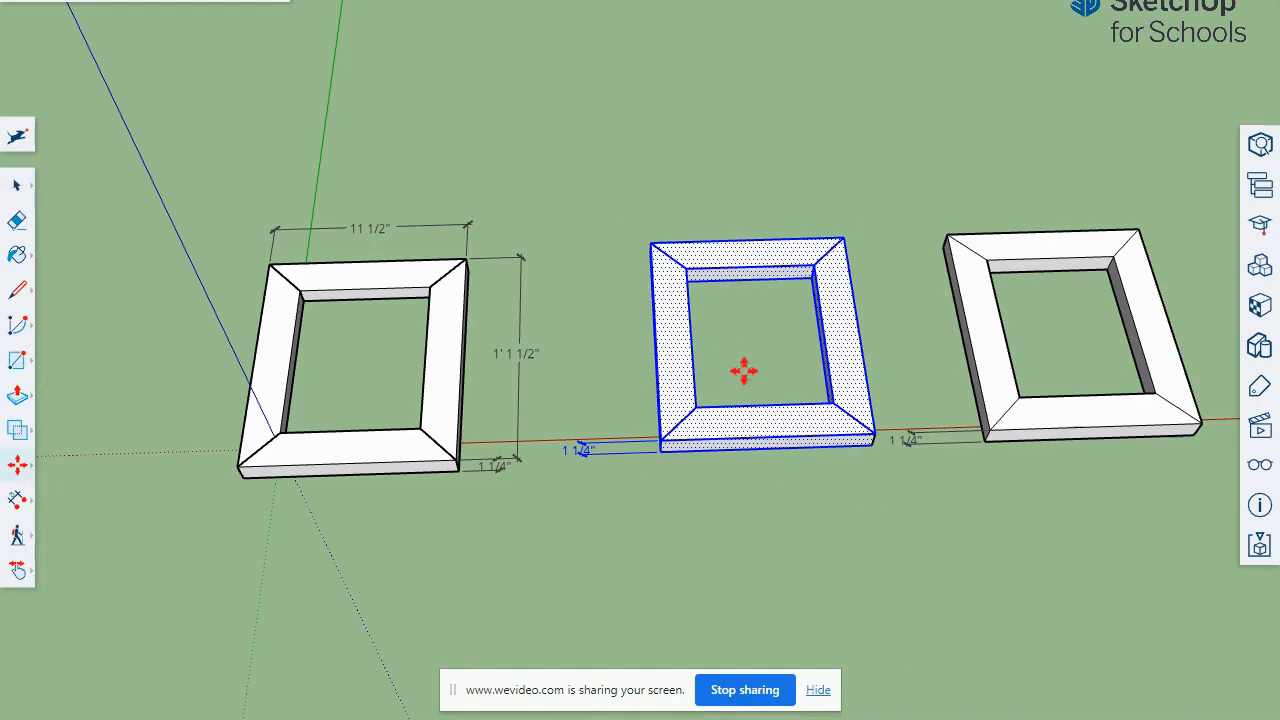
pyautogui.click(650, 245)
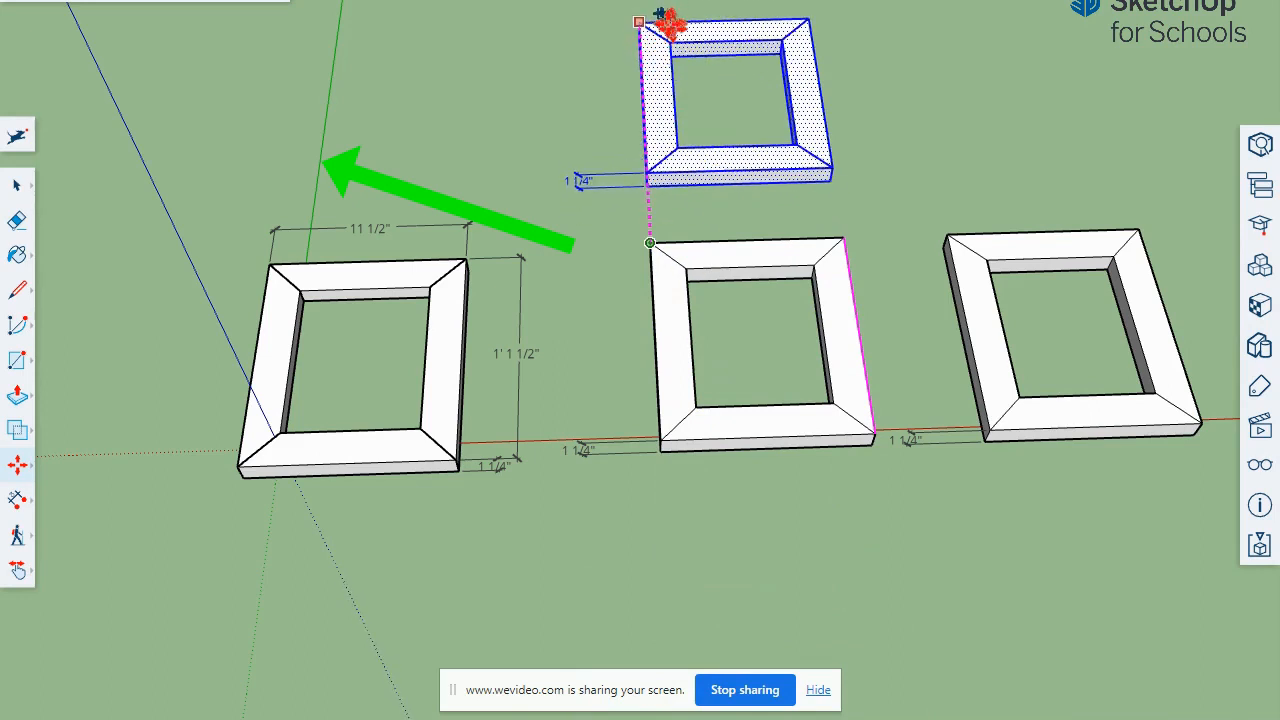
pyautogui.click(665, 19)
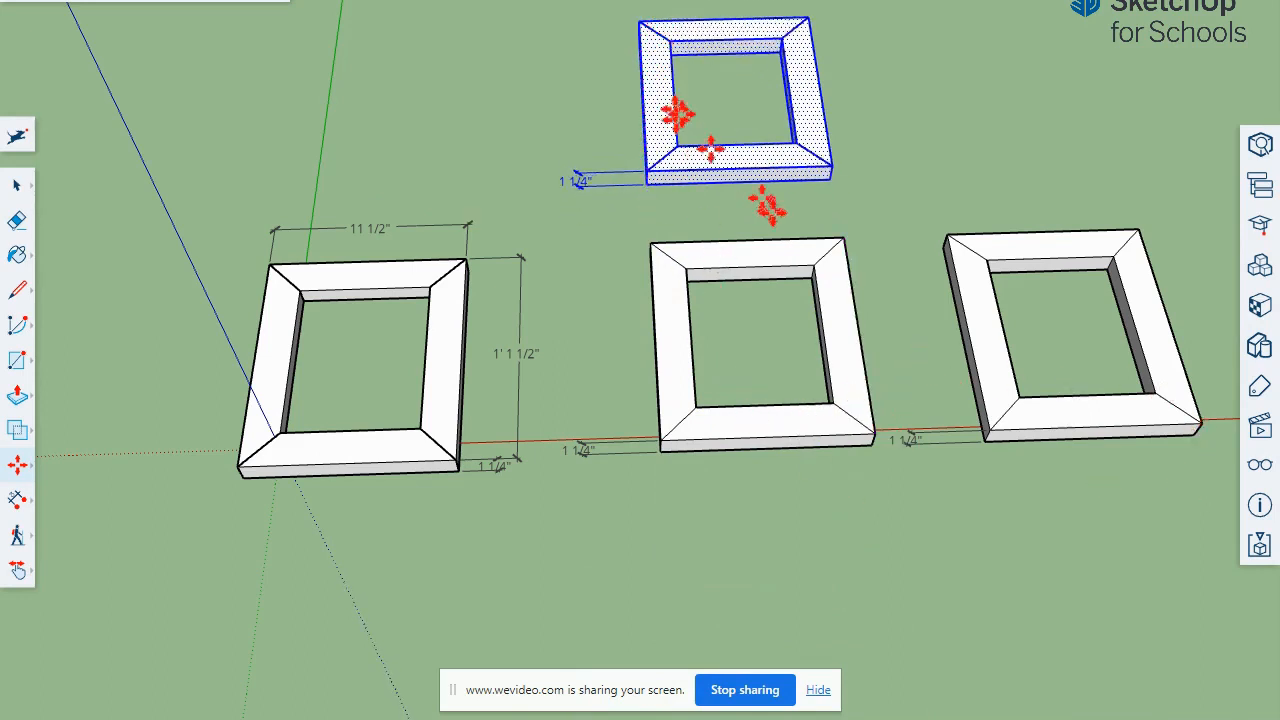
# - Delete both long side rails of the frame copy on the red axis, leaving its front and back rails
pyautogui.moveTo(1027, 570); pyautogui.dragTo(980, 565, button='middle')
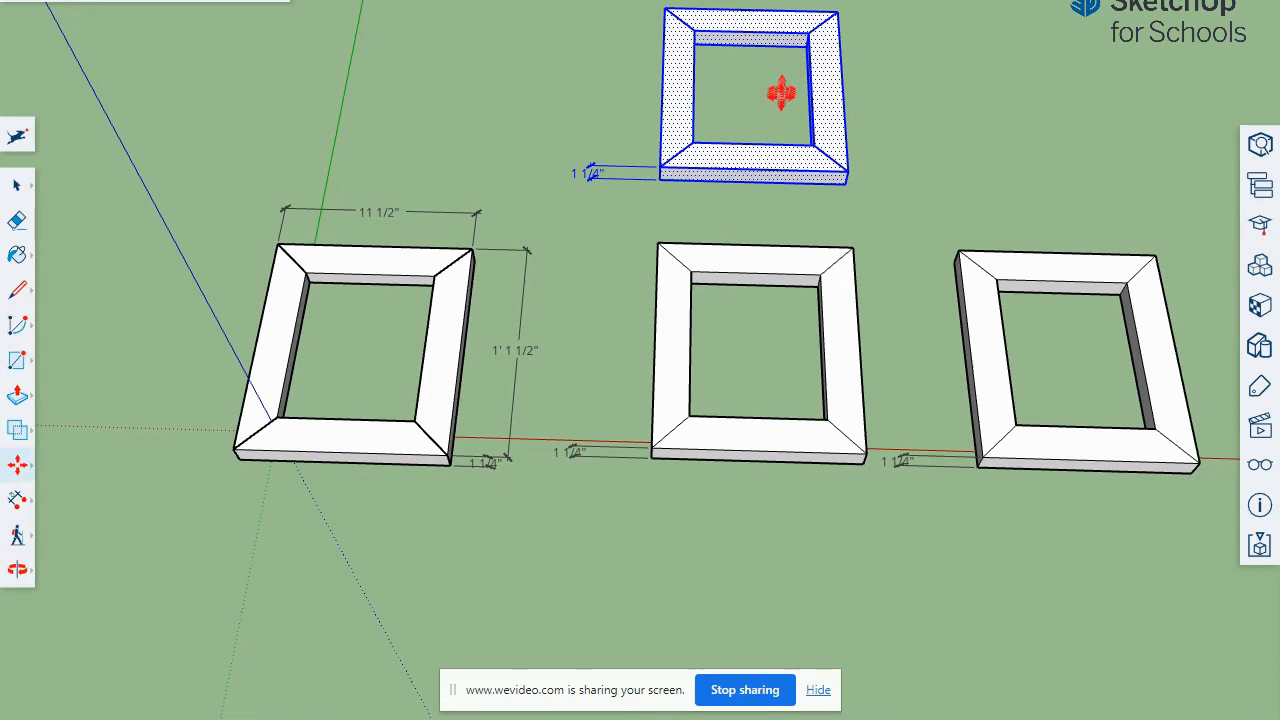
pyautogui.press('h')
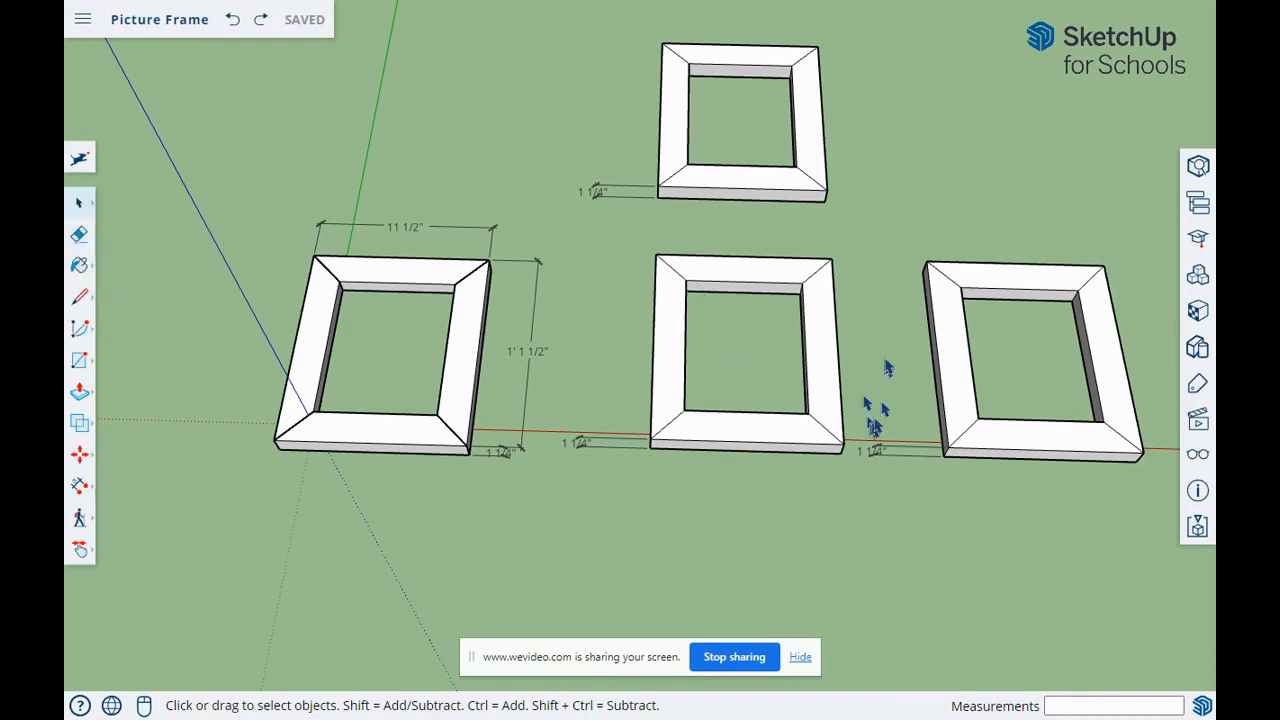
pyautogui.moveTo(1001, 387); pyautogui.dragTo(925, 346)
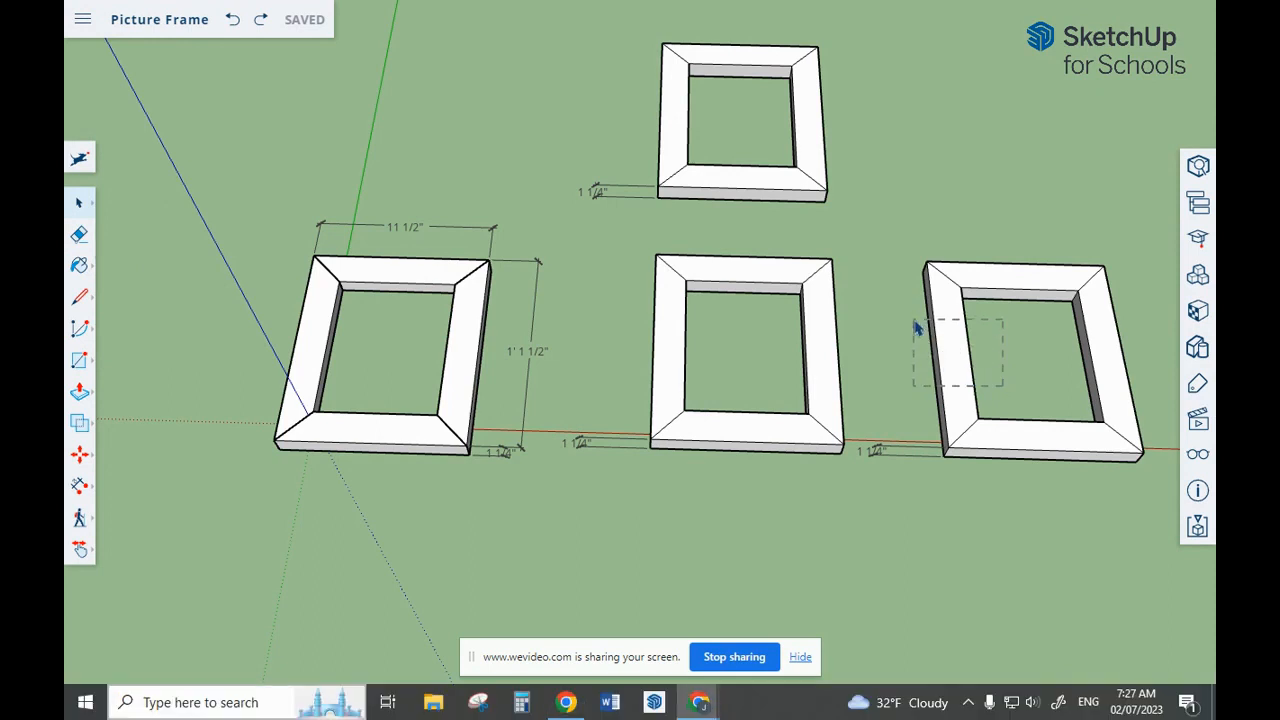
pyautogui.moveTo(916, 328); pyautogui.dragTo(914, 324)
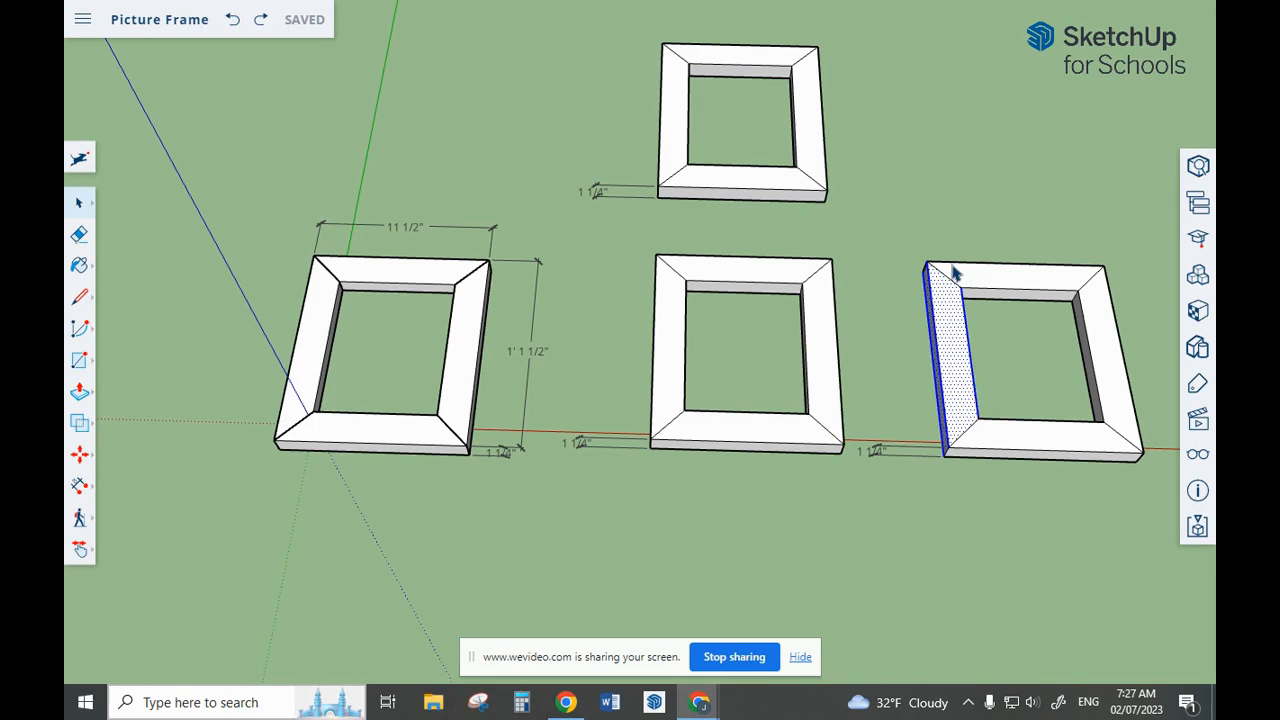
pyautogui.press('Delete')
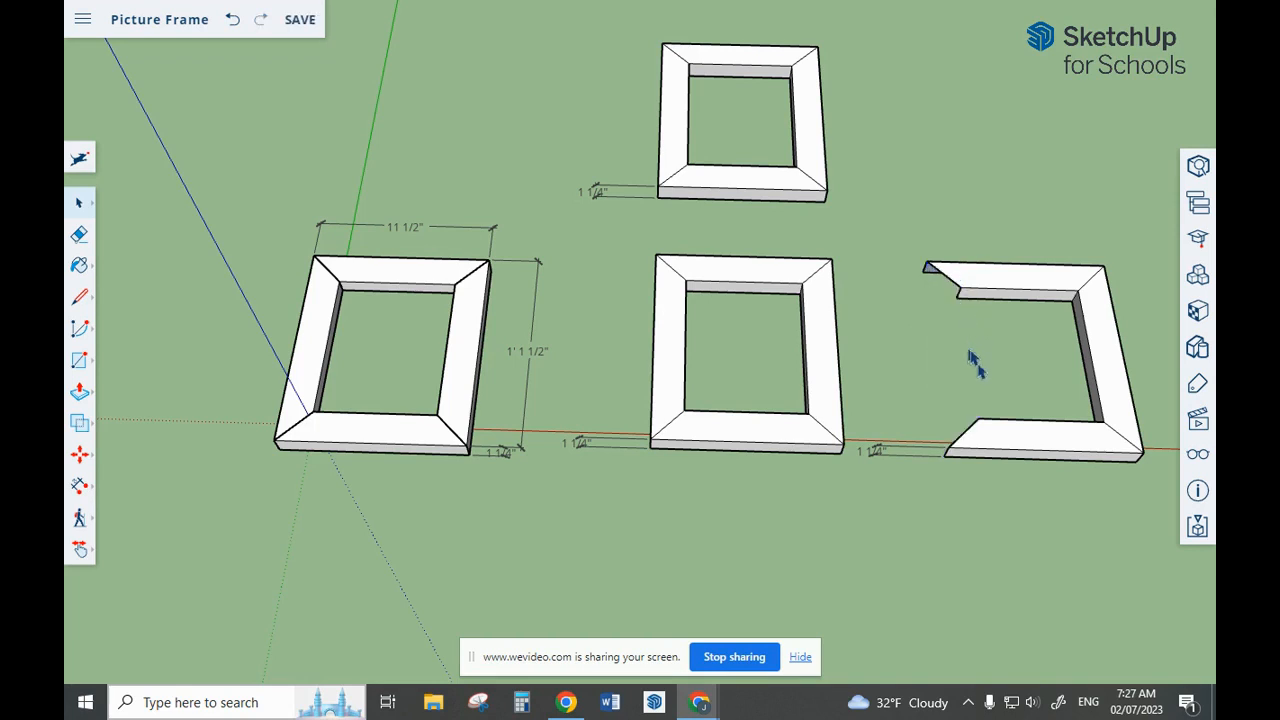
pyautogui.moveTo(940, 377); pyautogui.dragTo(925, 400, button='middle')
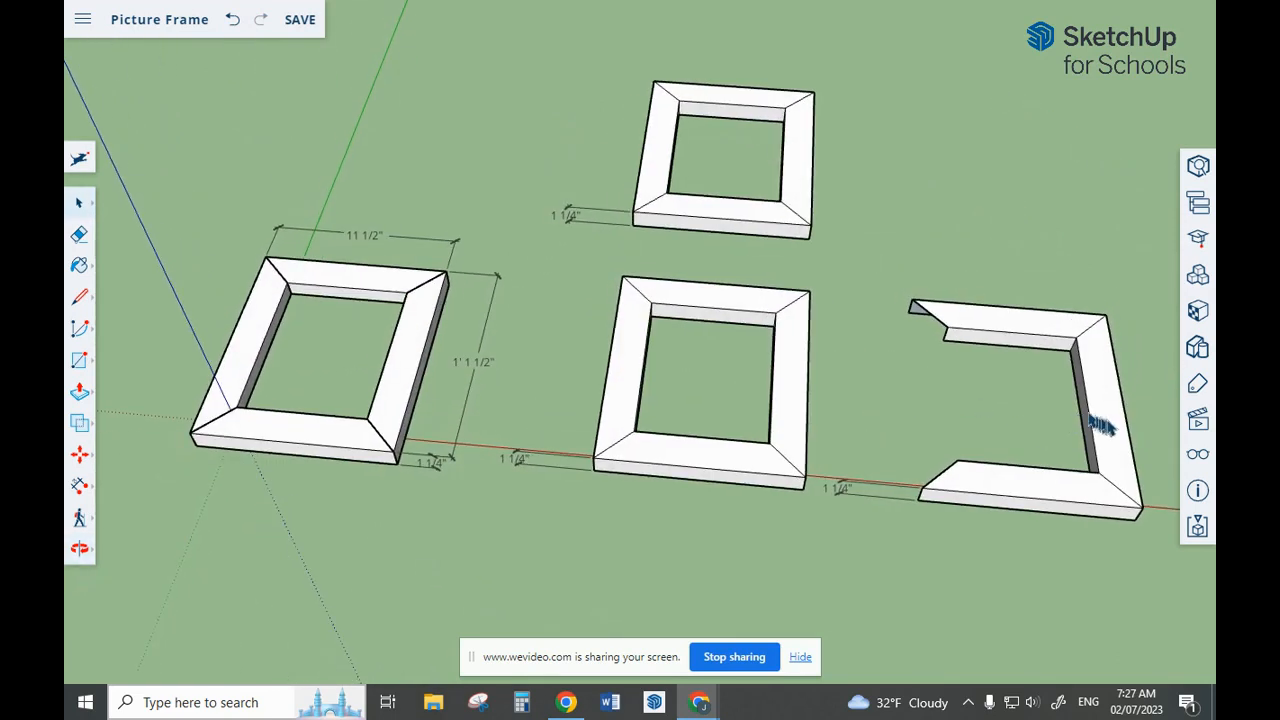
pyautogui.moveTo(1152, 444); pyautogui.dragTo(1072, 380)
pyautogui.press('Delete')
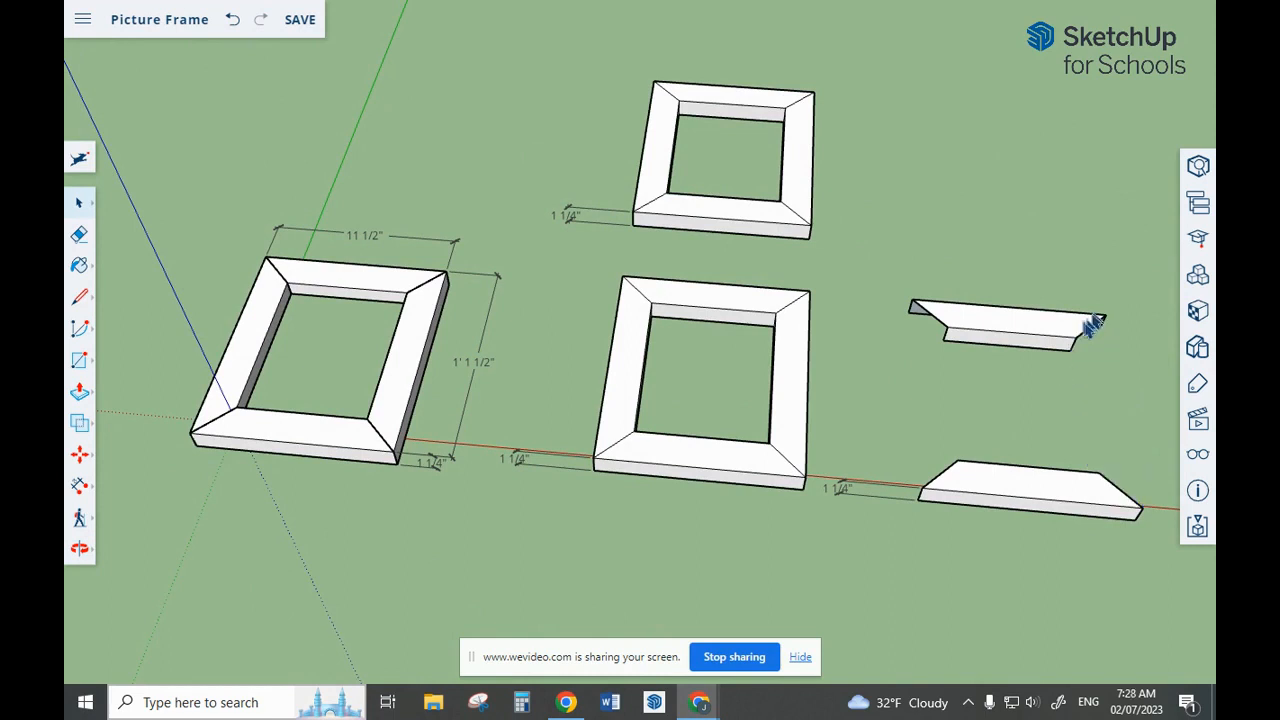
# - Close both open mitred ends of the detached back rail by drawing a line across each end's lower corners
pyautogui.moveTo(1086, 380); pyautogui.dragTo(623, 163, button='middle')
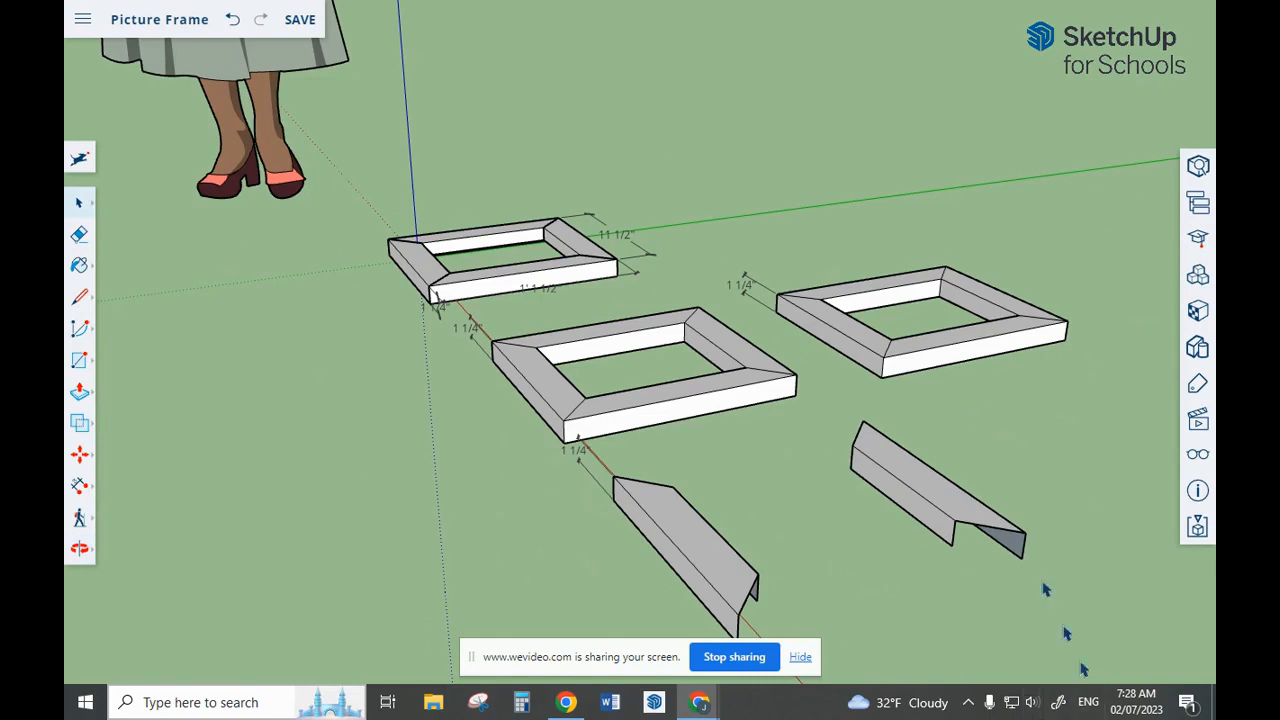
pyautogui.moveTo(980, 594); pyautogui.dragTo(942, 446, button='middle')
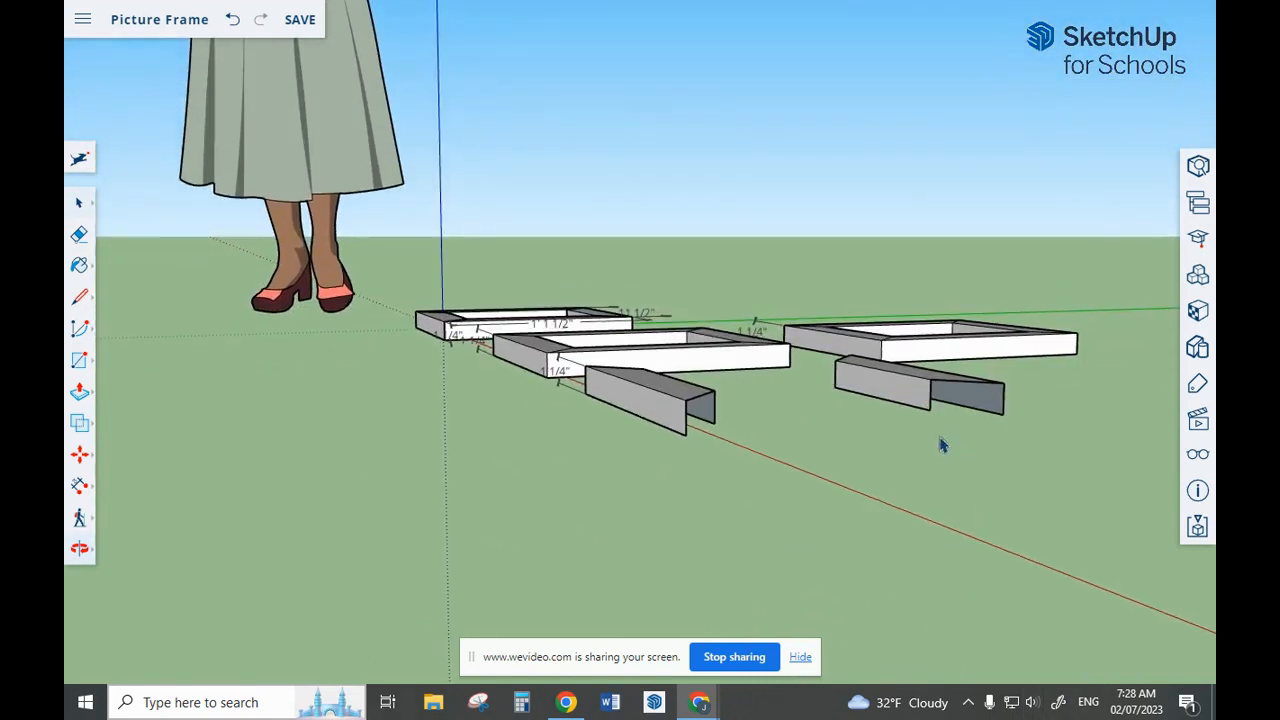
pyautogui.scroll(3, 942, 446)
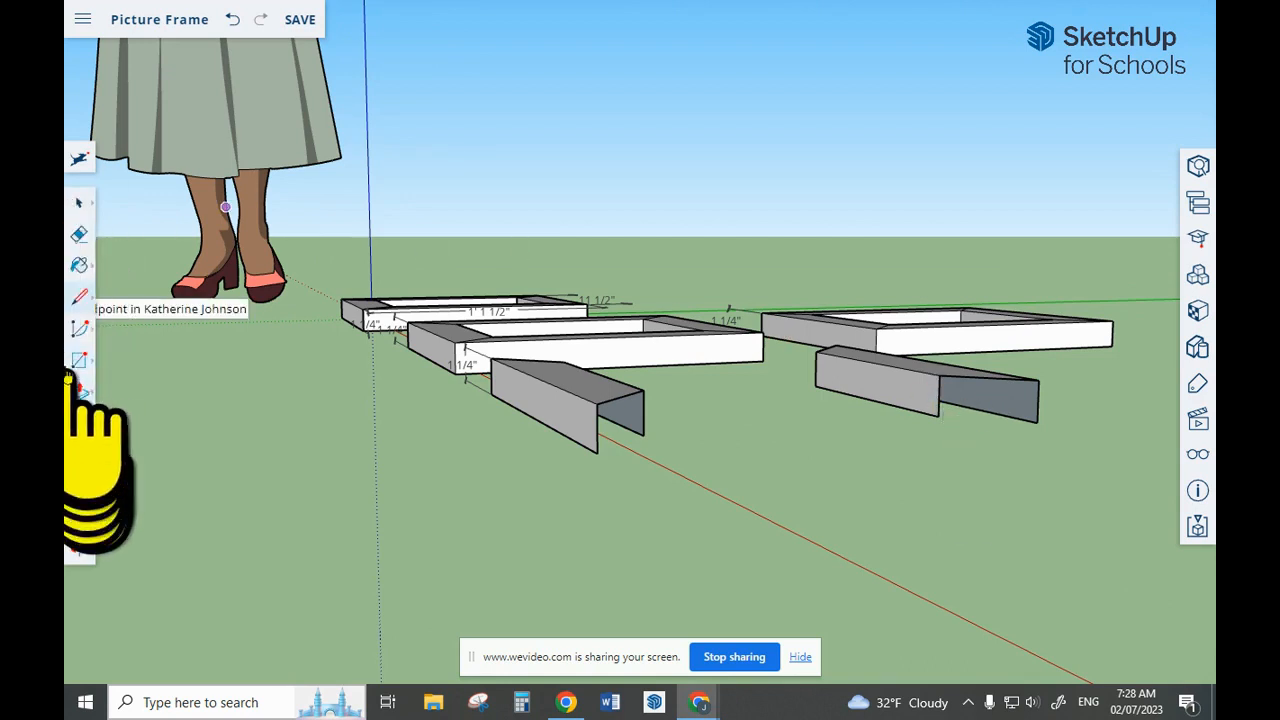
pyautogui.click(1037, 422)
pyautogui.click(939, 416)
pyautogui.moveTo(673, 361)
pyautogui.mouseDown(button='middle')
pyautogui.moveTo(791, 380)
pyautogui.moveTo(1043, 457)
pyautogui.moveTo(1042, 390)
pyautogui.mouseUp(button='middle')
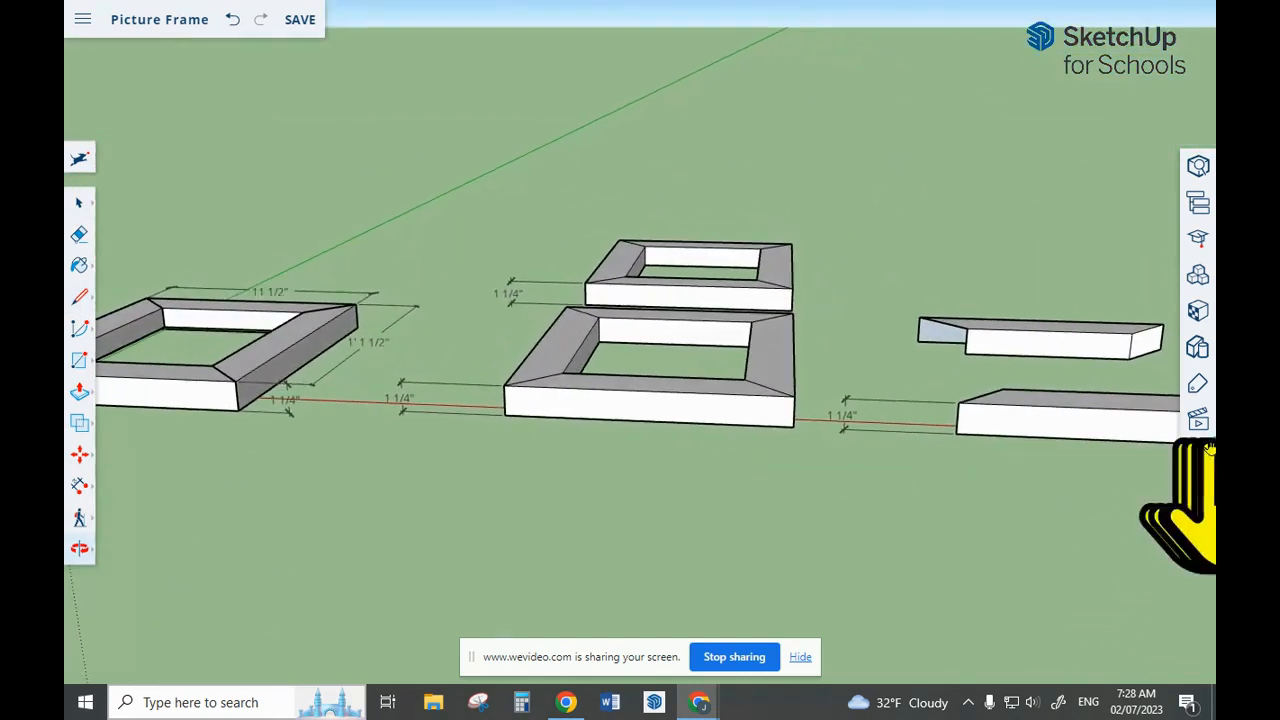
pyautogui.scroll(5, 1000, 340)
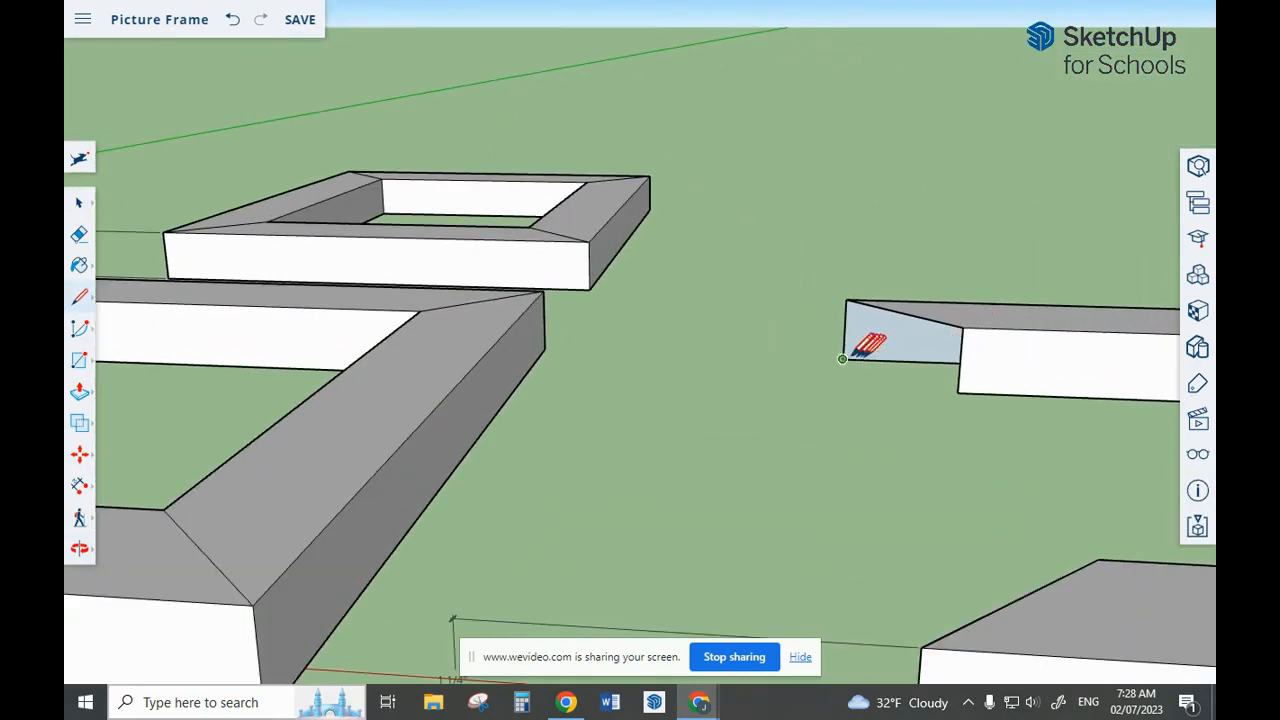
pyautogui.click(842, 358)
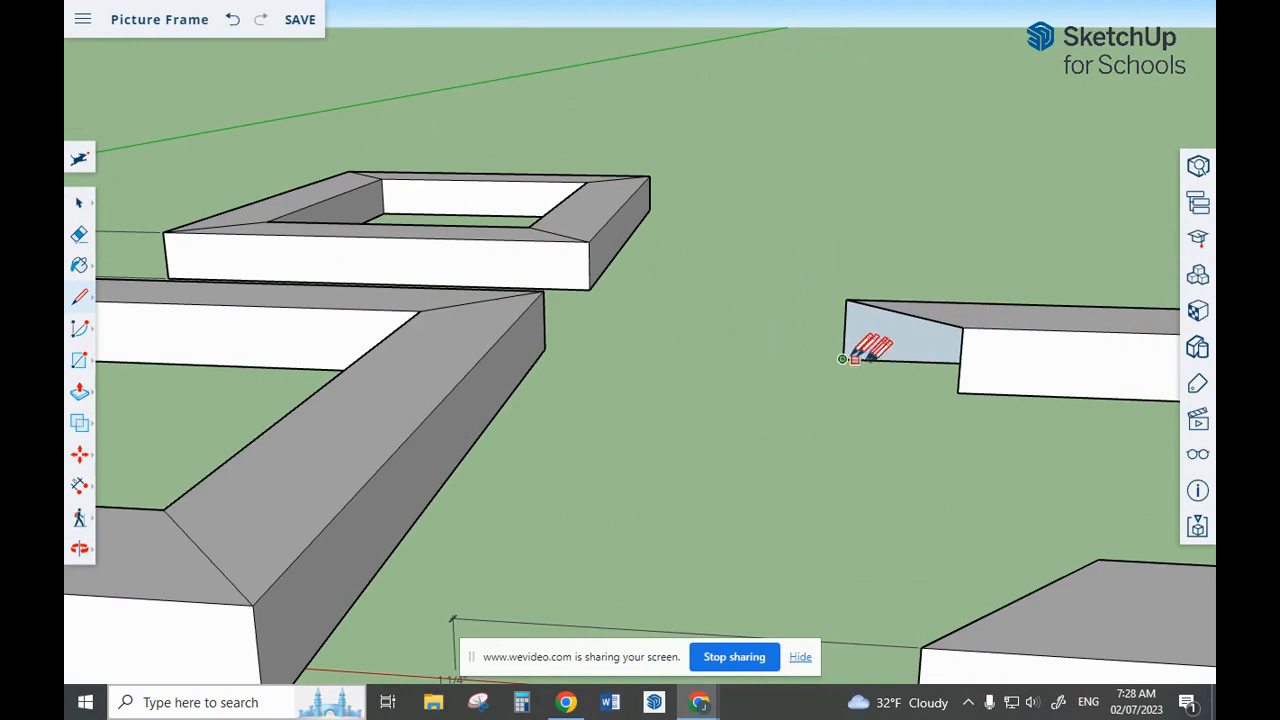
pyautogui.click(958, 391)
# - Delete the front rail of the split copy, keeping only the closed back rail
pyautogui.scroll(-2, 960, 391)
pyautogui.scroll(-5, 957, 392)
pyautogui.moveTo(952, 390)
pyautogui.mouseDown(button='middle')
pyautogui.moveTo(926, 445)
pyautogui.moveTo(922, 580)
pyautogui.mouseUp(button='middle')
pyautogui.press('space')
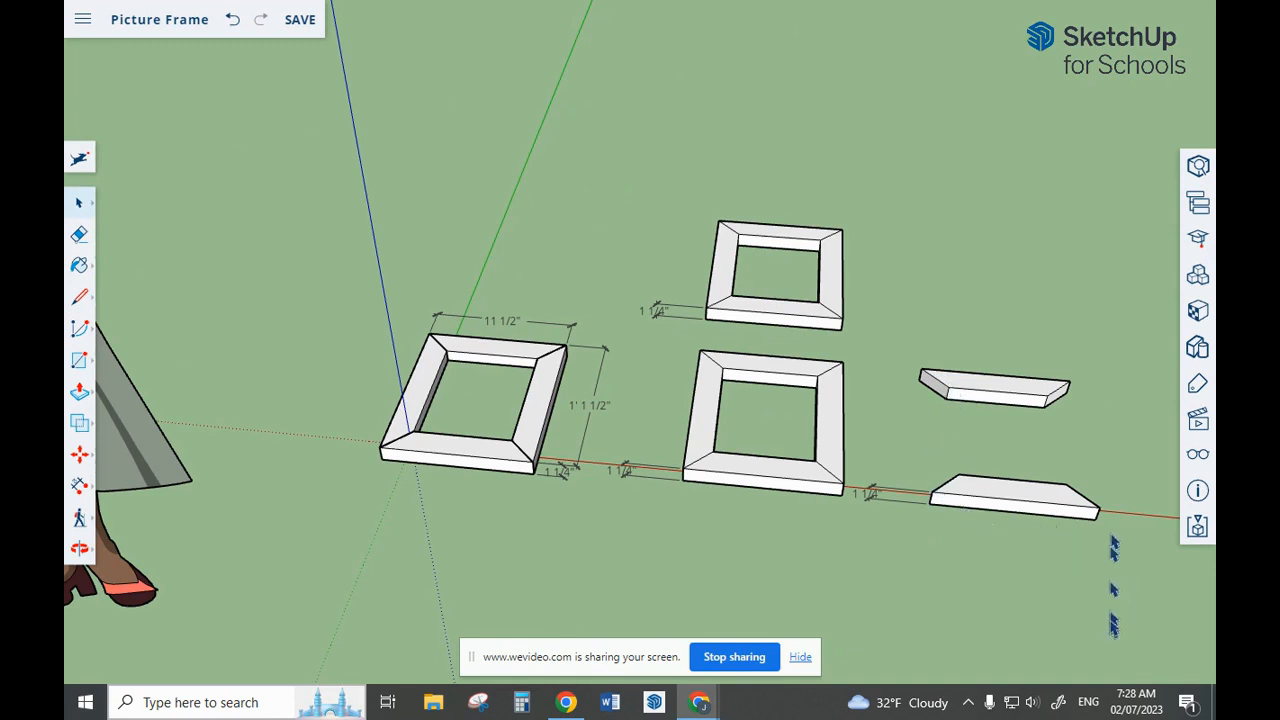
pyautogui.click(1014, 502)
pyautogui.press('Delete')
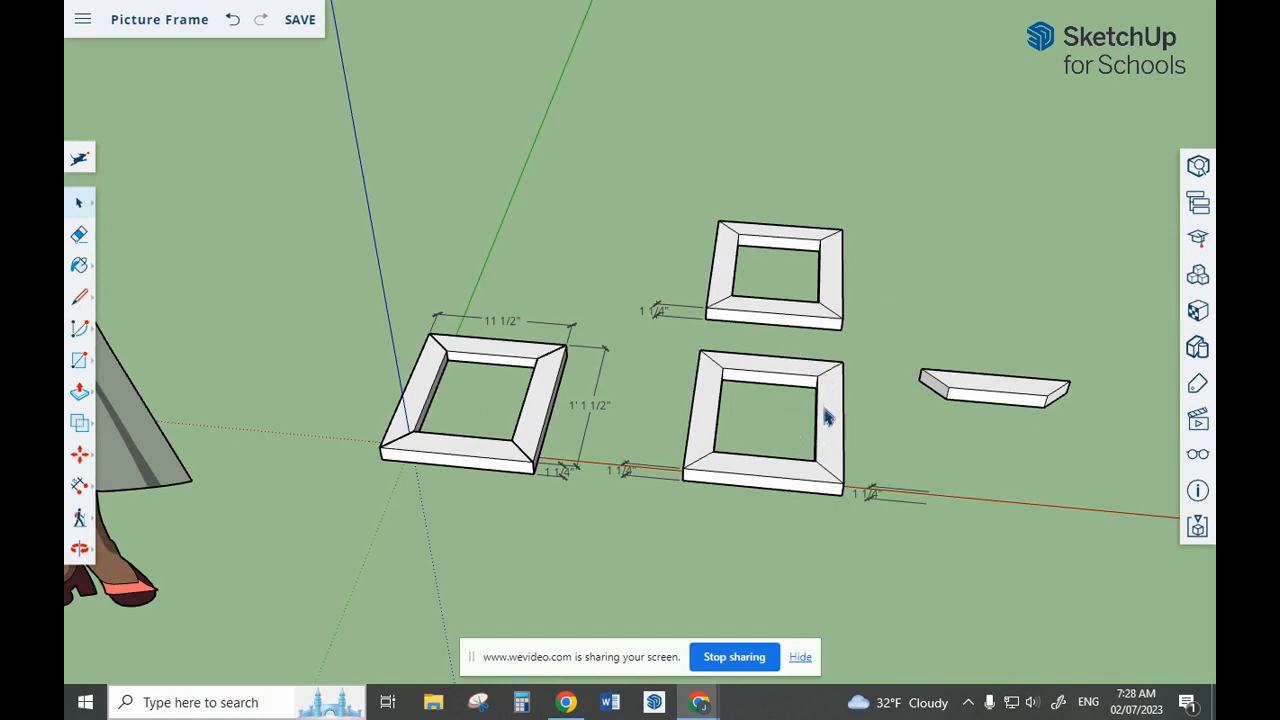
# - Delete the front and back rails of the middle frame, leaving its two long side rails
pyautogui.moveTo(757, 386); pyautogui.dragTo(815, 450, button='middle')
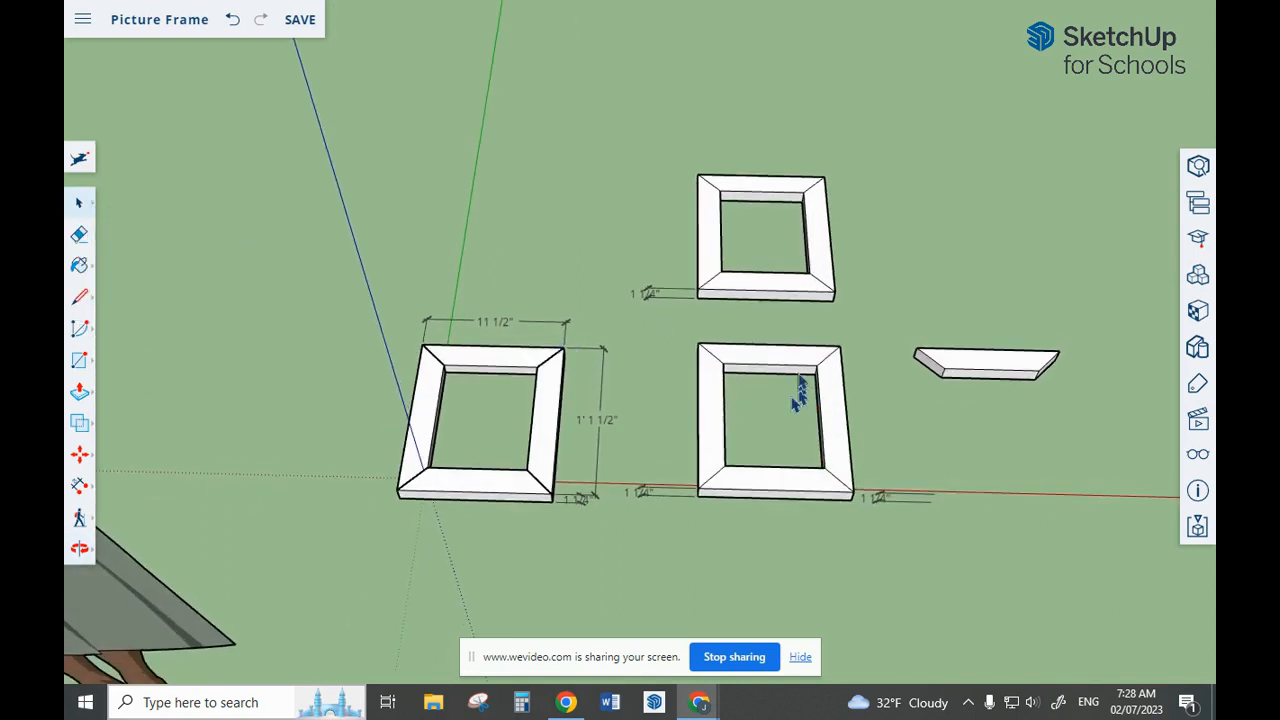
pyautogui.click(765, 355)
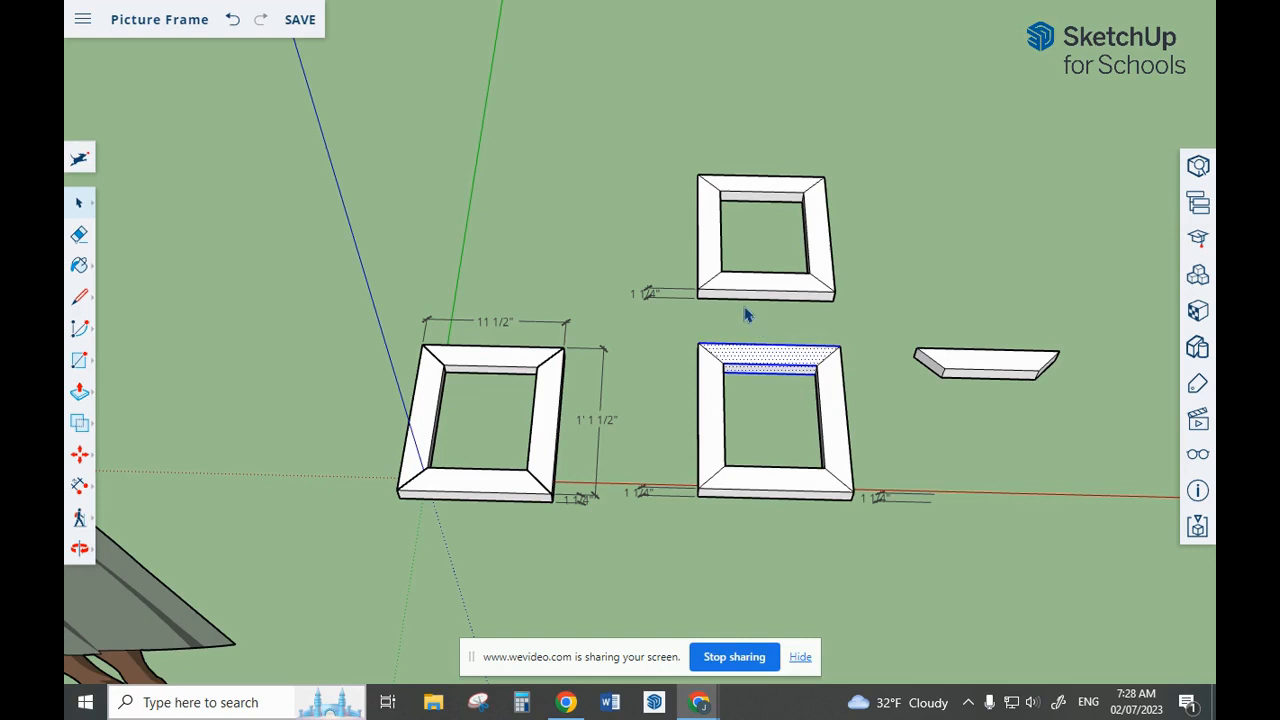
pyautogui.press('Delete')
pyautogui.click(768, 470)
pyautogui.press('Delete')
# - Close both mitred ends of the side rail nearest the detached back rail with lines across their lower corners
pyautogui.scroll(5, 810, 472)
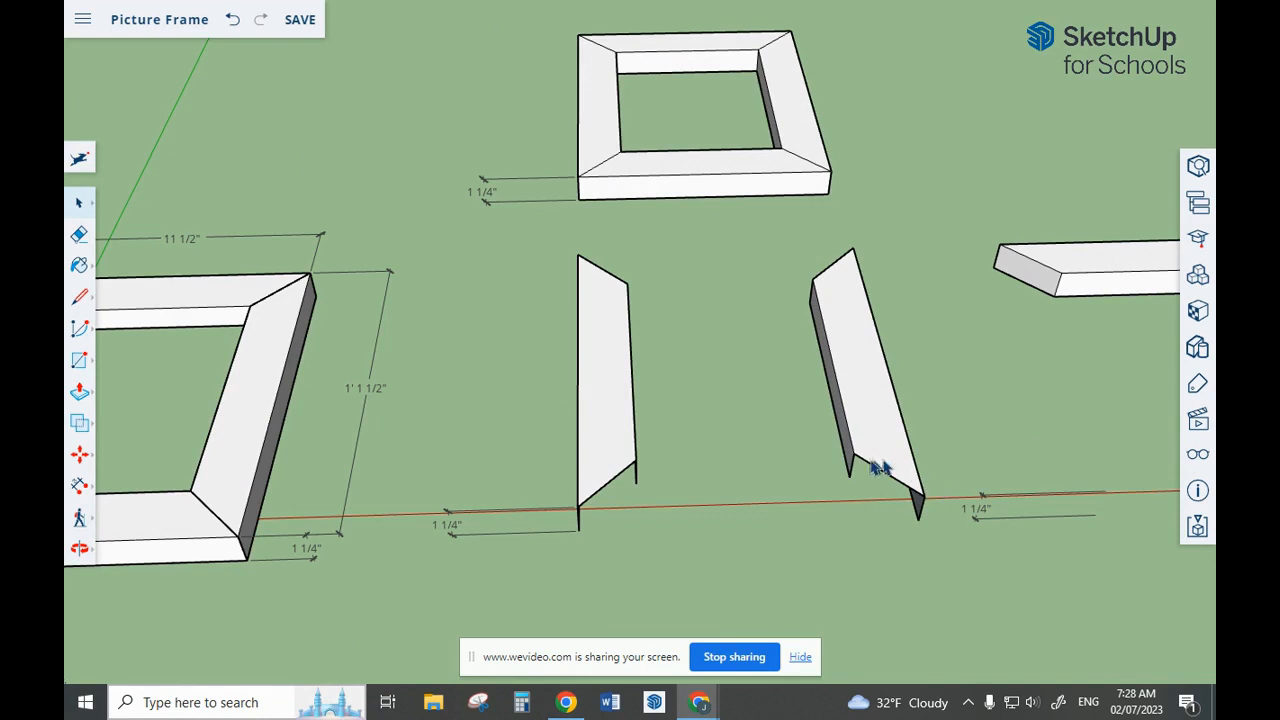
pyautogui.click(851, 475)
pyautogui.click(920, 516)
pyautogui.moveTo(825, 215); pyautogui.dragTo(343, 349, button='middle')
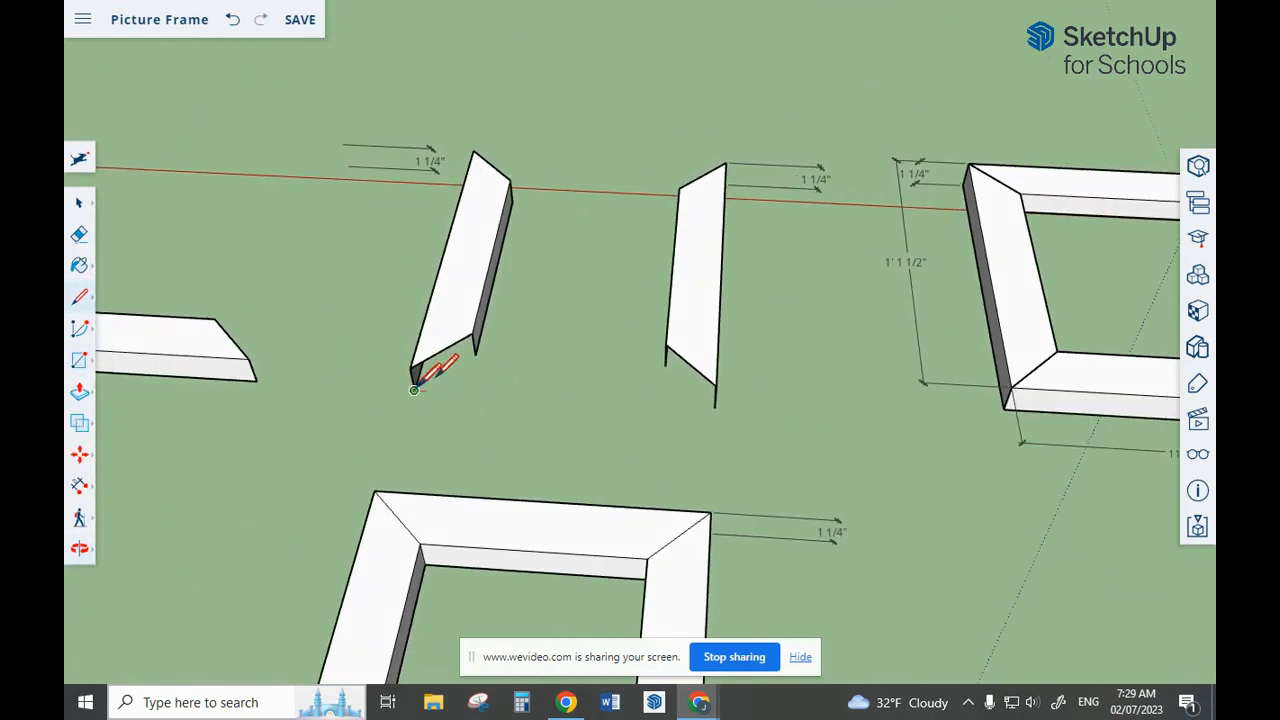
pyautogui.click(475, 355)
# - Paint the closed side rail nearest the detached back rail with the coral Katherine_Shoe2 material on all its faces
pyautogui.moveTo(411, 372); pyautogui.dragTo(1196, 345, button='middle')
pyautogui.moveTo(668, 432)
pyautogui.mouseDown(button='middle')
pyautogui.moveTo(943, 488)
pyautogui.moveTo(1092, 430)
pyautogui.mouseUp(button='middle')
pyautogui.moveTo(652, 426)
pyautogui.mouseDown(button='middle')
pyautogui.moveTo(1057, 396)
pyautogui.moveTo(914, 409)
pyautogui.moveTo(929, 394)
pyautogui.moveTo(920, 371)
pyautogui.moveTo(971, 396)
pyautogui.moveTo(962, 382)
pyautogui.mouseUp(button='middle')
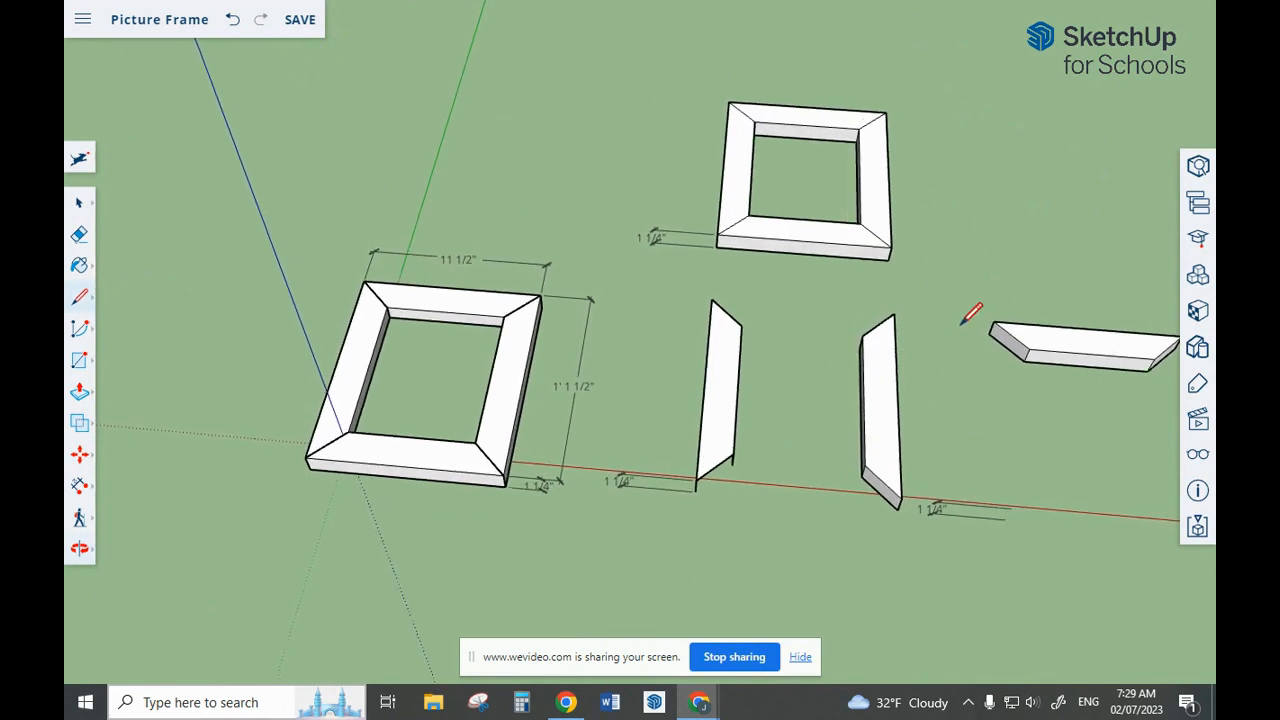
pyautogui.press('b')
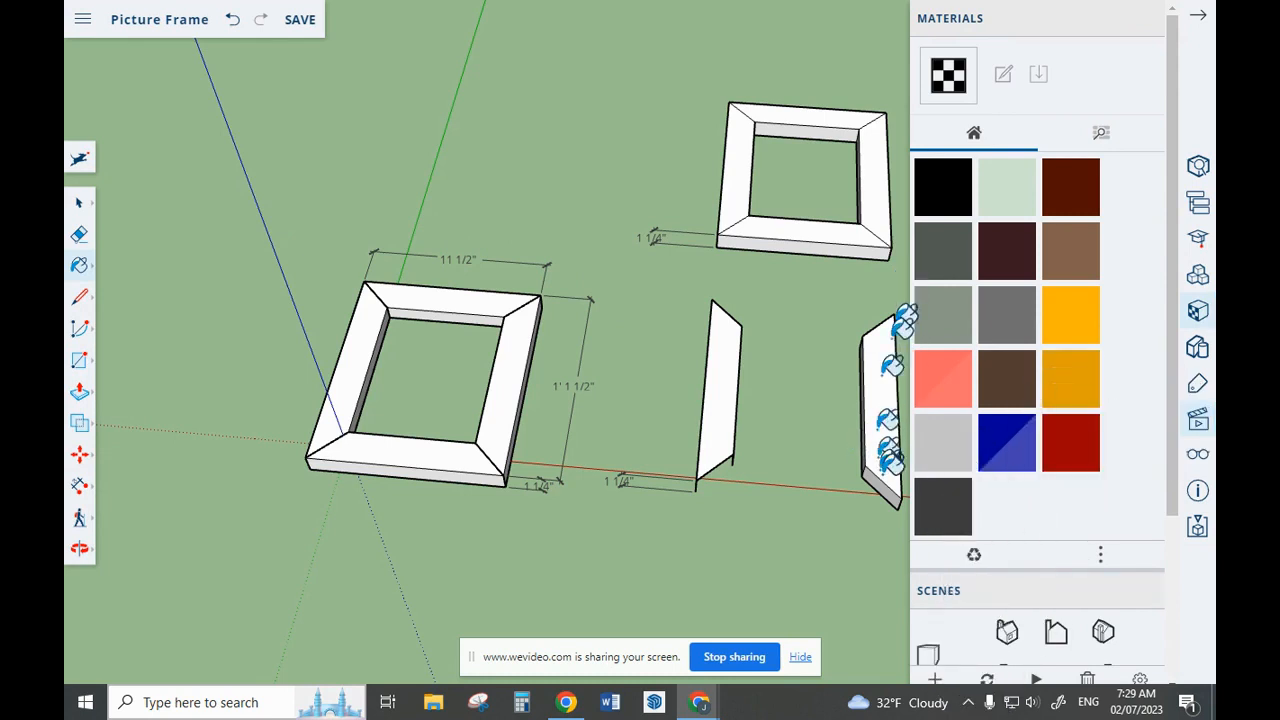
pyautogui.click(942, 378)
pyautogui.click(893, 388)
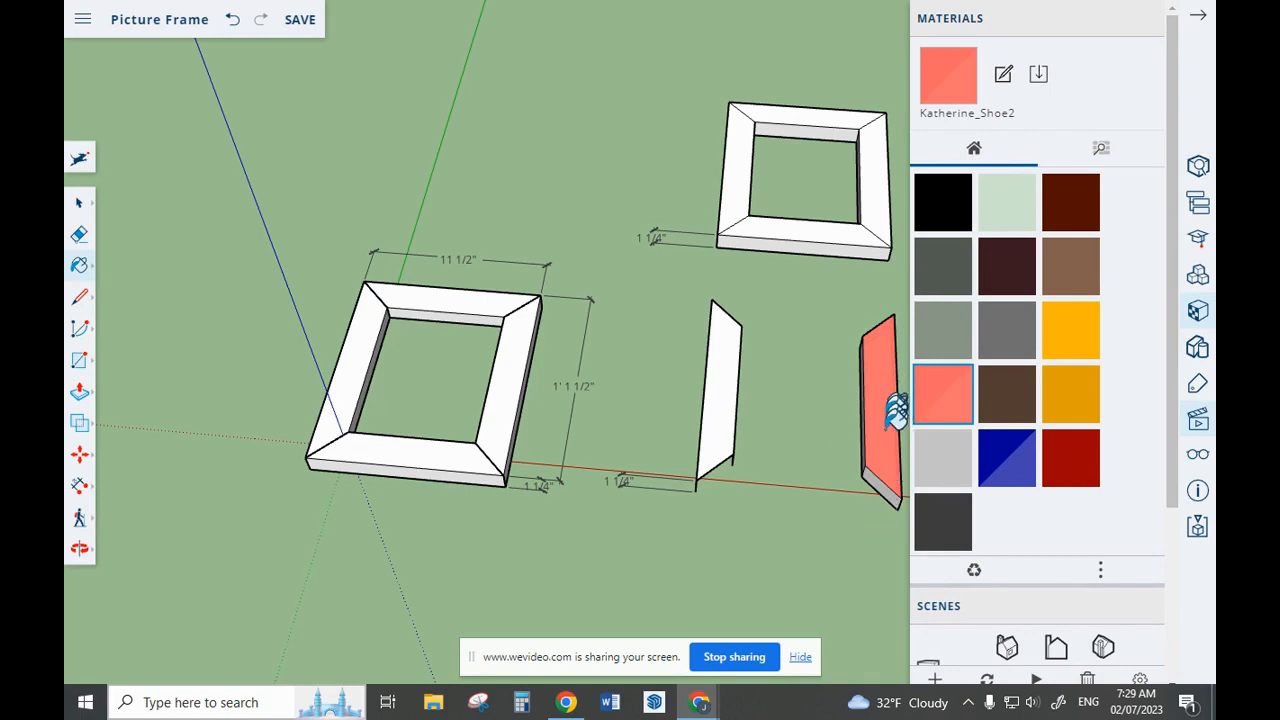
pyautogui.tripleClick(883, 422)
pyautogui.click(940, 408)
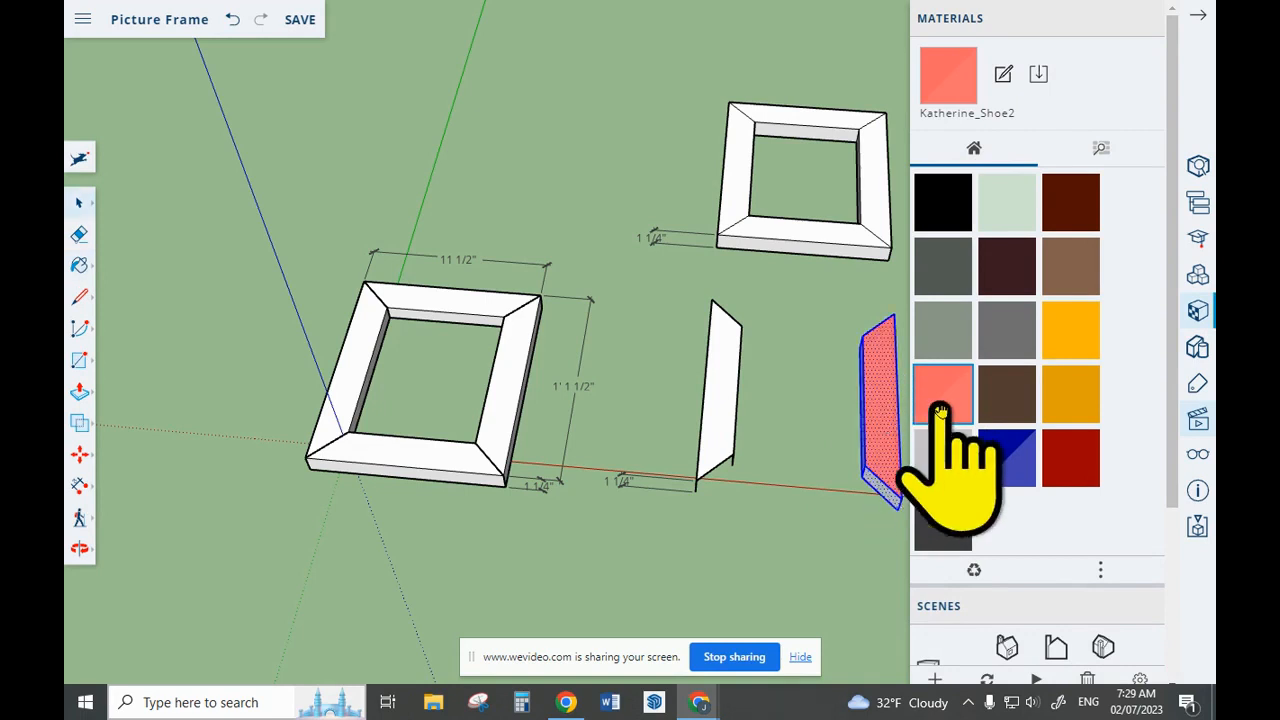
pyautogui.click(1198, 18)
# - Paint all faces of the detached back rail with the orange Katherine_Watch1 material
pyautogui.press('h')
pyautogui.moveTo(973, 397)
pyautogui.mouseDown()
pyautogui.moveTo(620, 394)
pyautogui.moveTo(633, 417)
pyautogui.mouseUp()
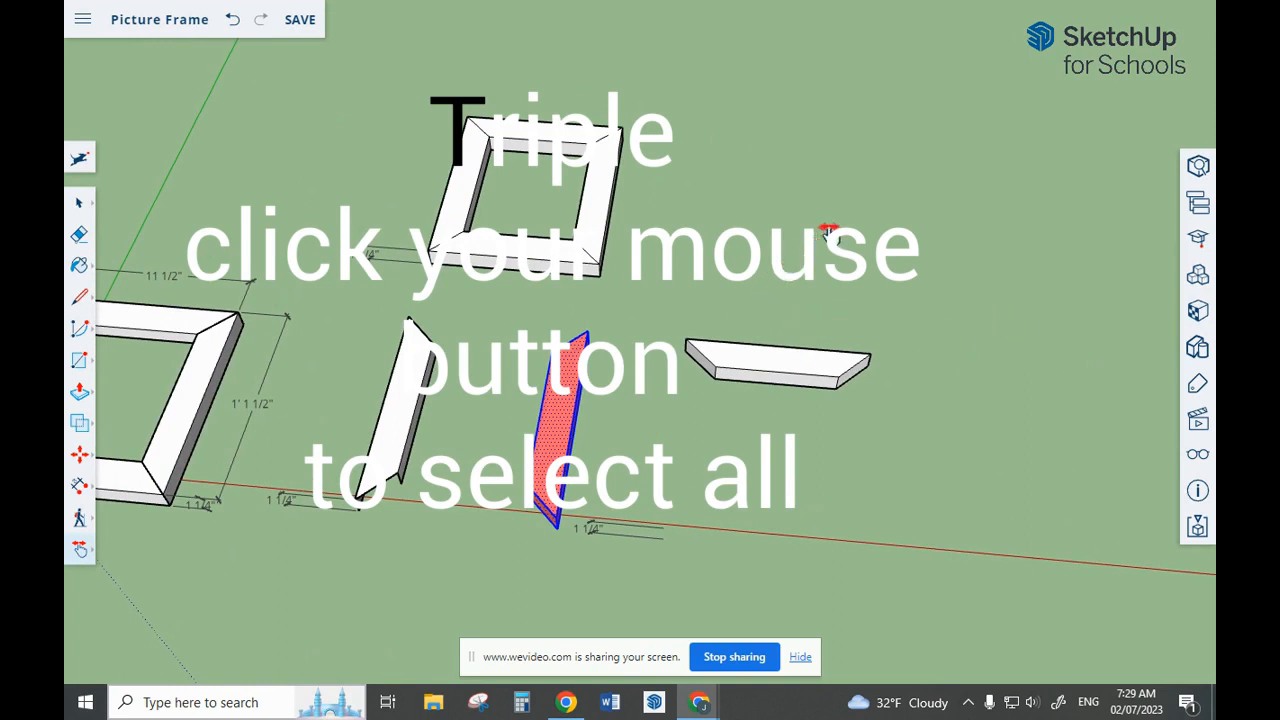
pyautogui.press('b')
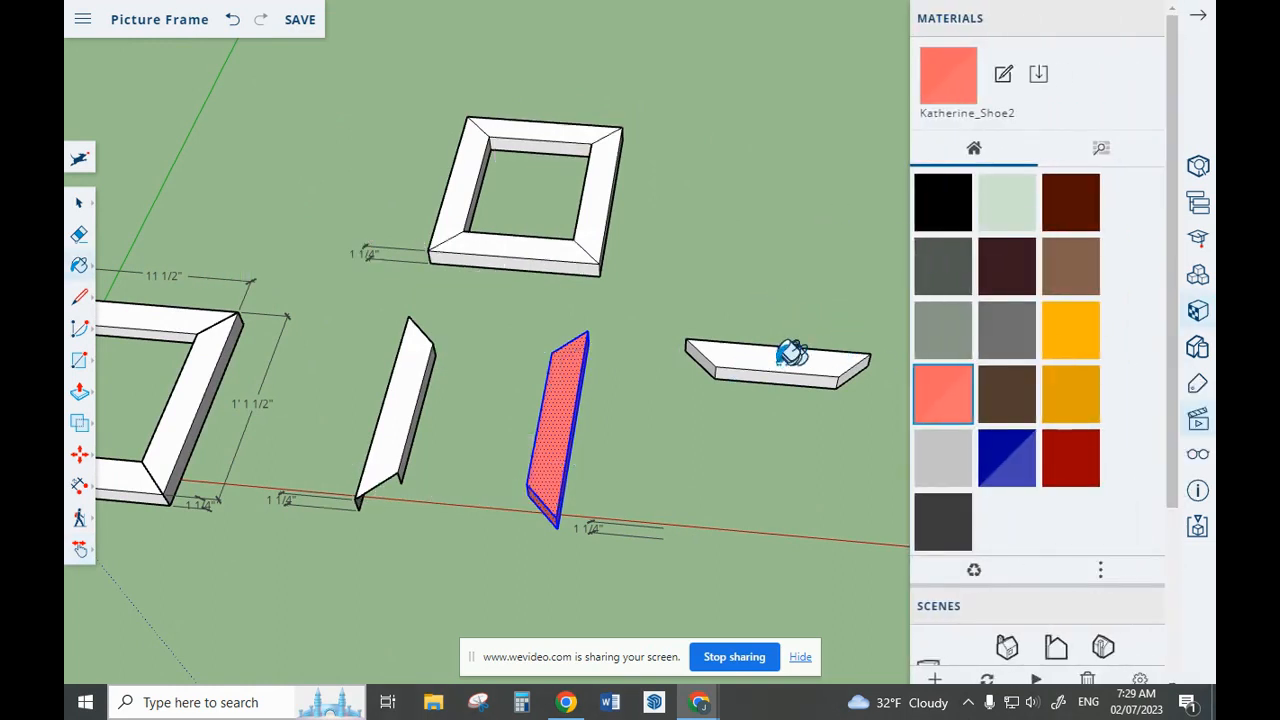
pyautogui.click(1078, 345)
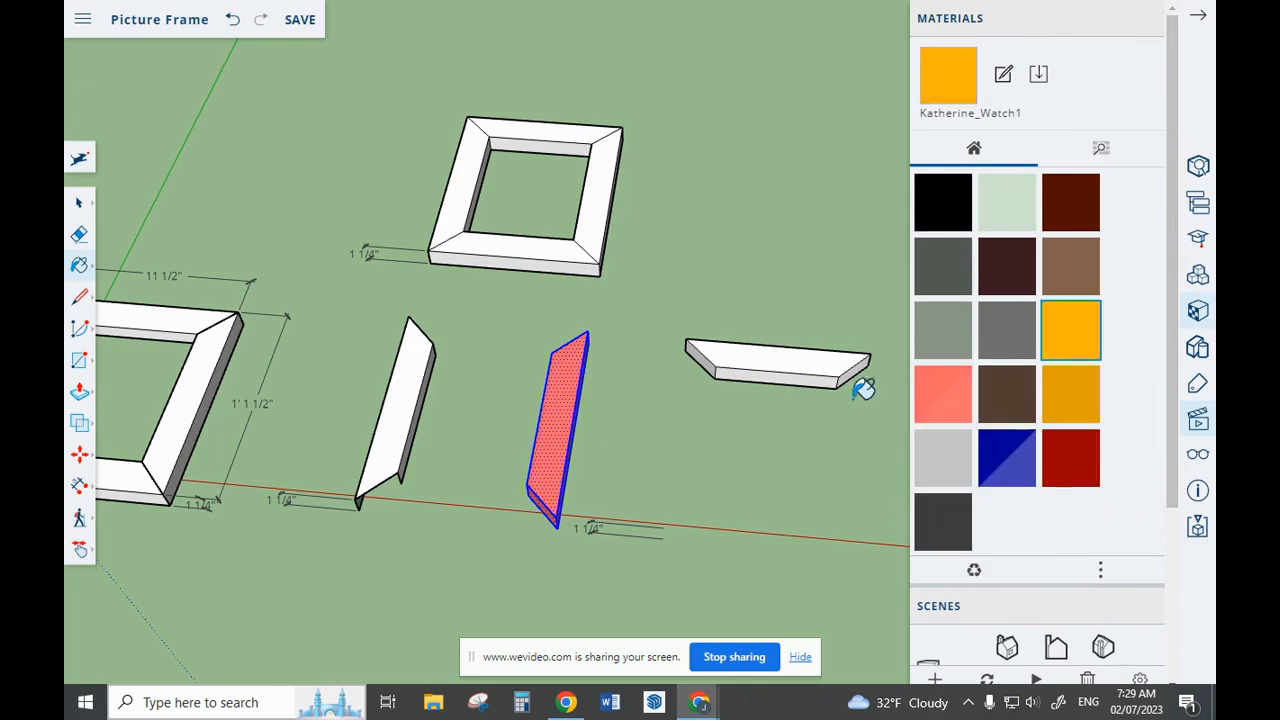
pyautogui.click(826, 372)
pyautogui.click(835, 357)
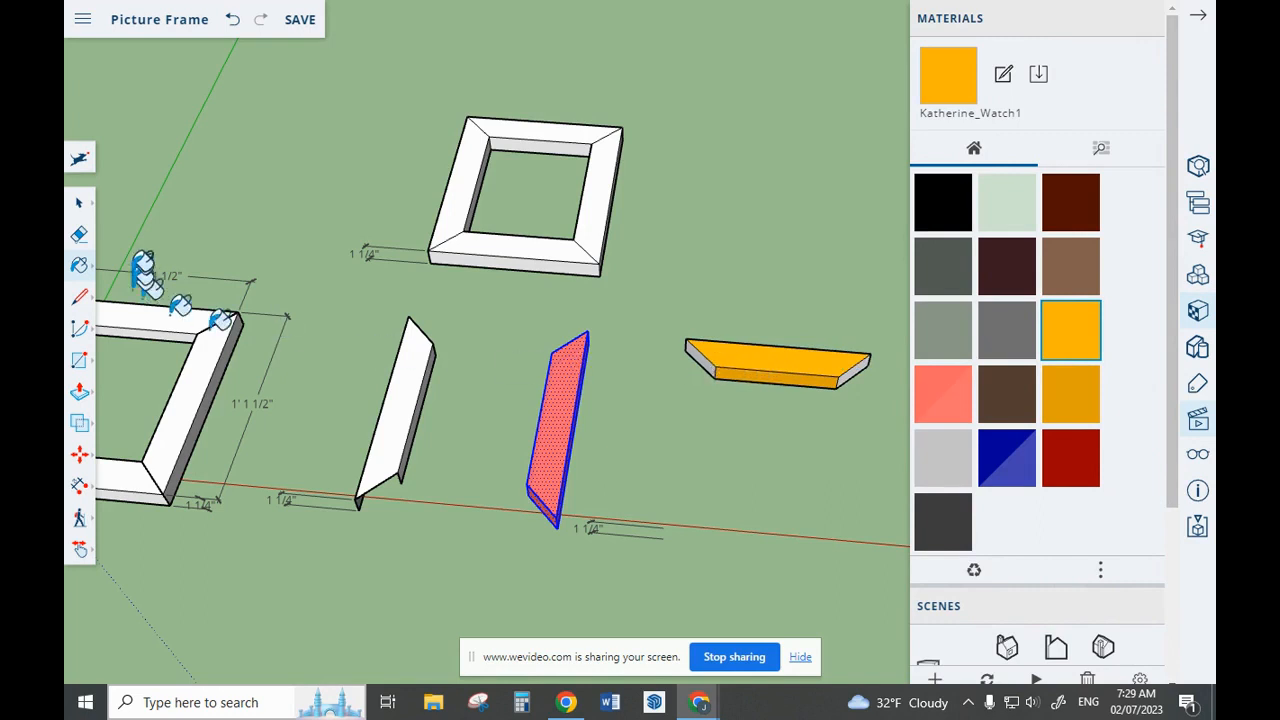
pyautogui.click(79, 202)
pyautogui.click(785, 367)
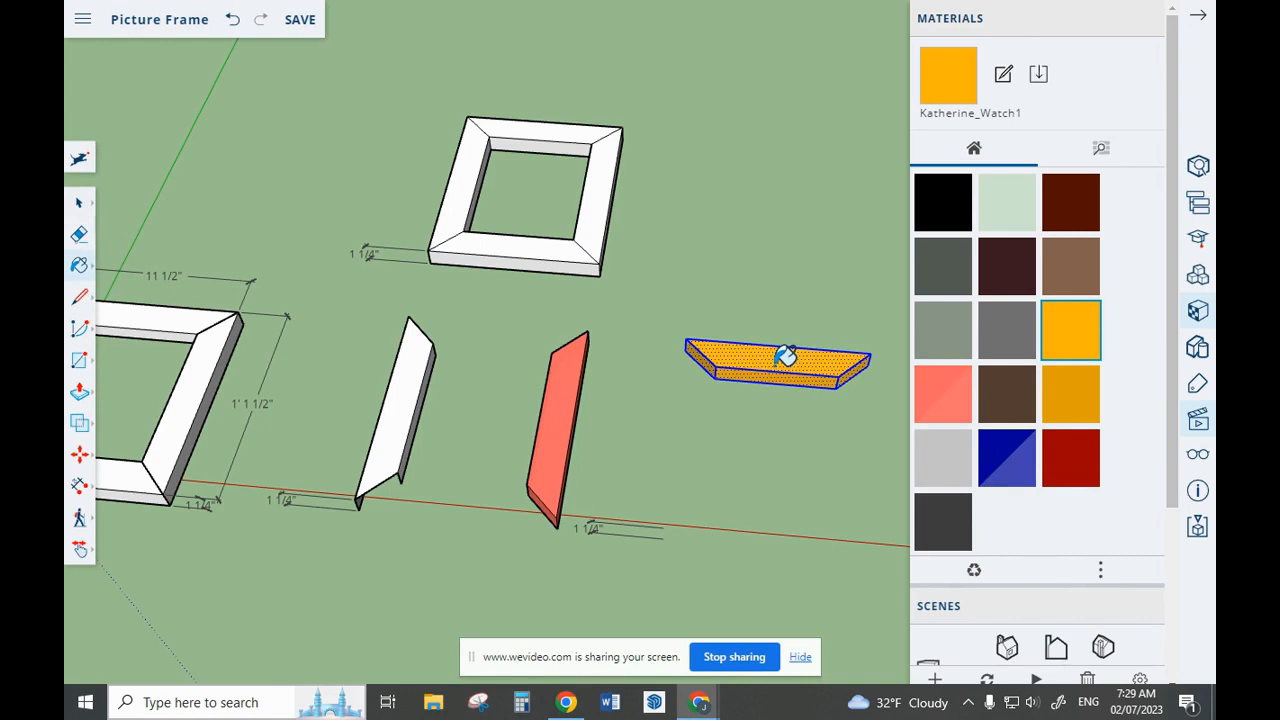
pyautogui.click(1197, 15)
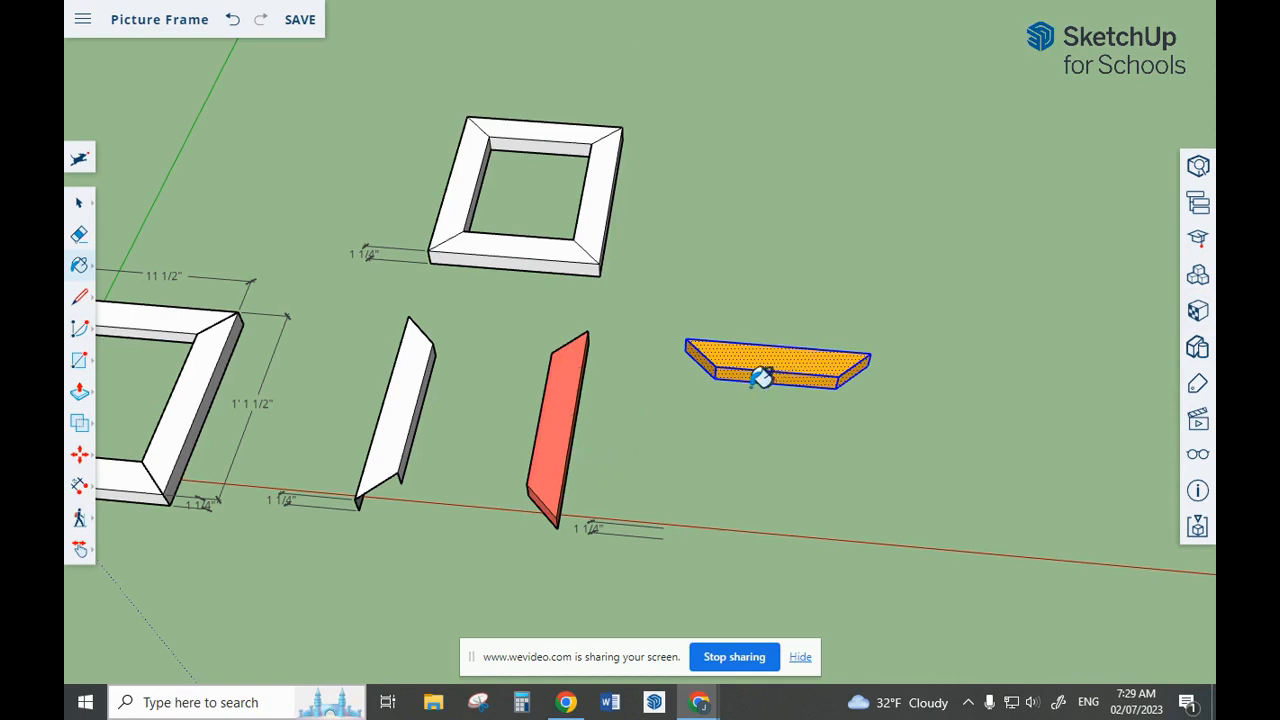
# - Make the whole orange back rail a component with the definition name Top Piece
pyautogui.click(79, 202)
pyautogui.click(720, 438)
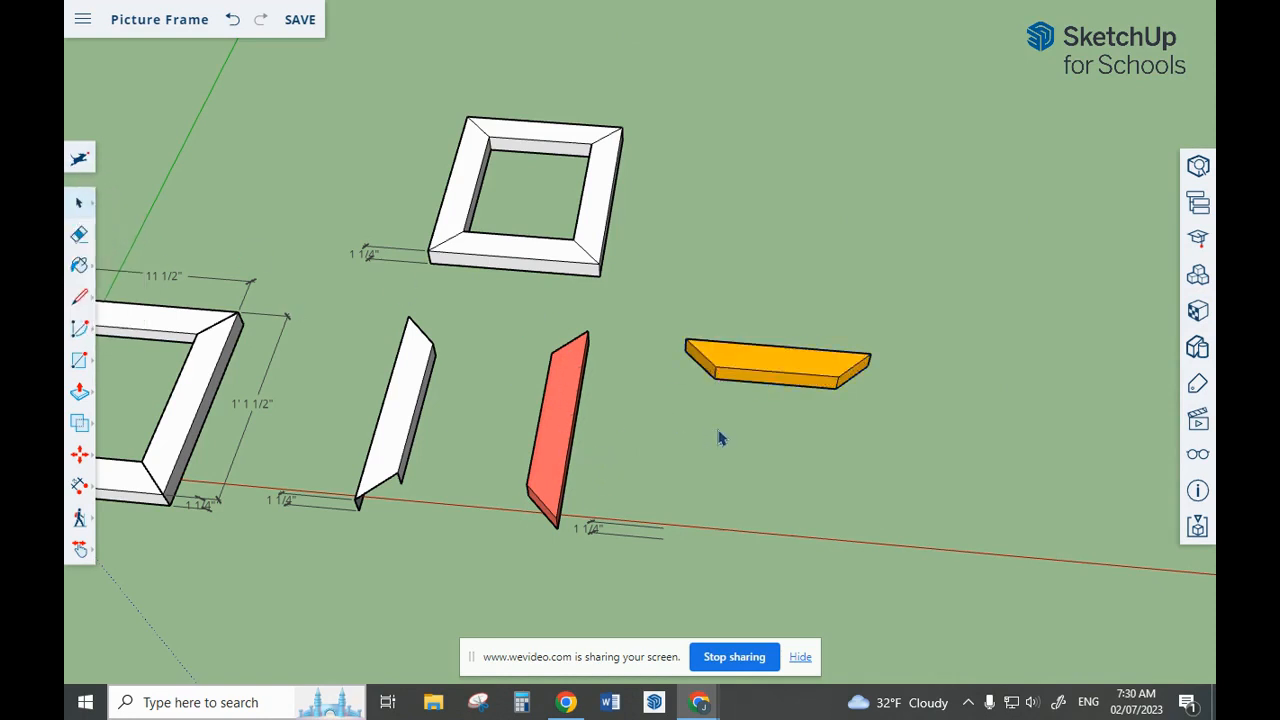
pyautogui.click(783, 364)
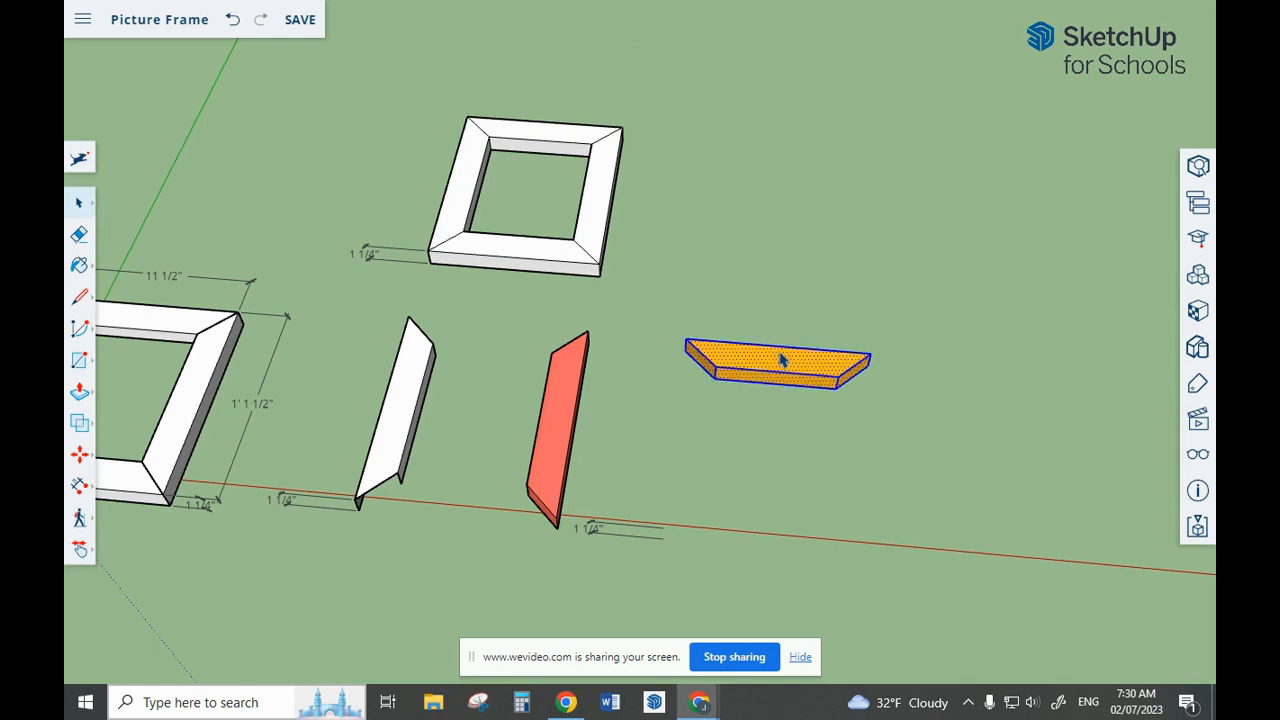
pyautogui.rightClick(783, 364)
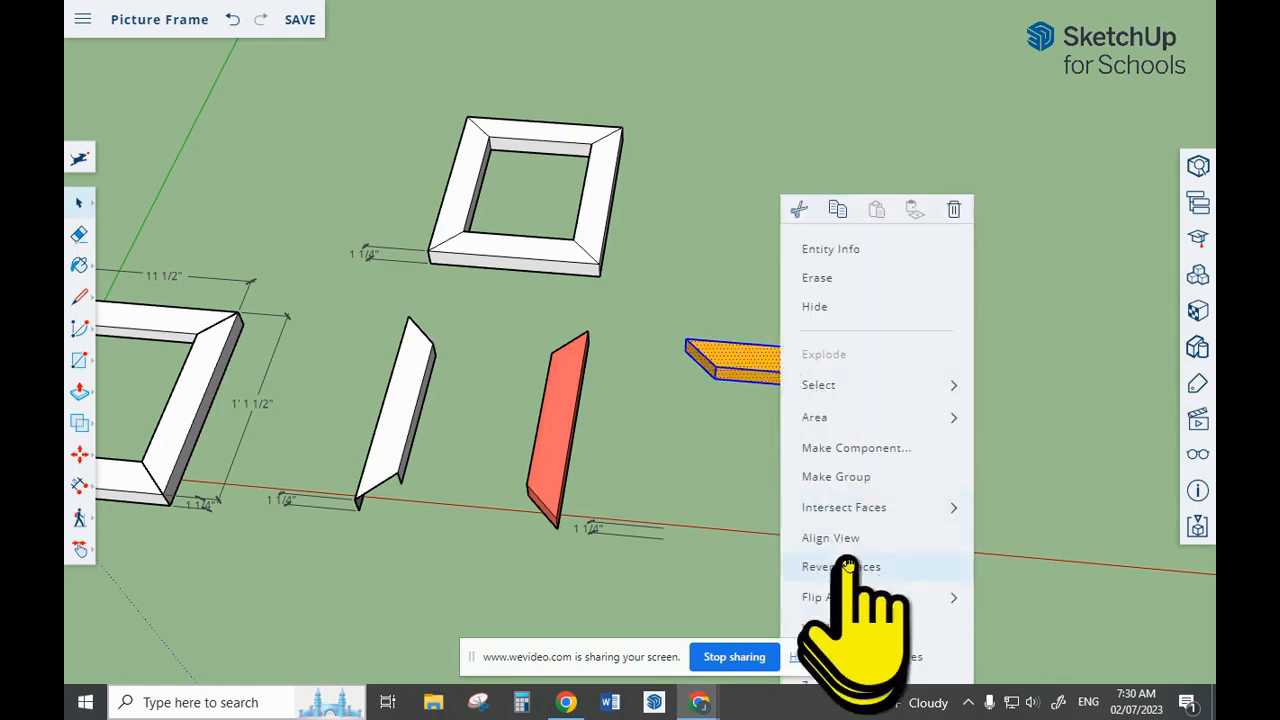
pyautogui.click(893, 447)
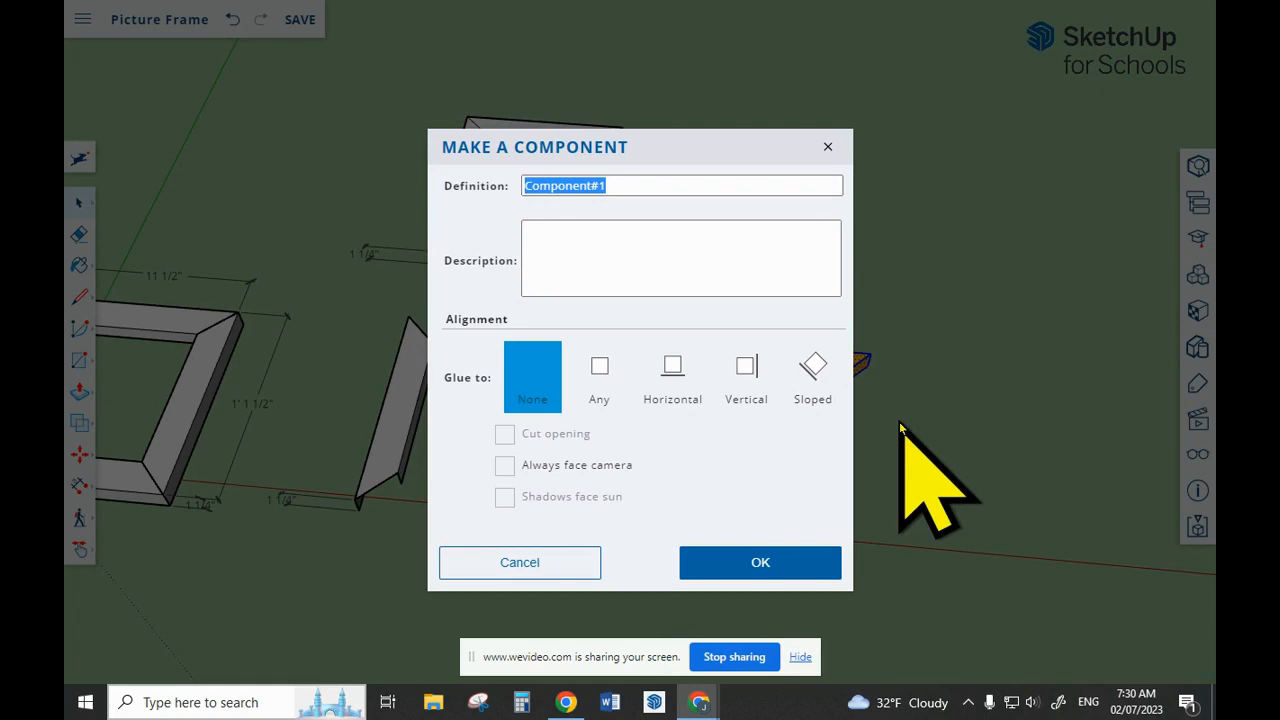
pyautogui.write('T')
pyautogui.press('BackSpace')
pyautogui.write('Top Piece')
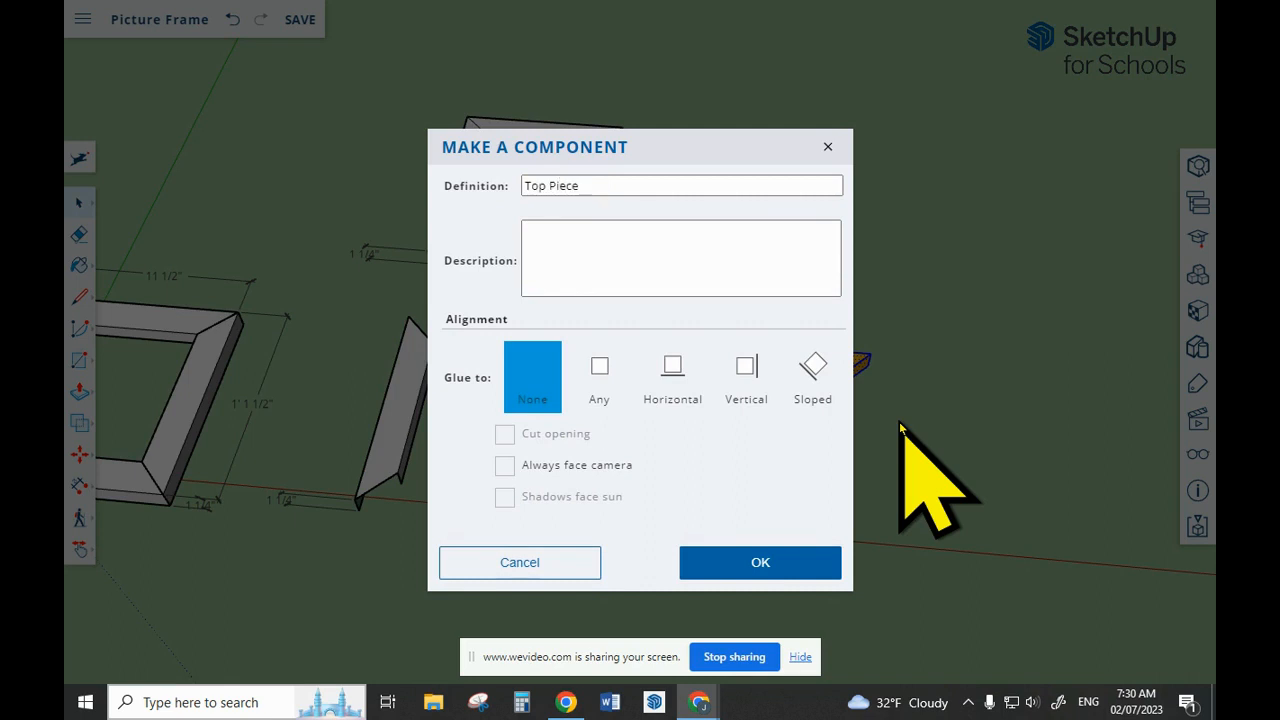
pyautogui.press('Return')
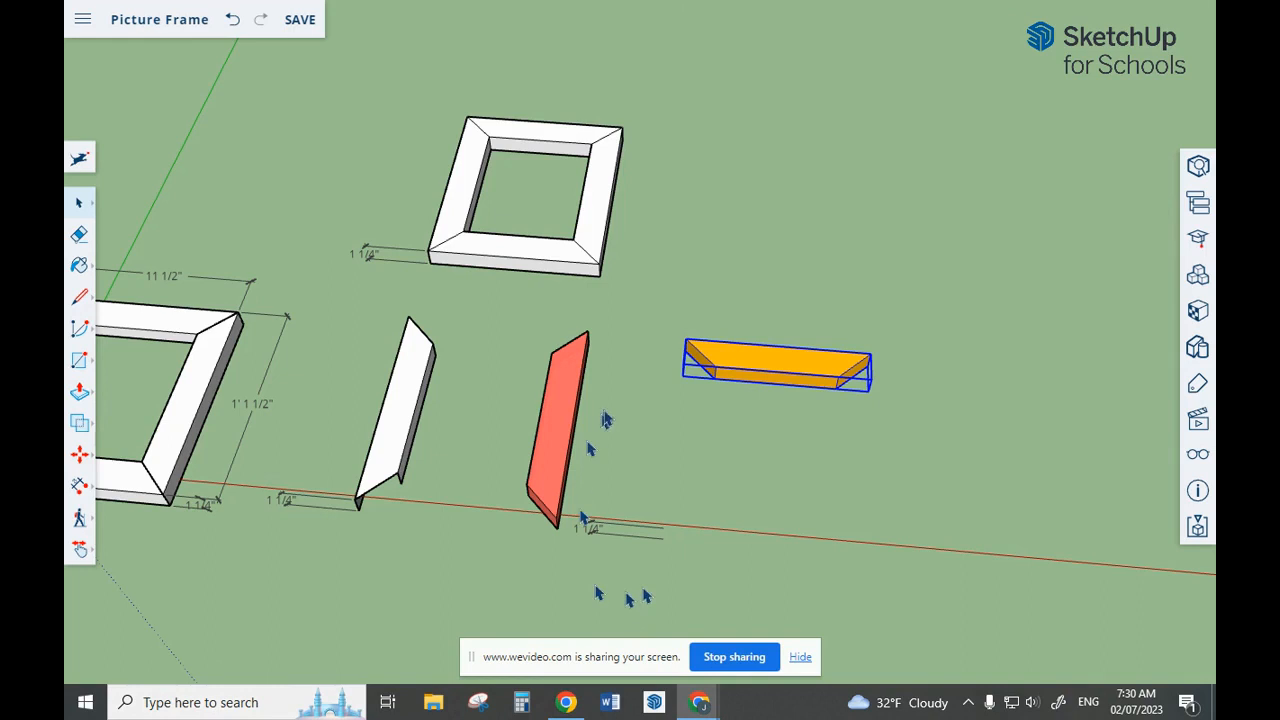
# - Make the whole coral side rail a component with the definition name Side Piece
pyautogui.click(565, 416)
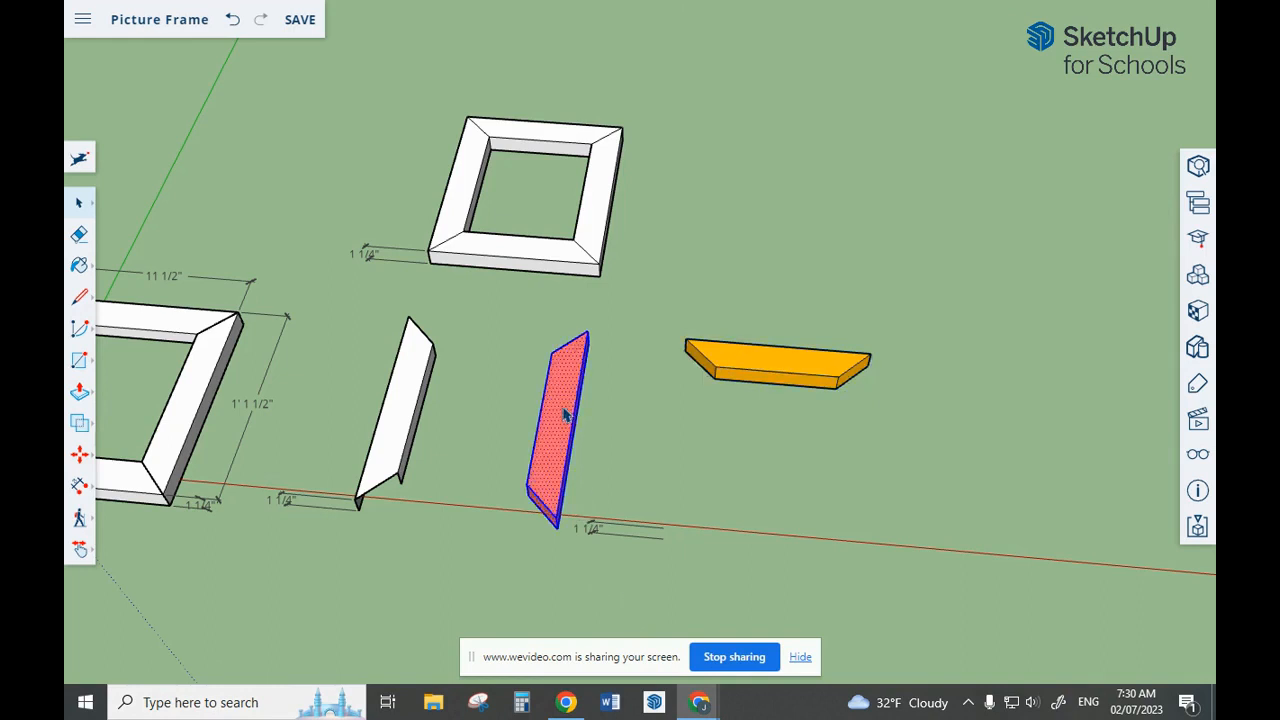
pyautogui.rightClick(565, 416)
pyautogui.click(645, 443)
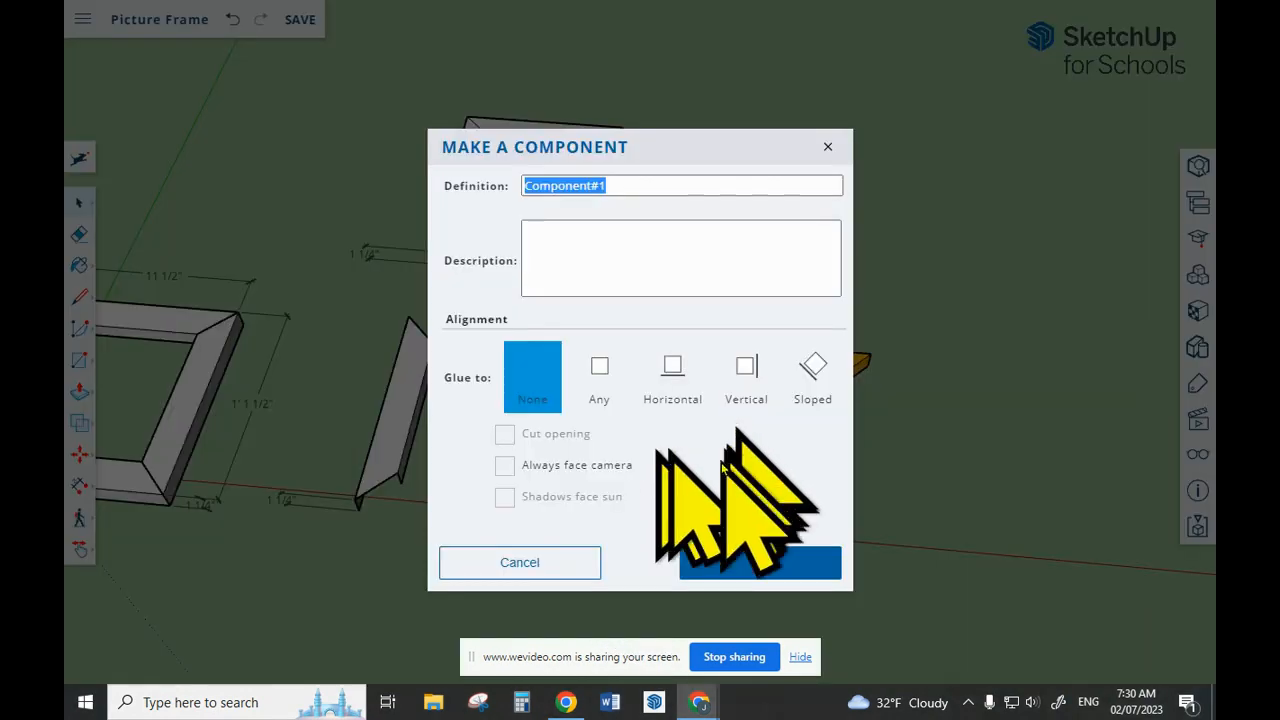
pyautogui.write('Side Piece')
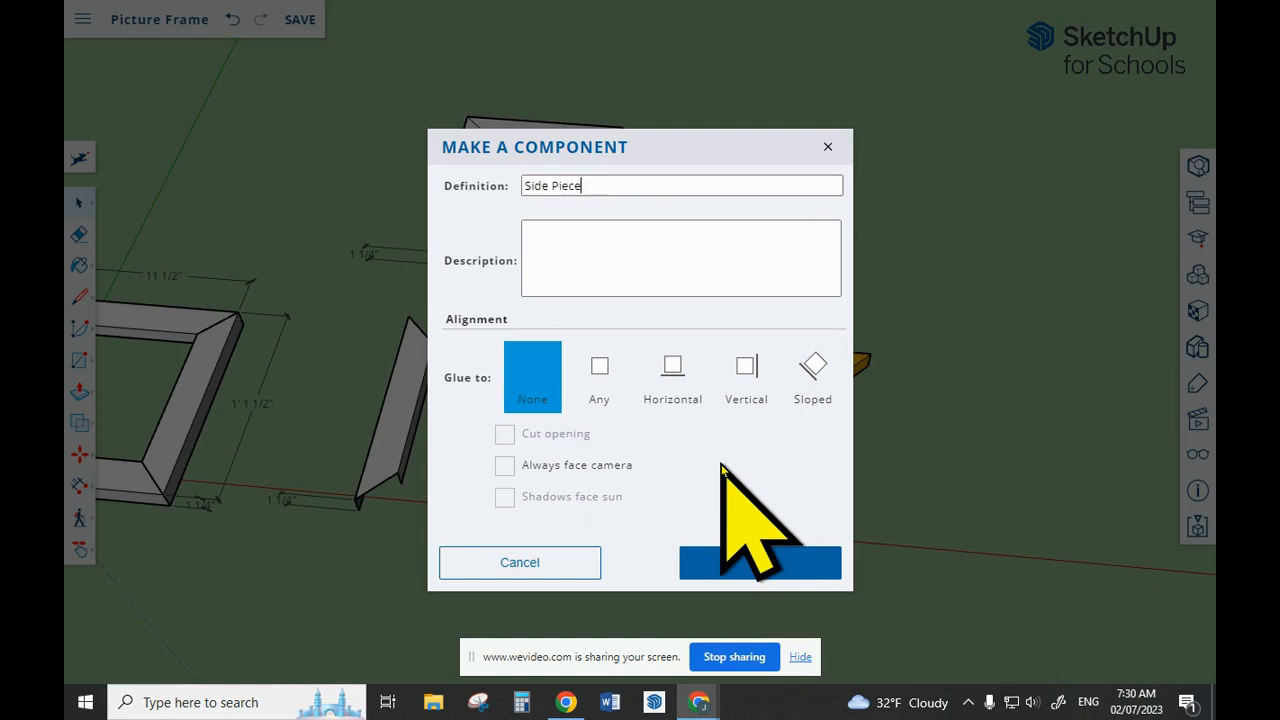
pyautogui.click(752, 558)
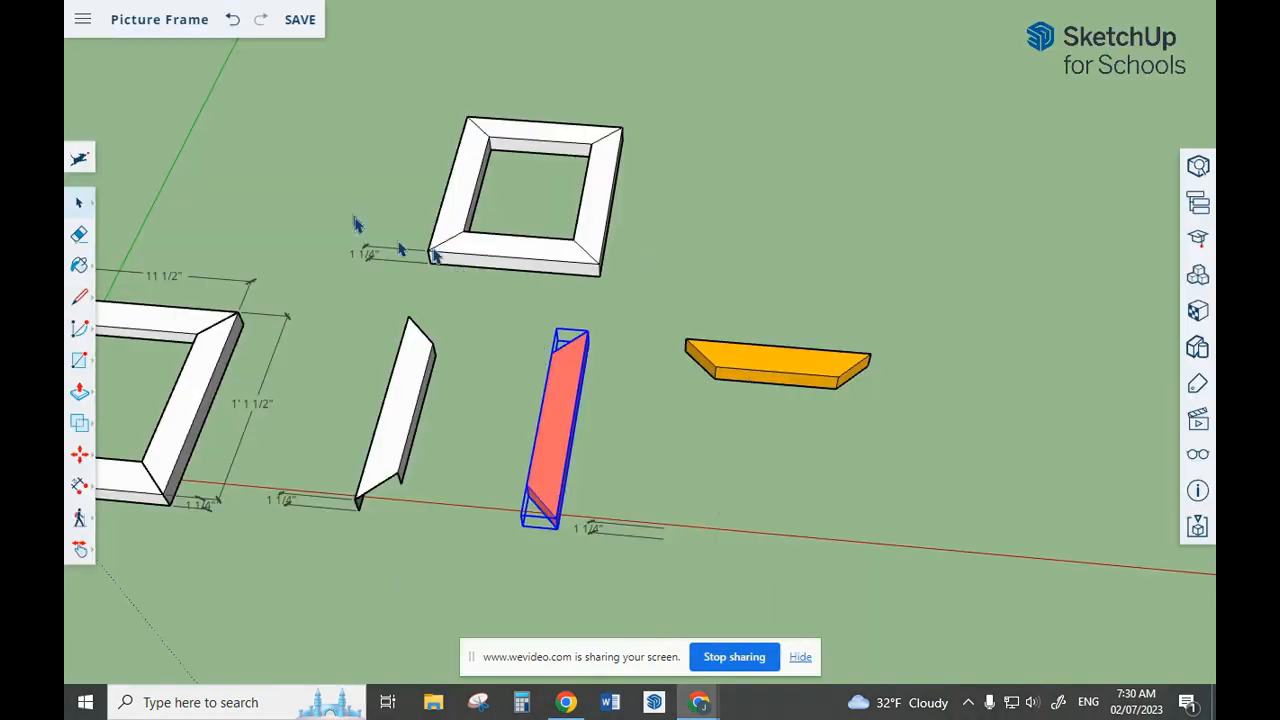
pyautogui.click(522, 263)
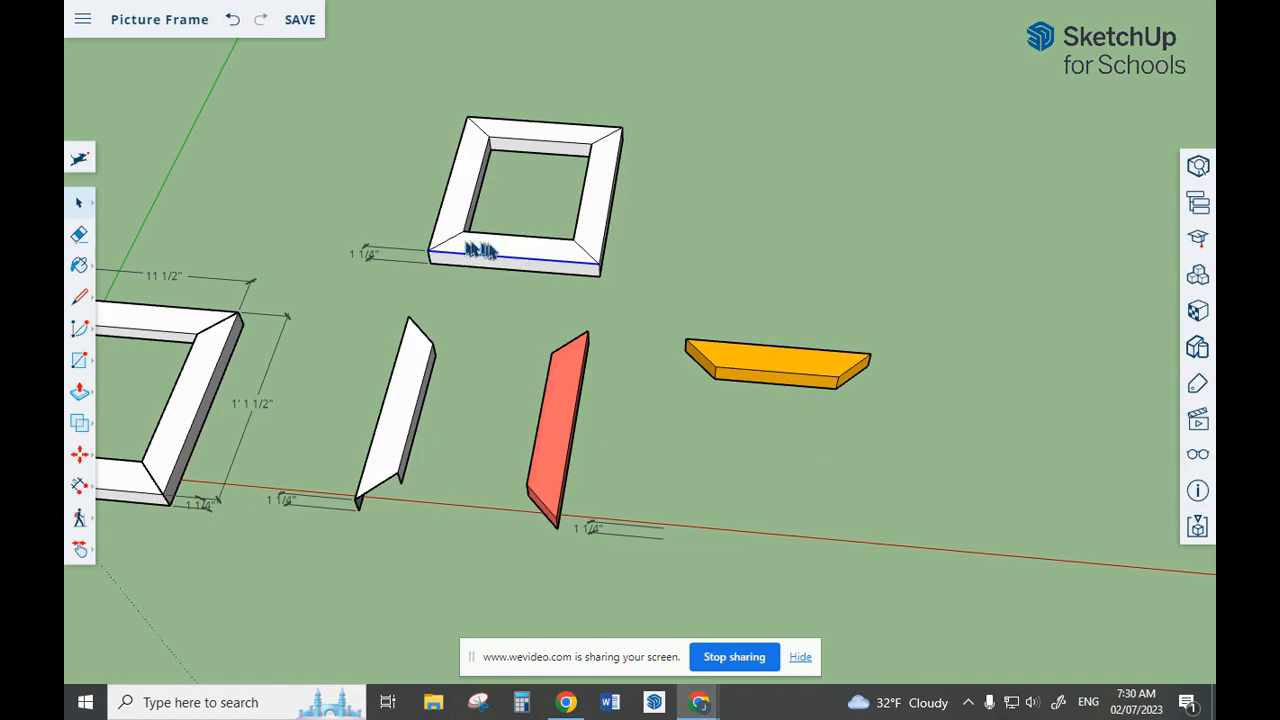
pyautogui.click(551, 410)
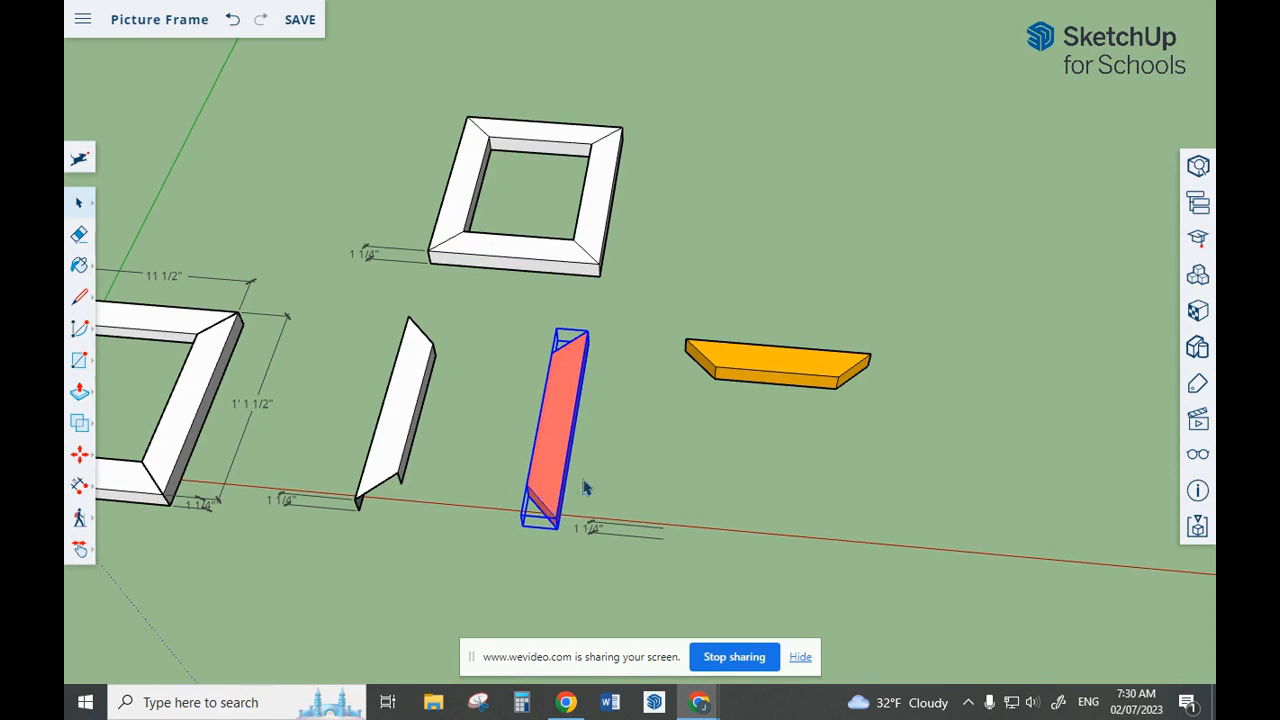
pyautogui.rightClick(545, 430)
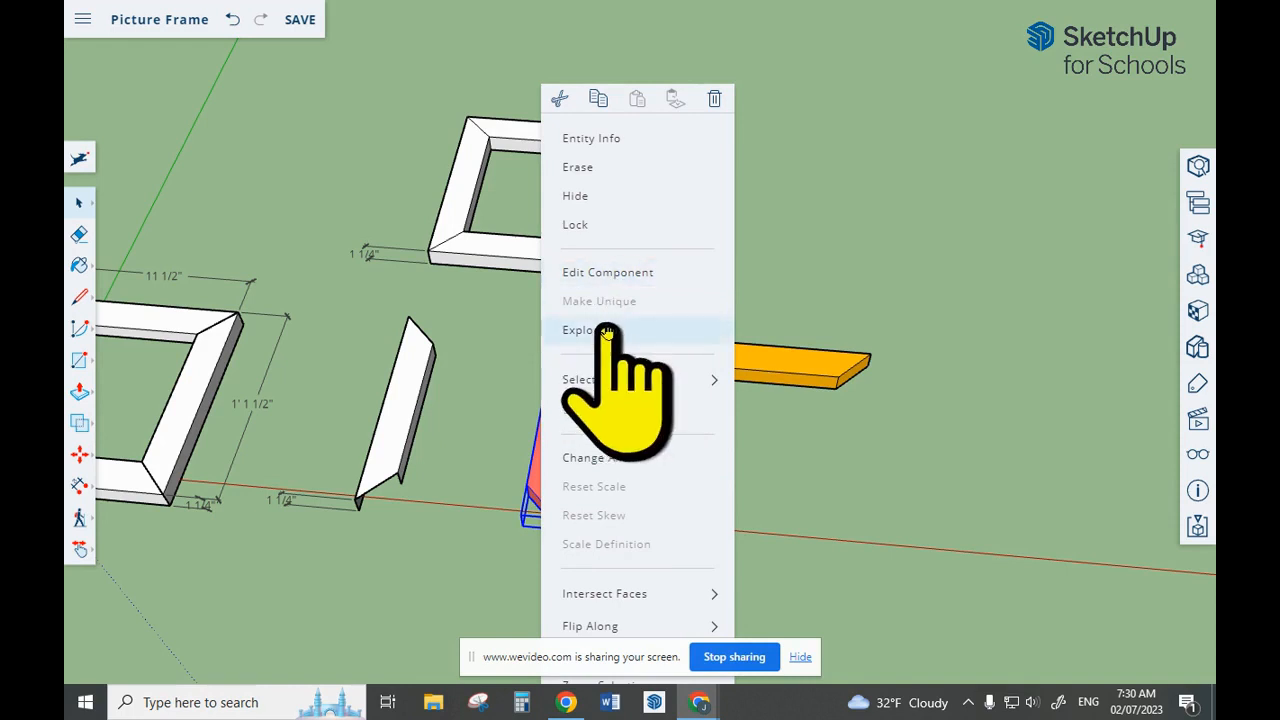
pyautogui.click(863, 462)
# - Move the coral Side Piece by its inner mitre corner onto the matching inner corner at the right end of the orange Top Piece
pyautogui.moveTo(595, 403); pyautogui.dragTo(612, 412, button='middle')
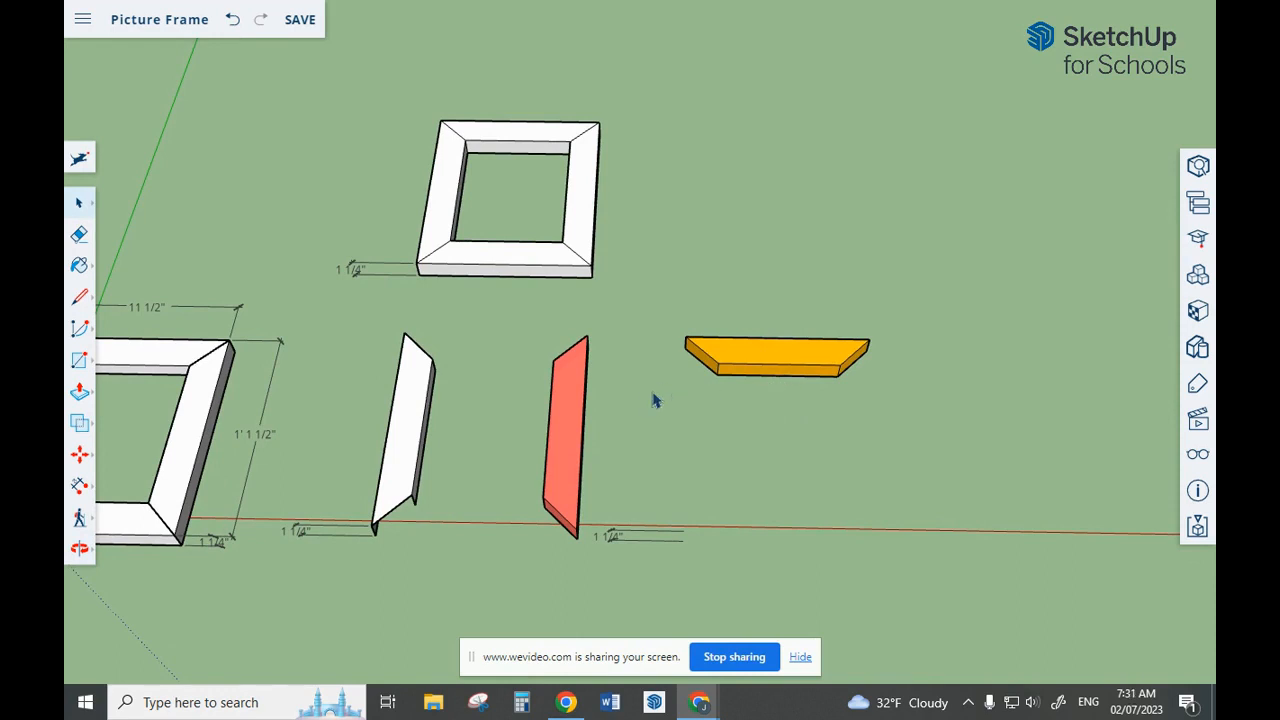
pyautogui.click(555, 413)
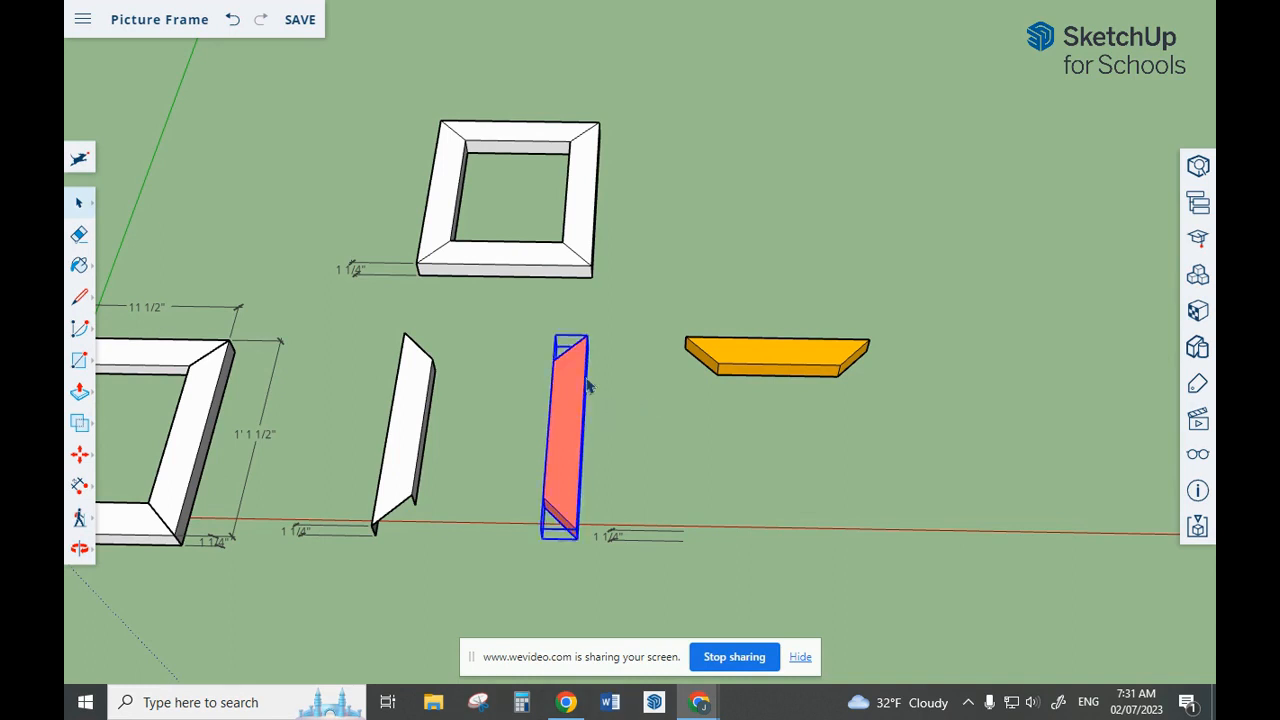
pyautogui.press('m')
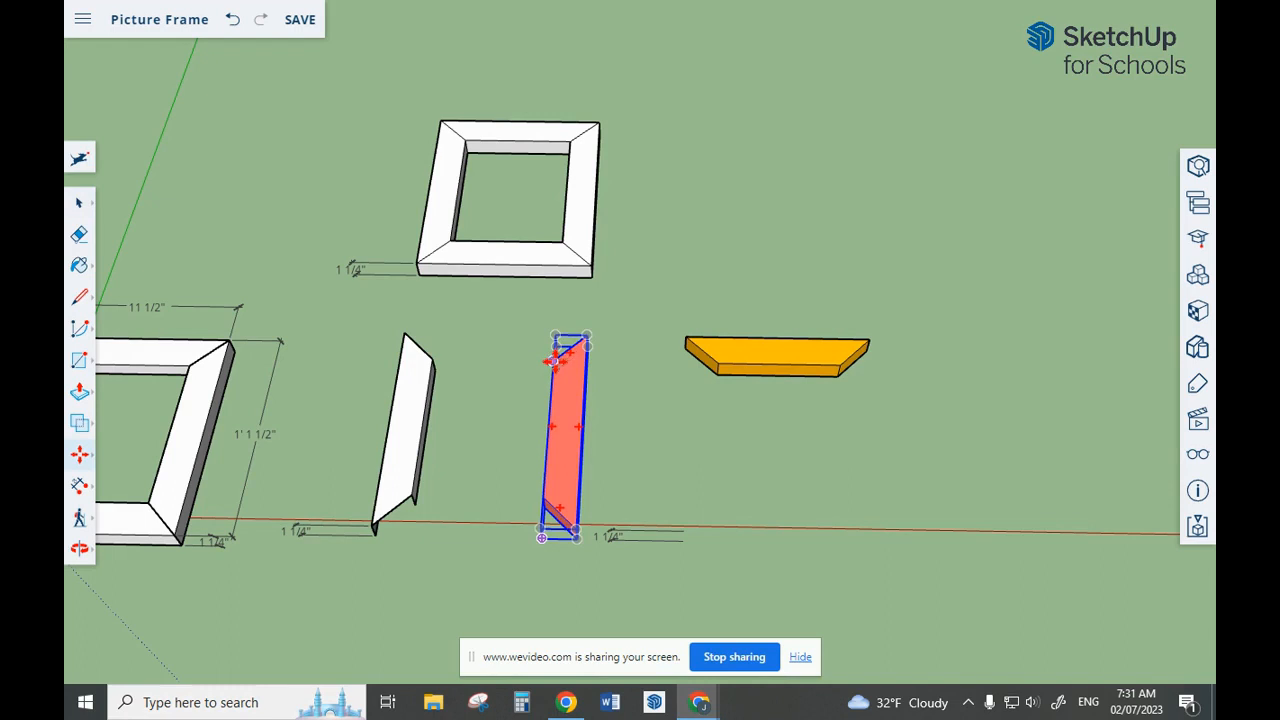
pyautogui.click(552, 362)
pyautogui.moveTo(790, 376); pyautogui.dragTo(845, 372)
pyautogui.click(845, 367)
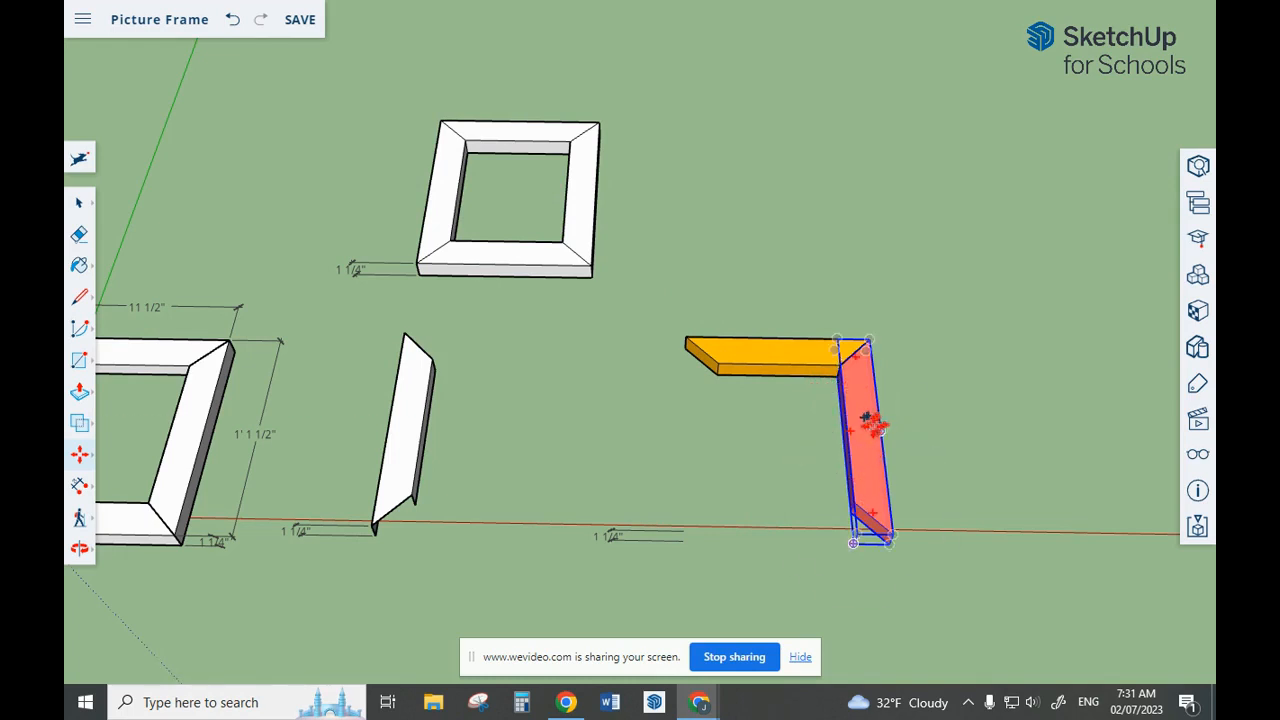
# - Copy the attached Side Piece to beyond the left end of the Top Piece and rotate the copy half a turn in plan
pyautogui.click(857, 410)
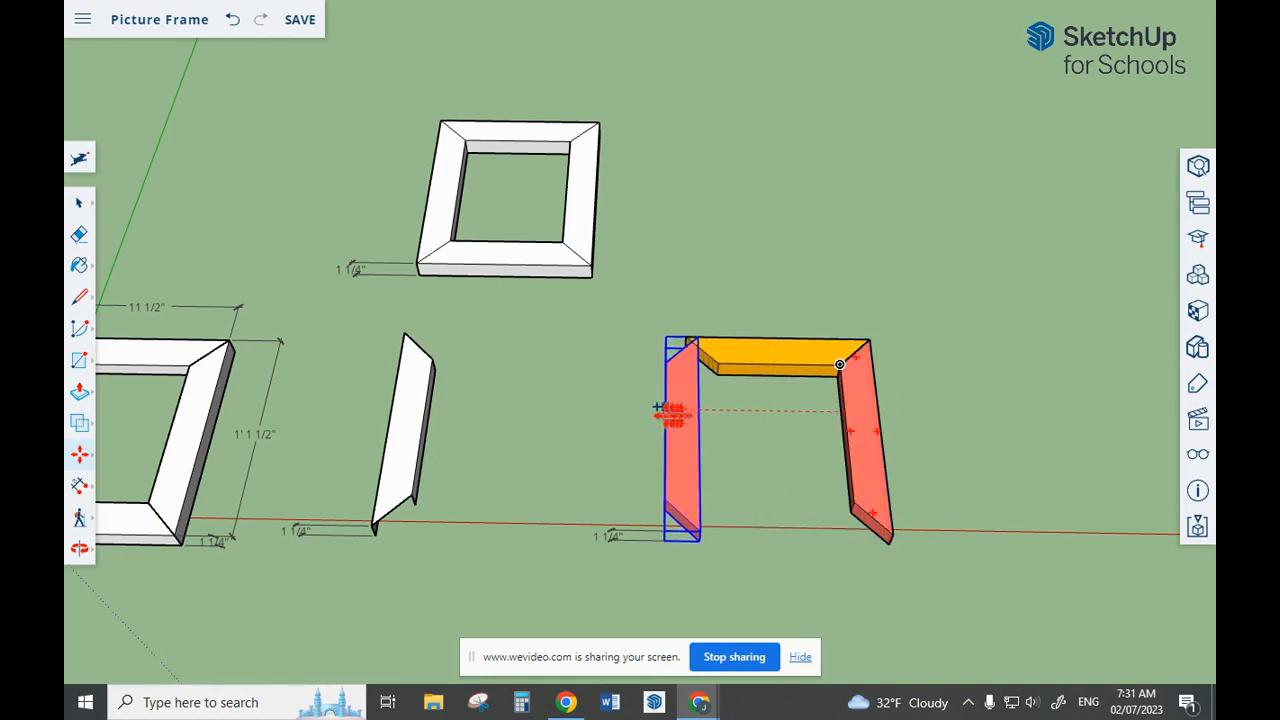
pyautogui.click(636, 411)
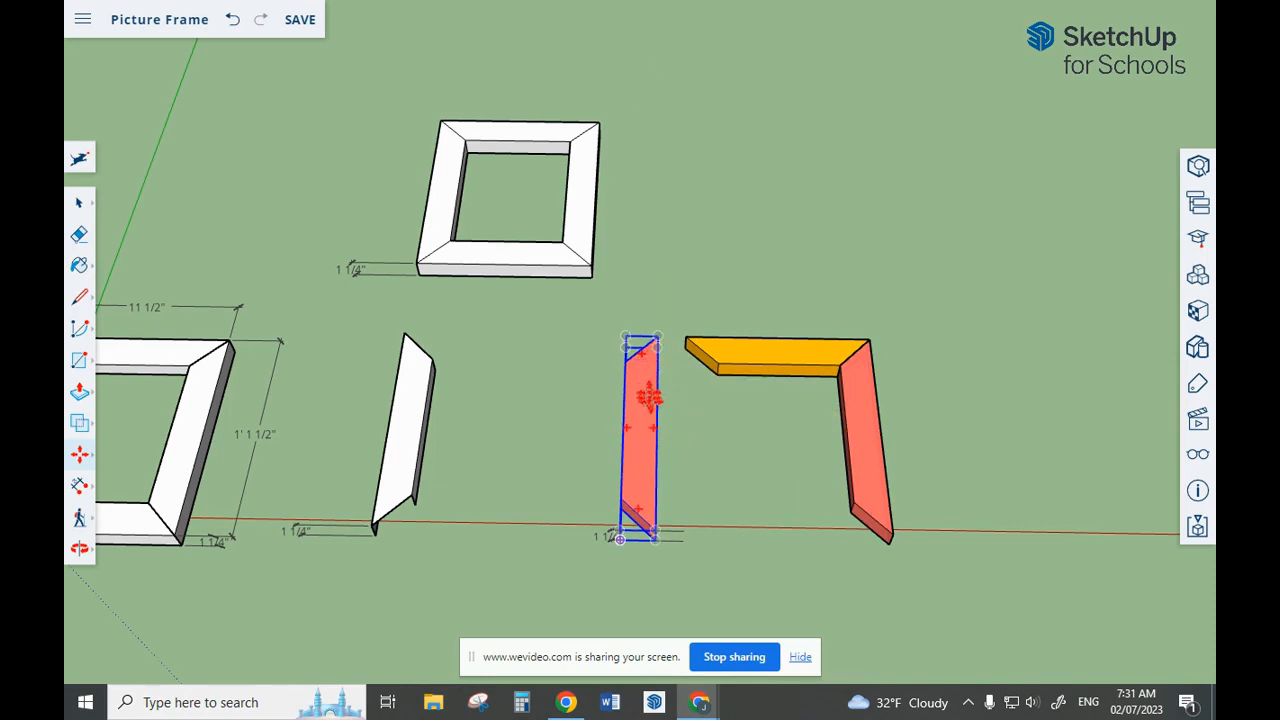
pyautogui.press('q')
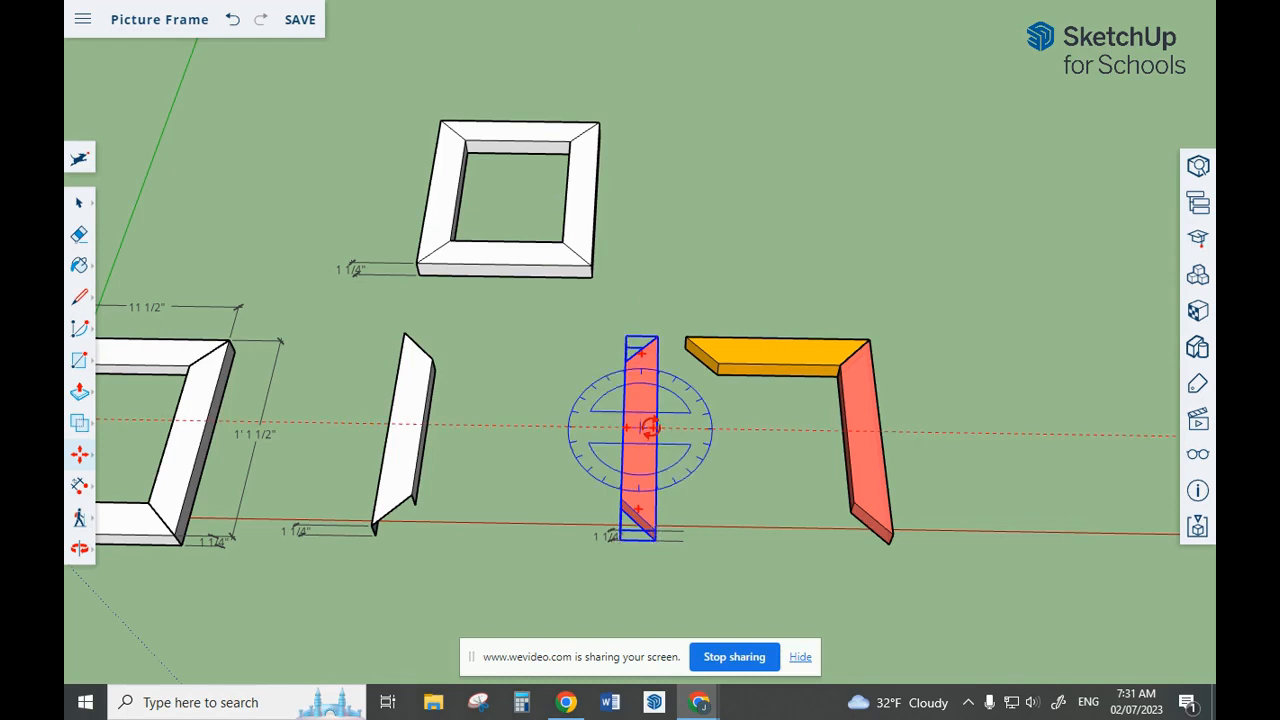
pyautogui.click(652, 427)
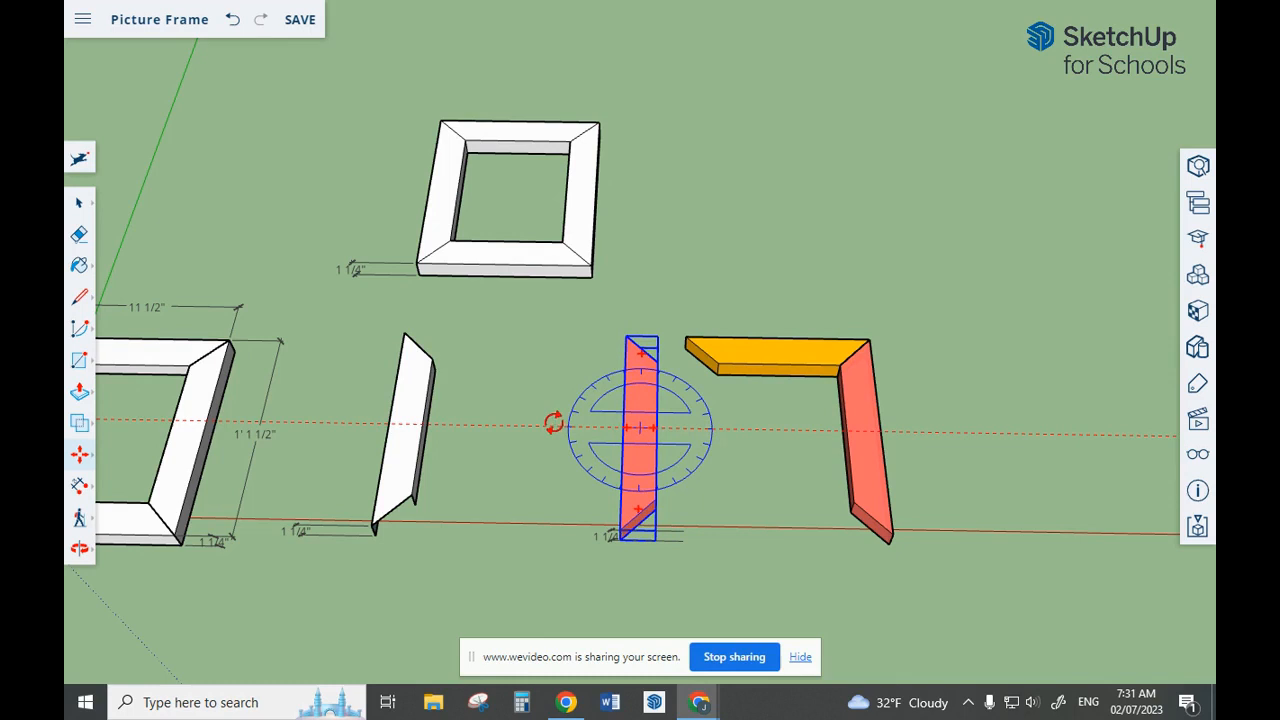
pyautogui.click(549, 423)
# - Move the rotated Side Piece copy by its inner mitre corner onto the inner corner at the left end of the Top Piece
pyautogui.moveTo(549, 423); pyautogui.dragTo(744, 403, button='middle')
pyautogui.press('F11')
pyautogui.press('F11')
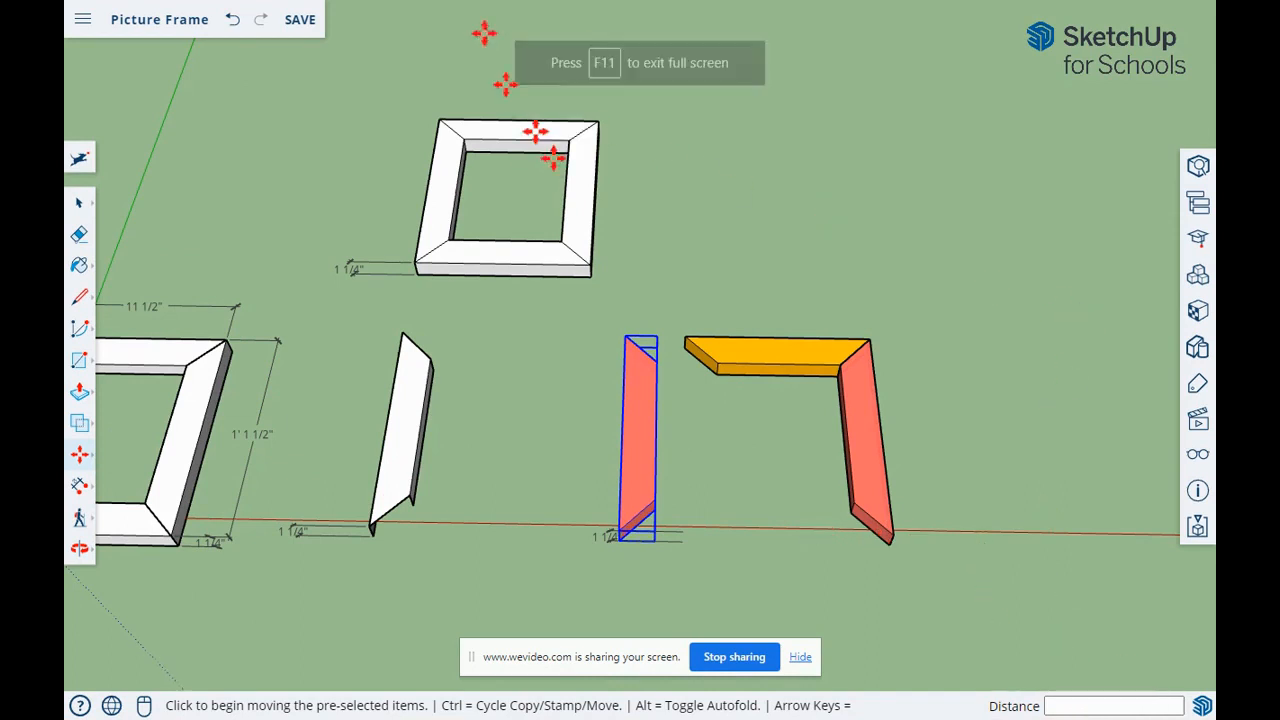
pyautogui.click(650, 358)
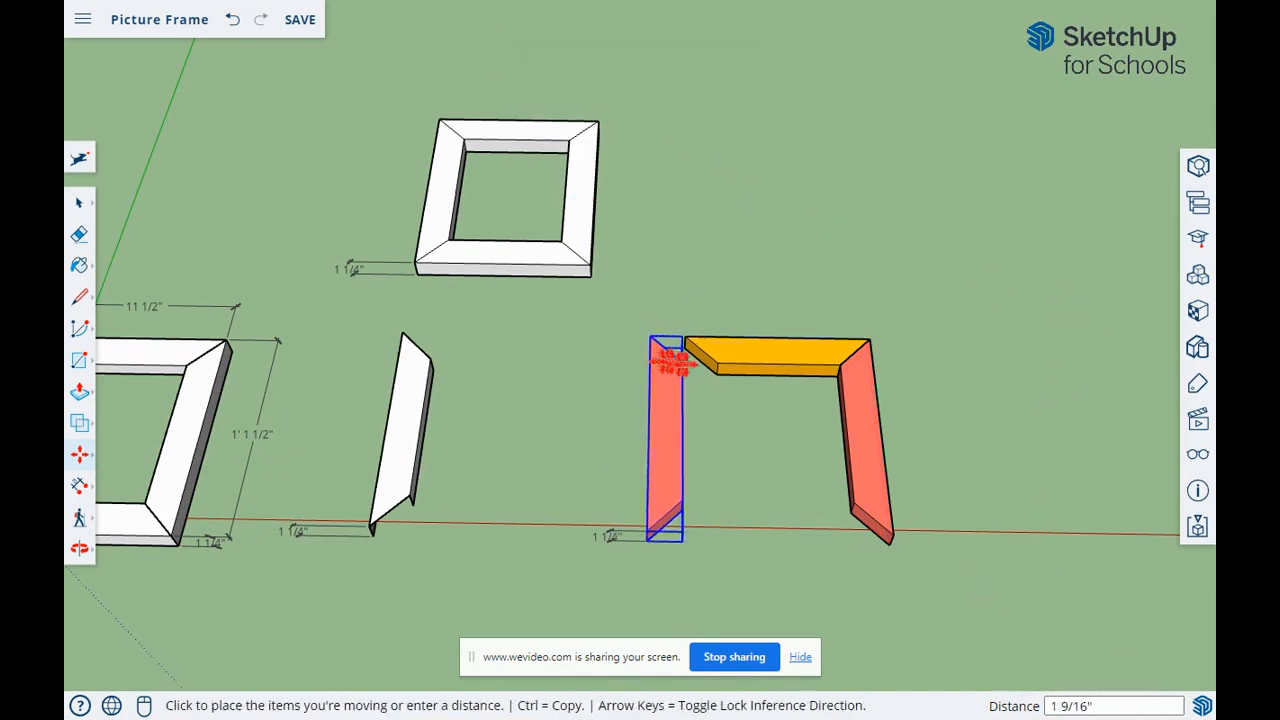
pyautogui.click(717, 362)
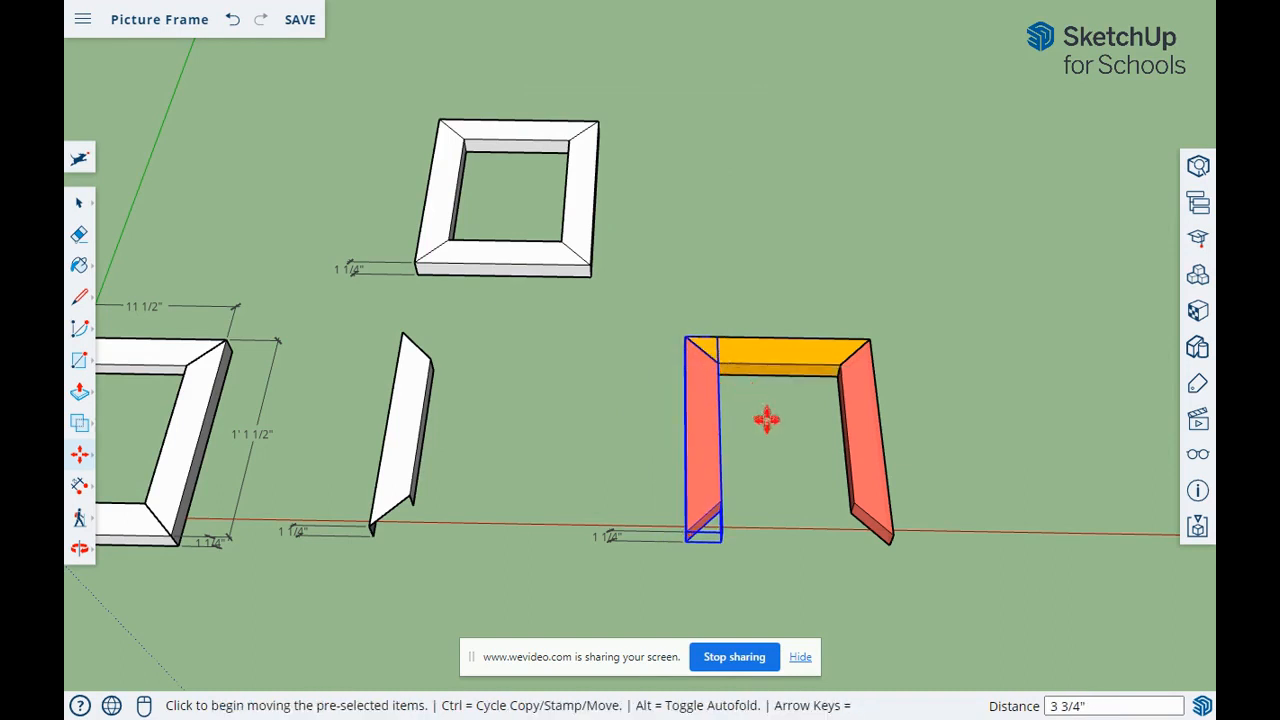
pyautogui.click(79, 203)
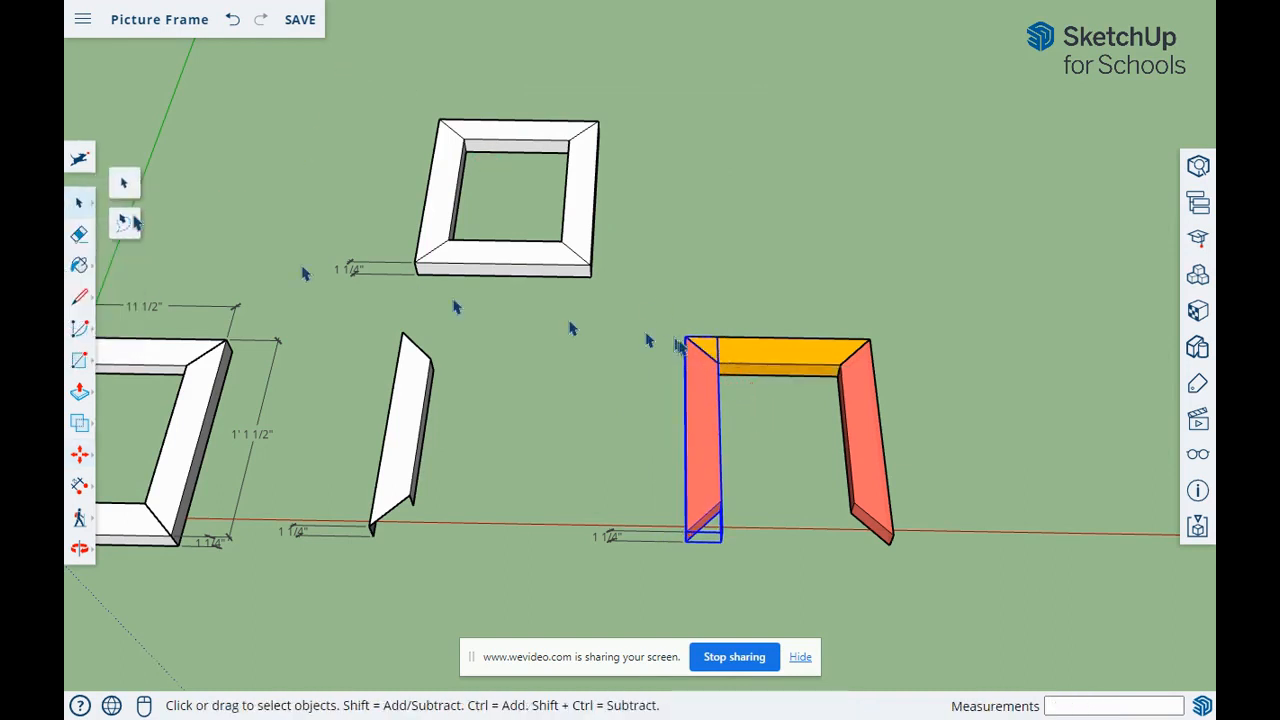
# - Copy the orange Top Piece 1' 2" along the green axis to just beyond the open ends of the Side Pieces
pyautogui.click(797, 364)
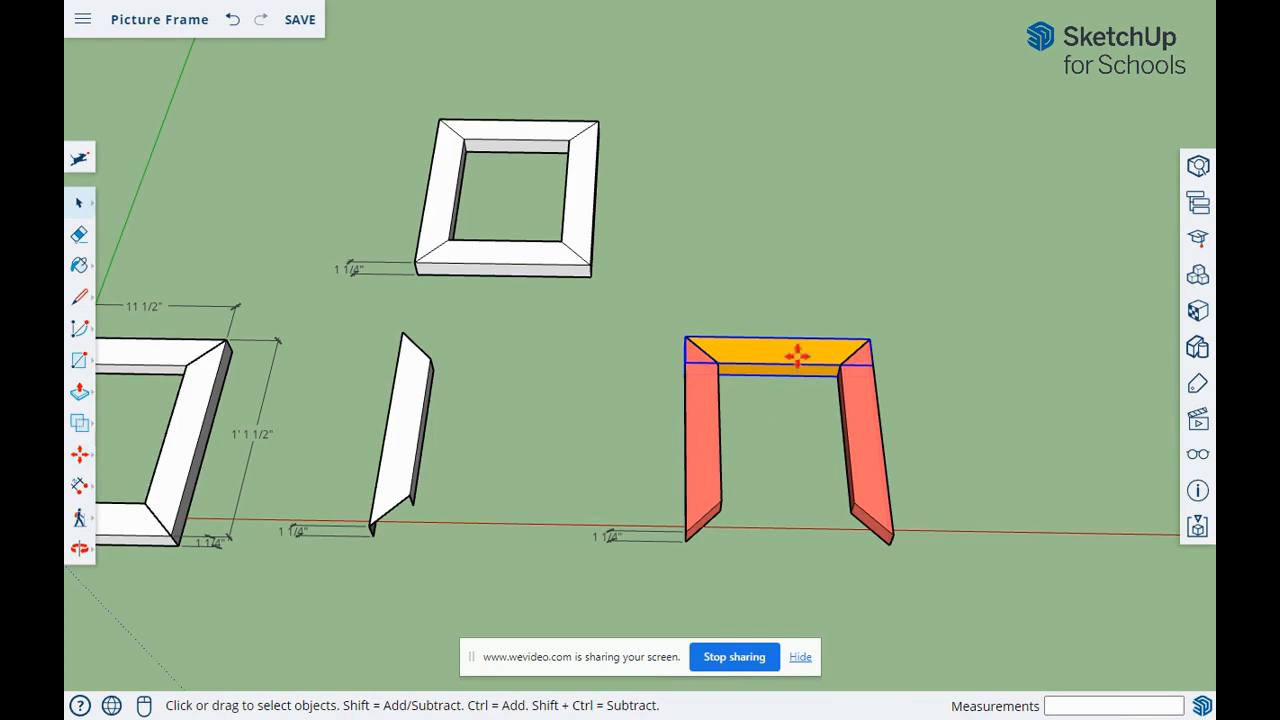
pyautogui.press('m')
pyautogui.press('ctrl')
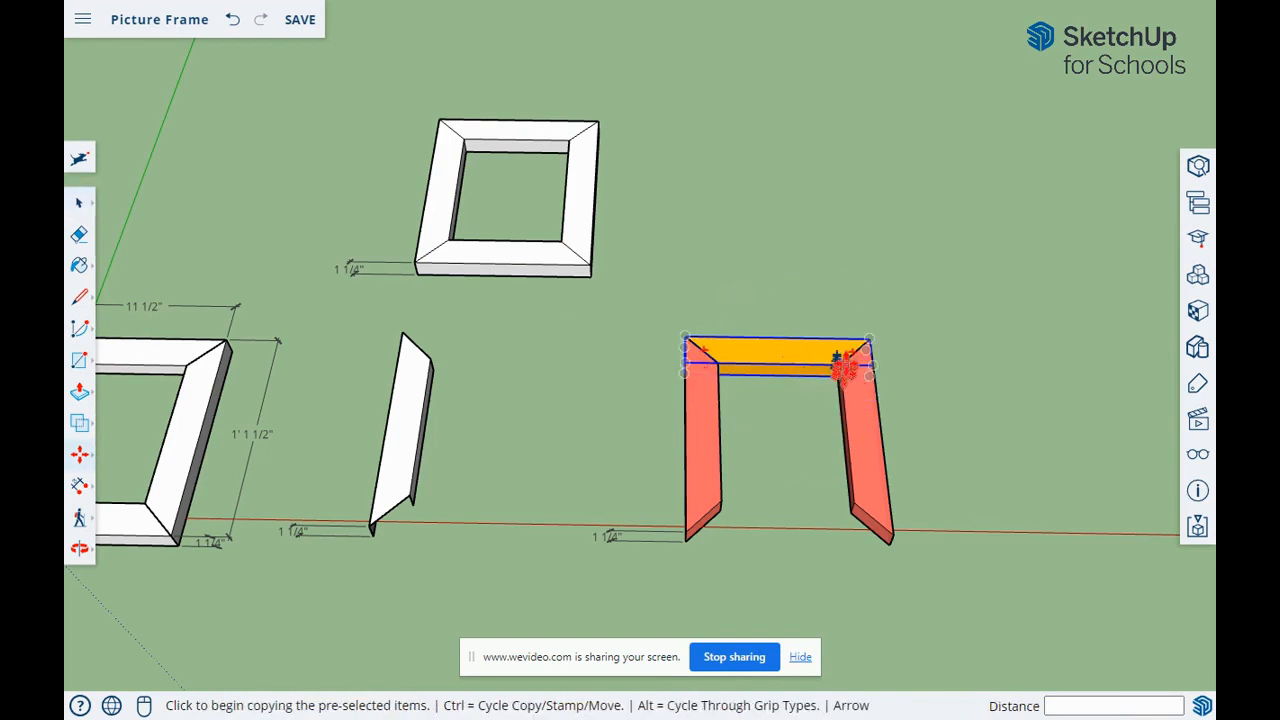
pyautogui.click(778, 363)
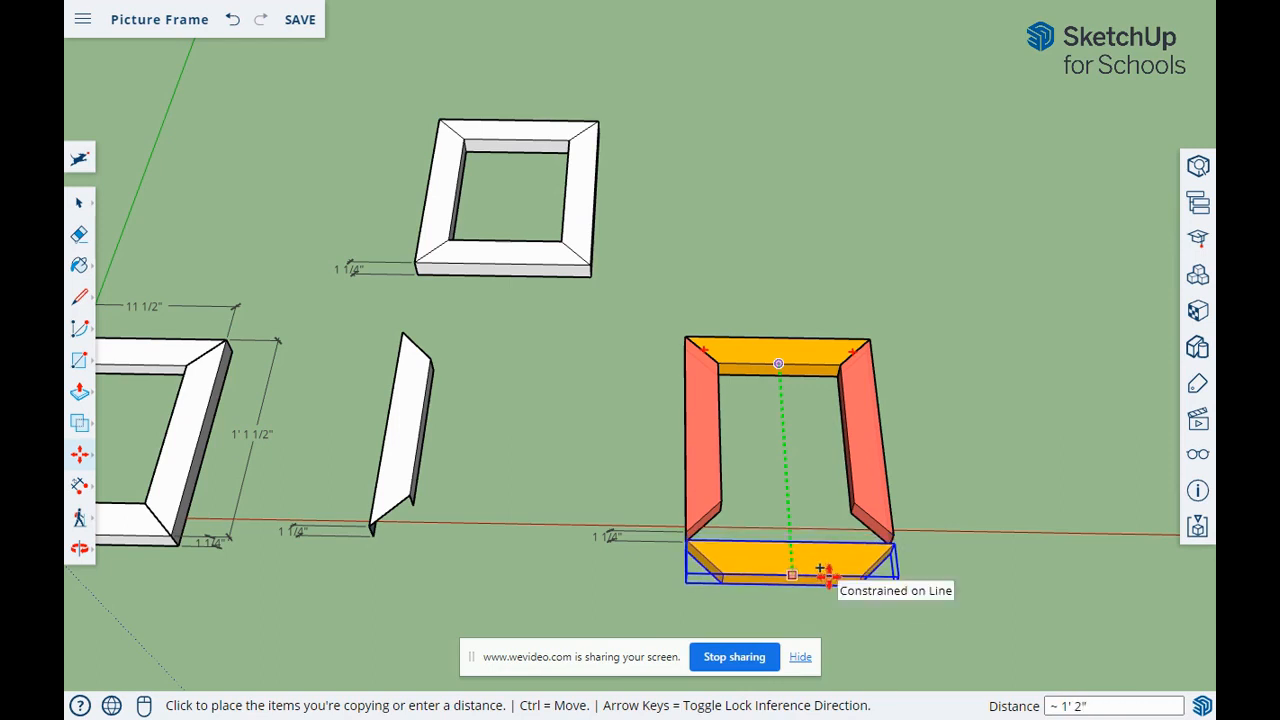
pyautogui.click(826, 574)
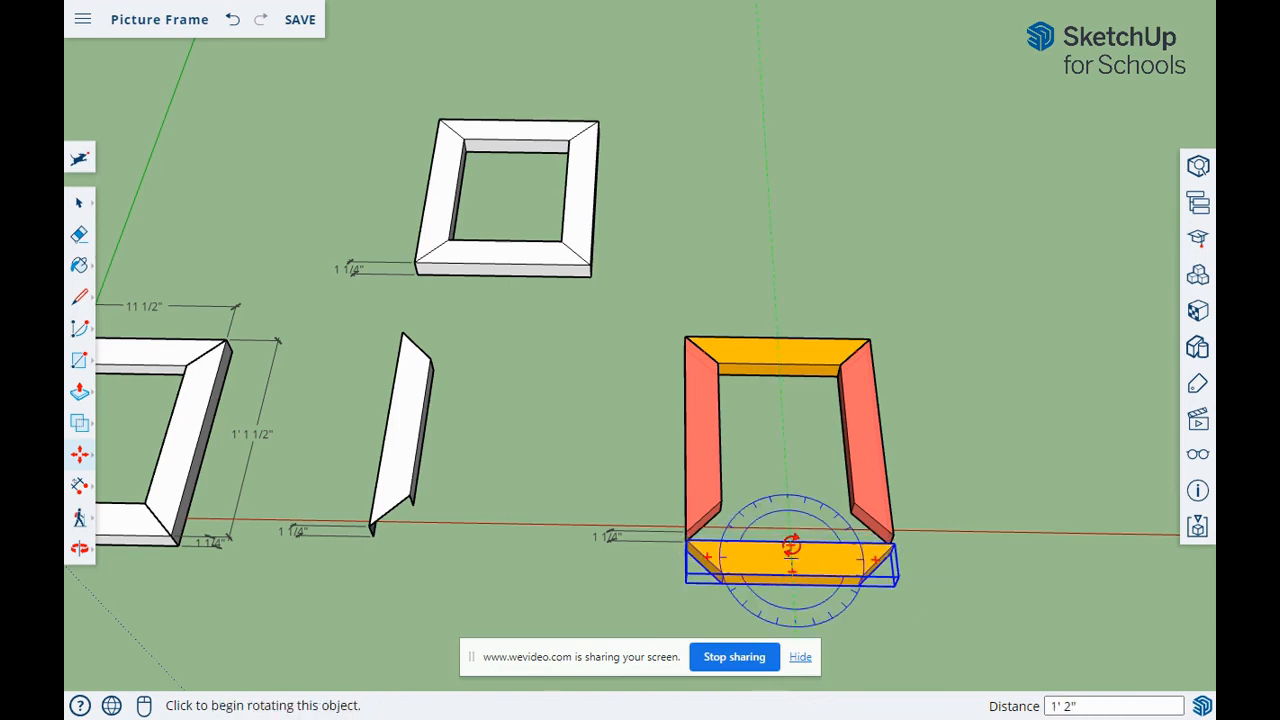
# - Rotate the Top Piece copy half a turn in plan and move its inner mitre corner onto the left Side Piece's inner corner
pyautogui.click(790, 545)
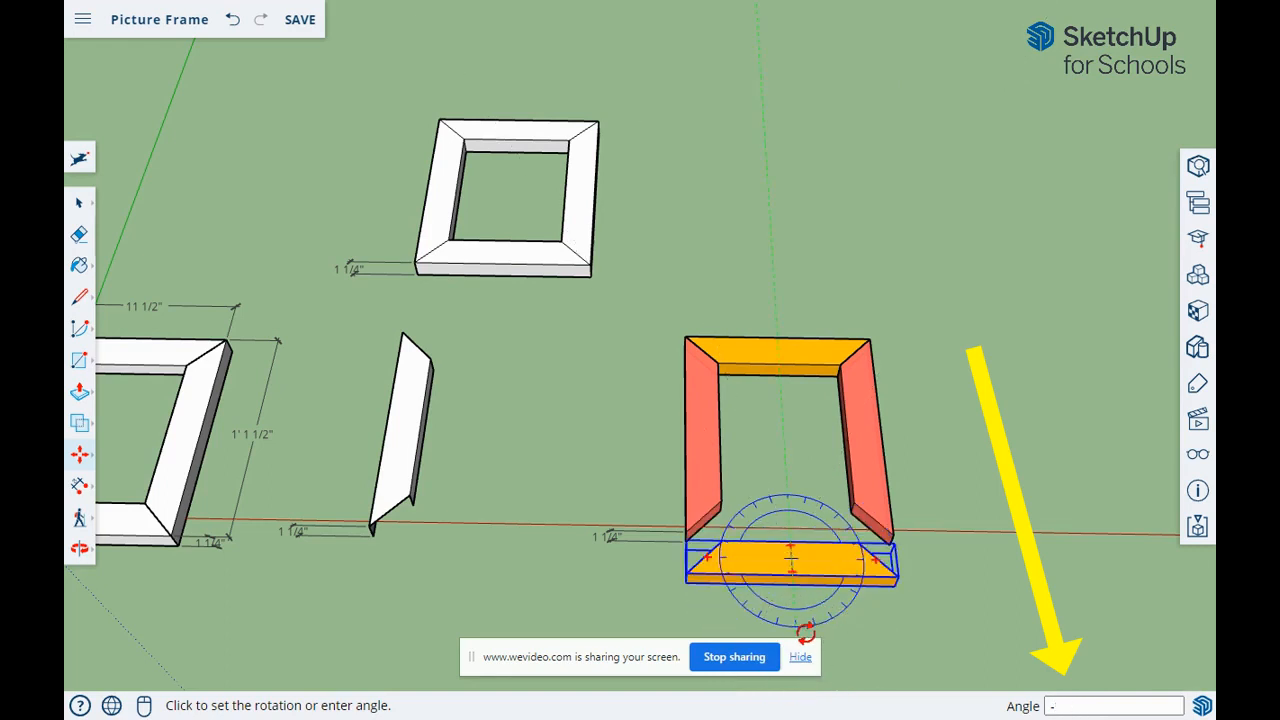
pyautogui.click(805, 632)
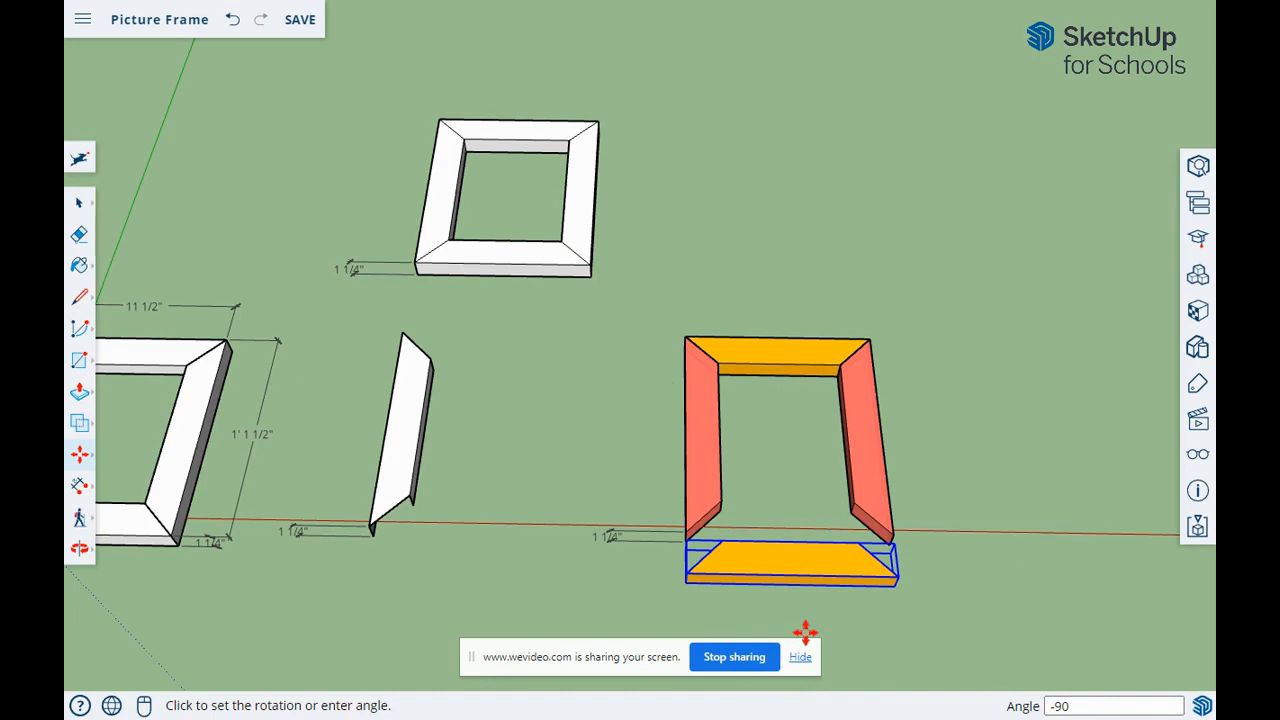
pyautogui.click(722, 540)
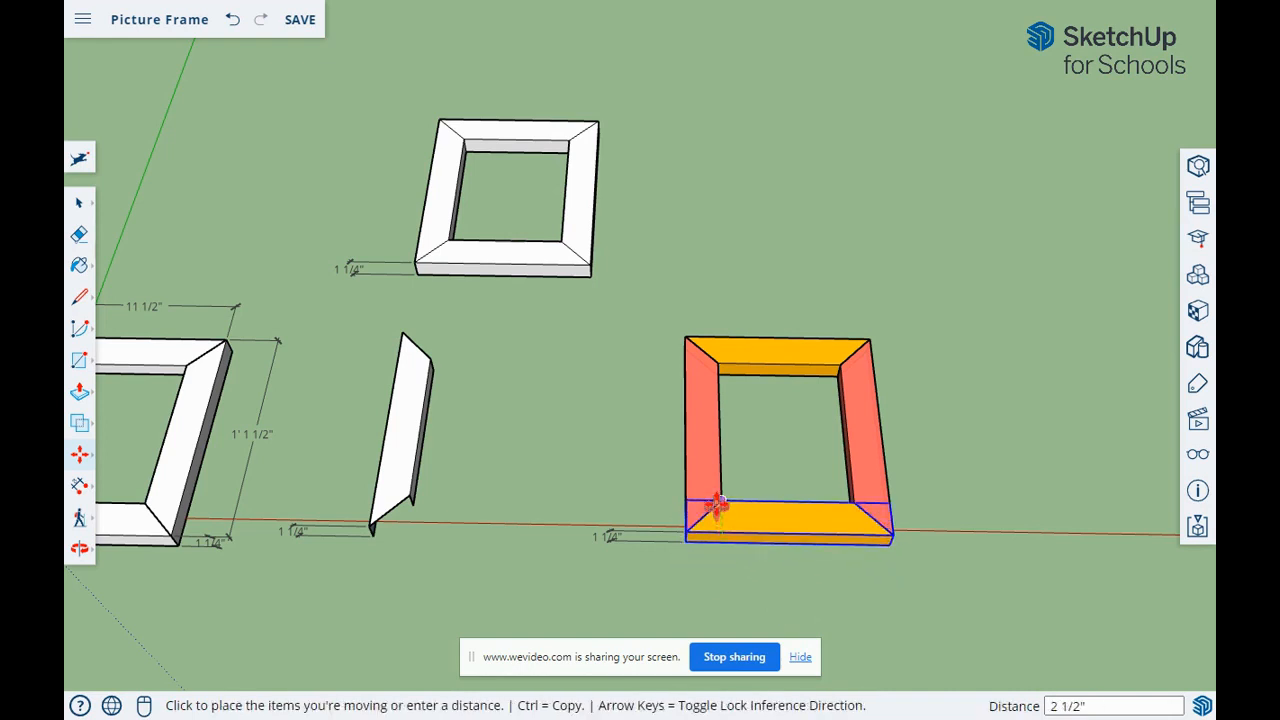
pyautogui.click(716, 507)
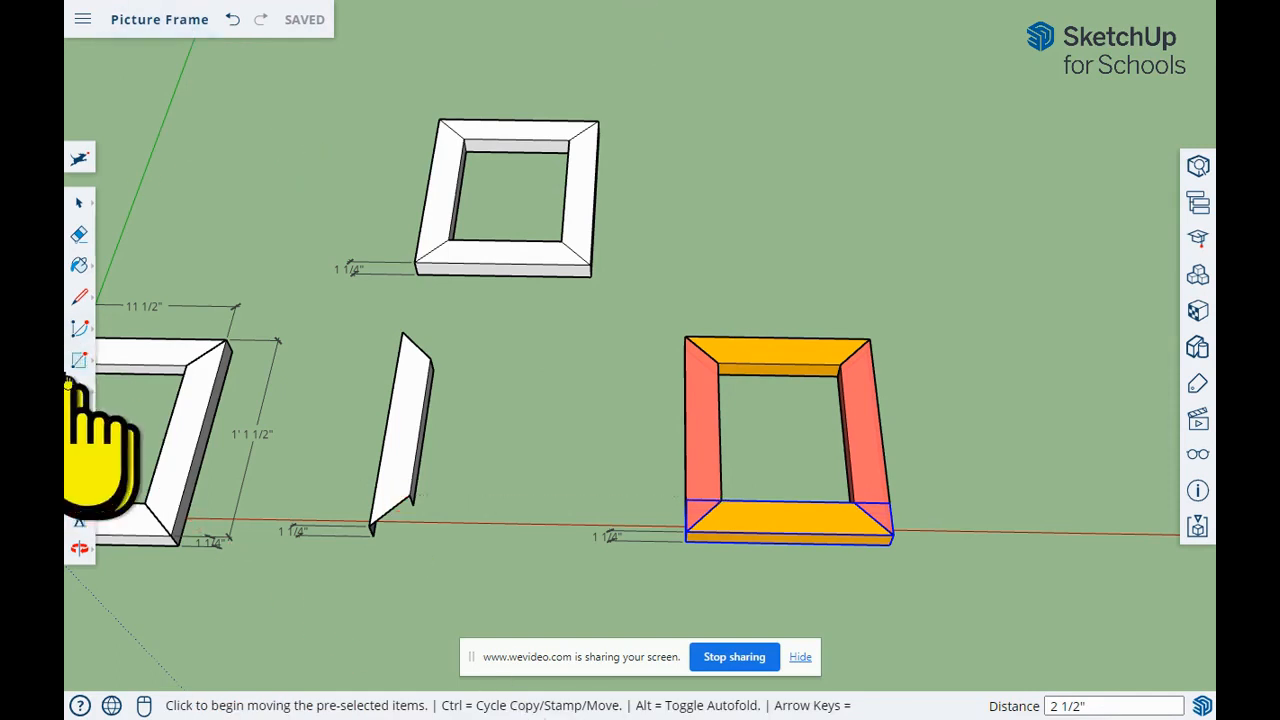
# - Try pulling the upper face of the lower orange rail up 3" inside its component and undo the pull
pyautogui.click(79, 202)
pyautogui.click(123, 186)
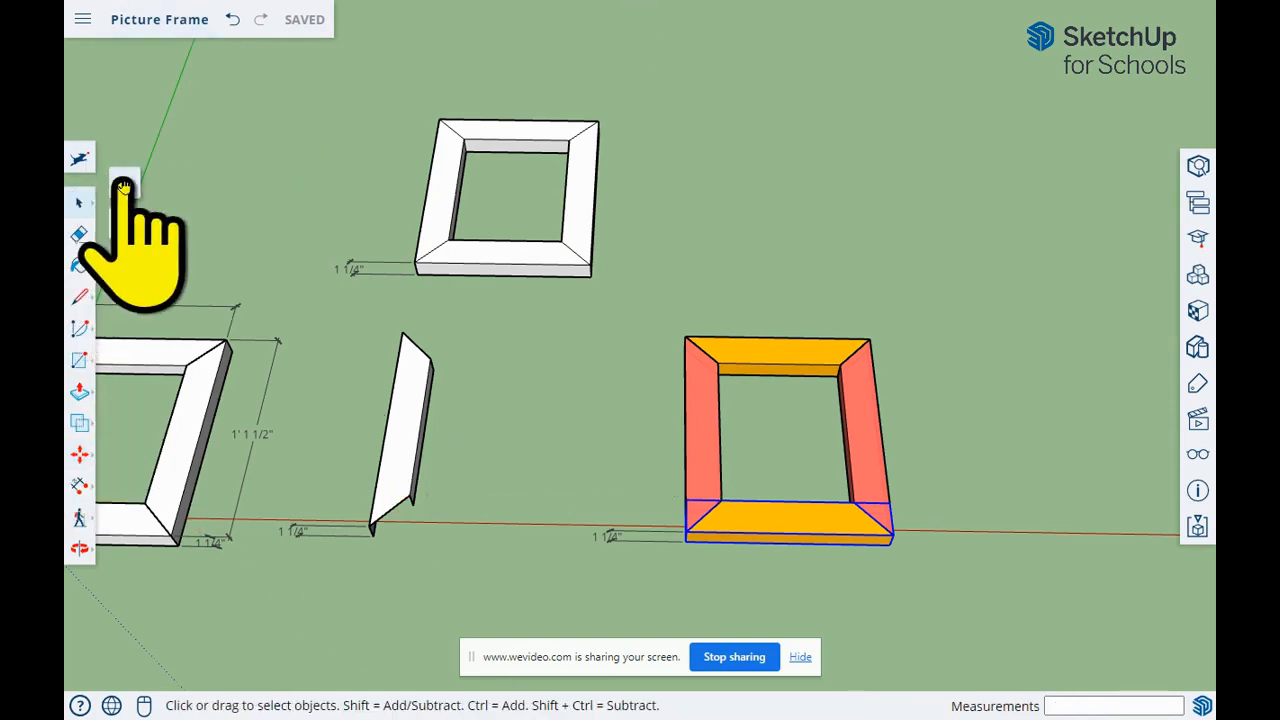
pyautogui.doubleClick(797, 528)
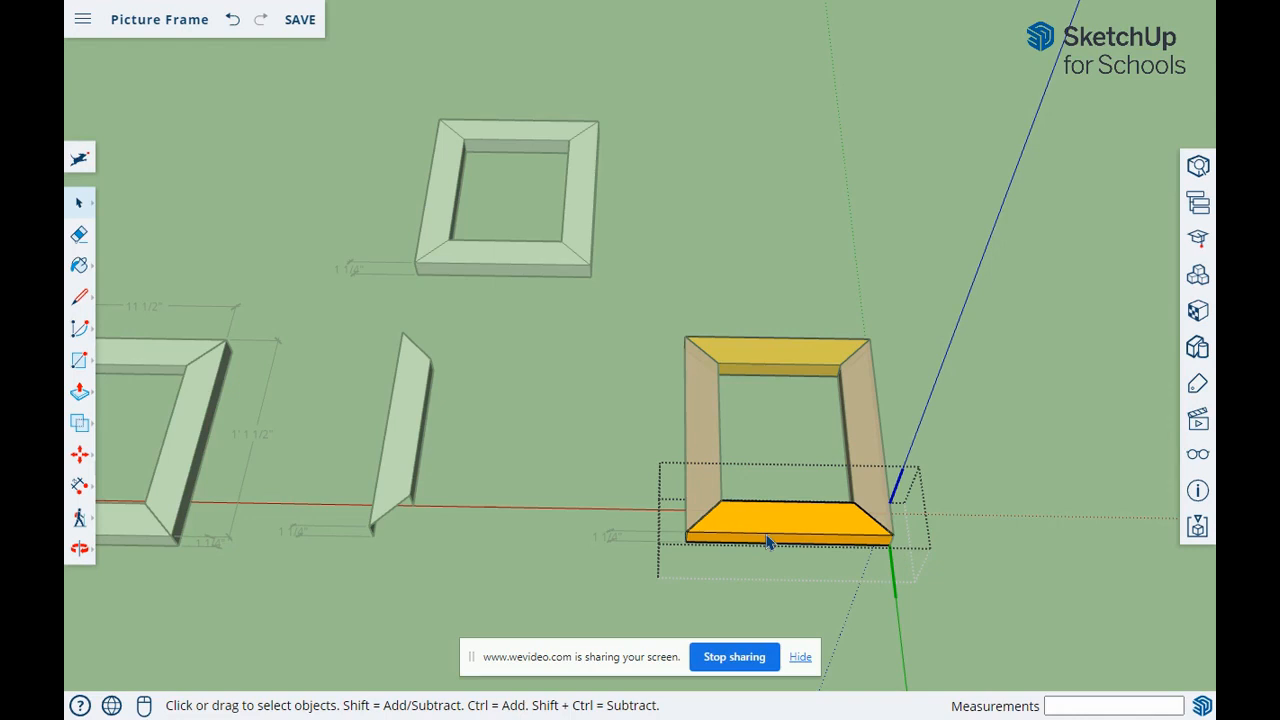
pyautogui.press('p')
pyautogui.click(752, 540)
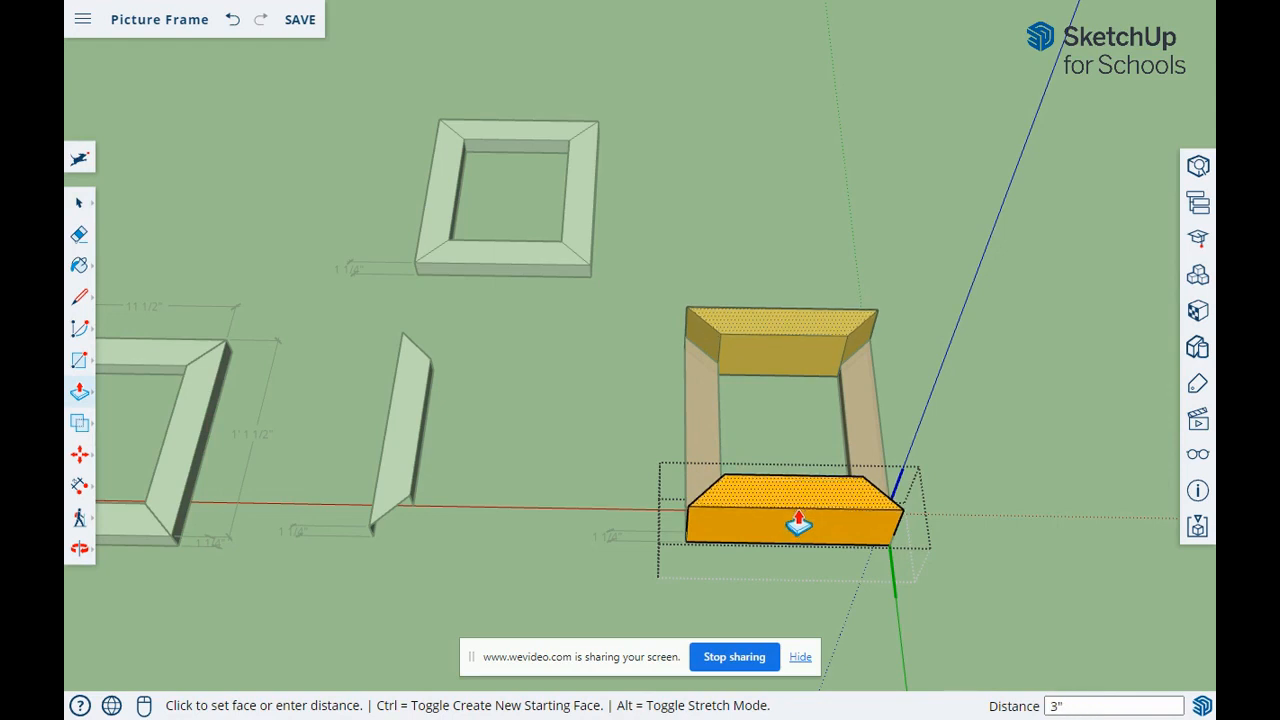
pyautogui.click(805, 523)
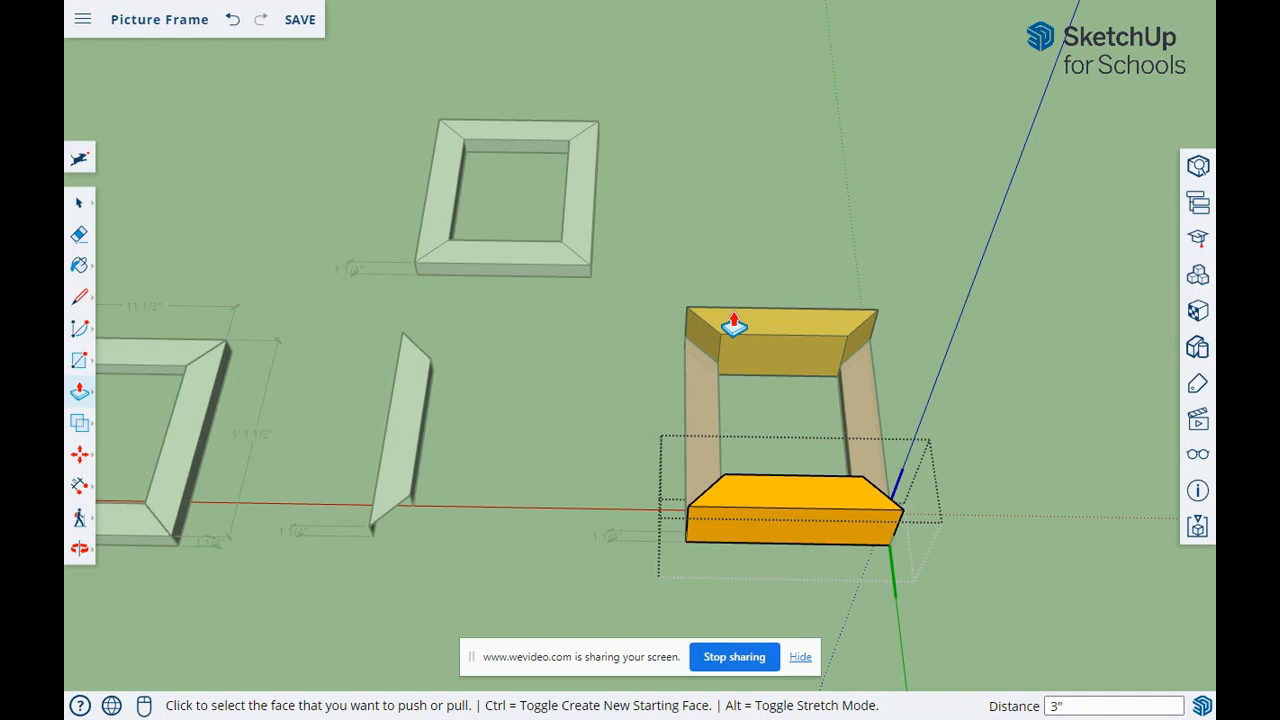
pyautogui.hotkey('ctrl', 'z')
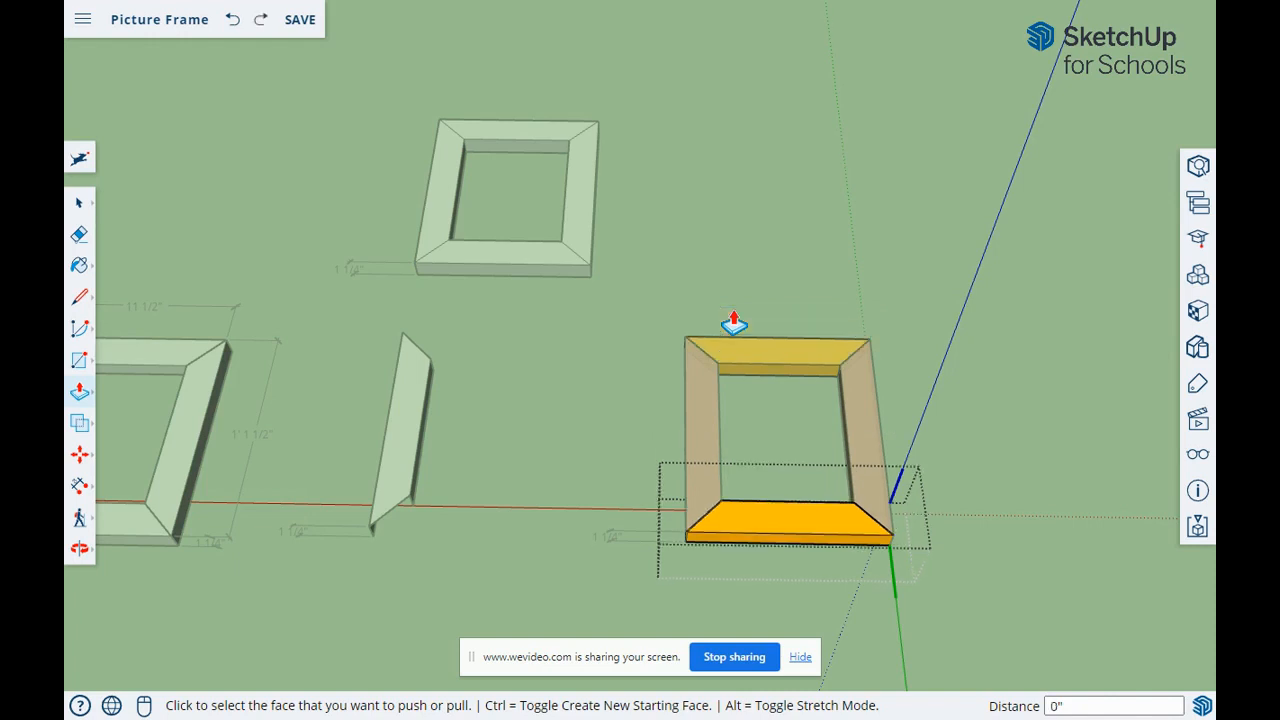
pyautogui.click(79, 202)
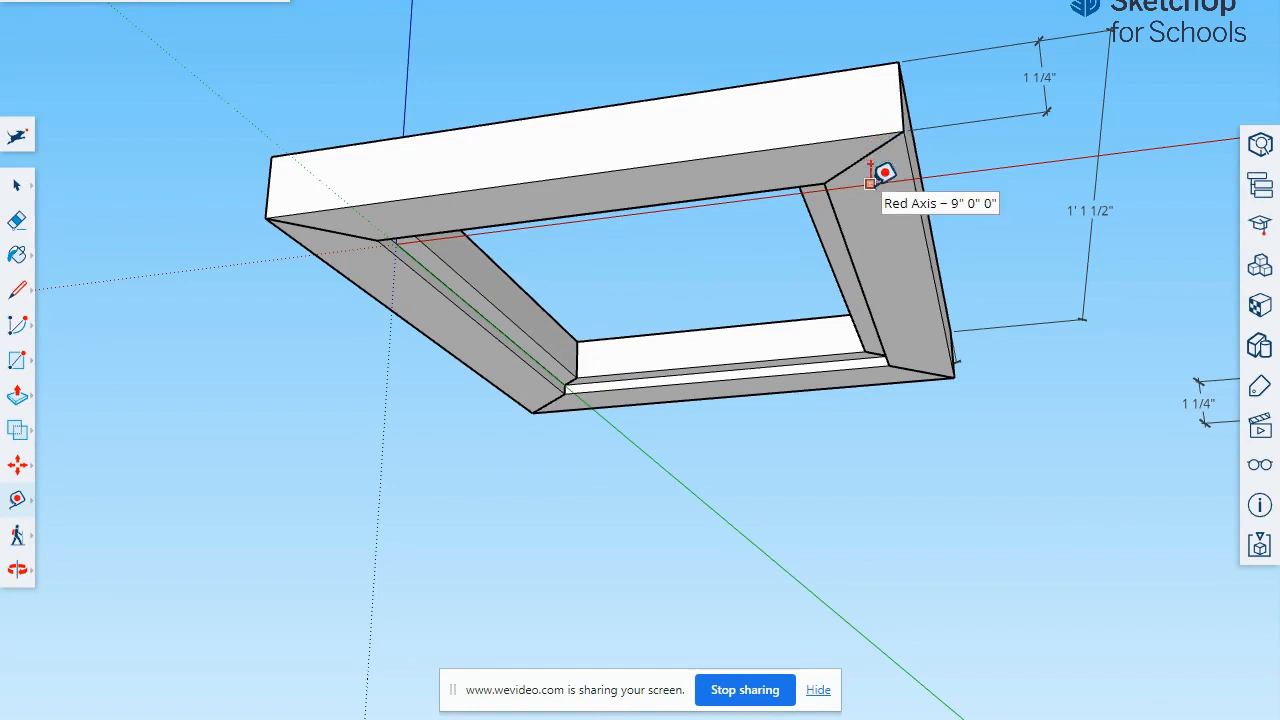
# - Open an orange Top Piece component for editing from the underside of the coloured frame
pyautogui.press('h')
pyautogui.moveTo(1068, 241); pyautogui.dragTo(198, 216)
pyautogui.moveTo(1146, 194); pyautogui.dragTo(149, 178)
pyautogui.moveTo(966, 100); pyautogui.dragTo(938, 272)
pyautogui.moveTo(938, 272); pyautogui.dragTo(891, 171, button='middle')
pyautogui.moveTo(800, 71); pyautogui.dragTo(922, 347, button='middle')
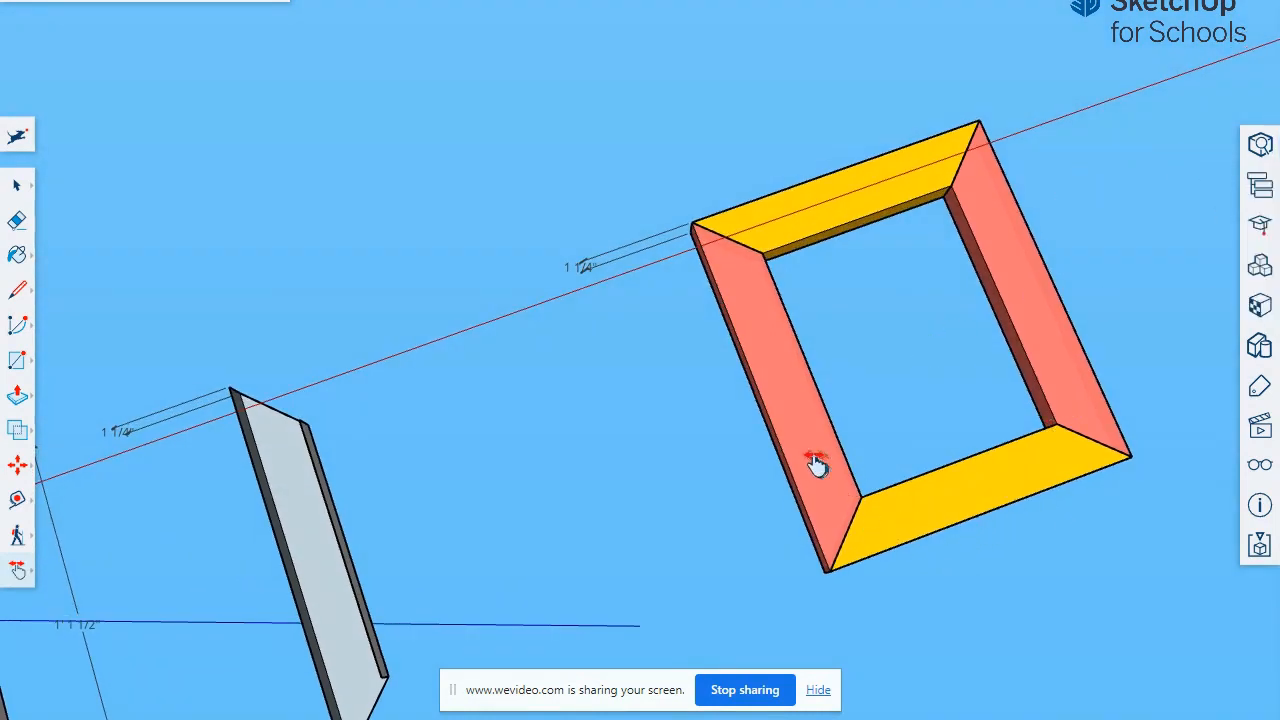
pyautogui.press('space')
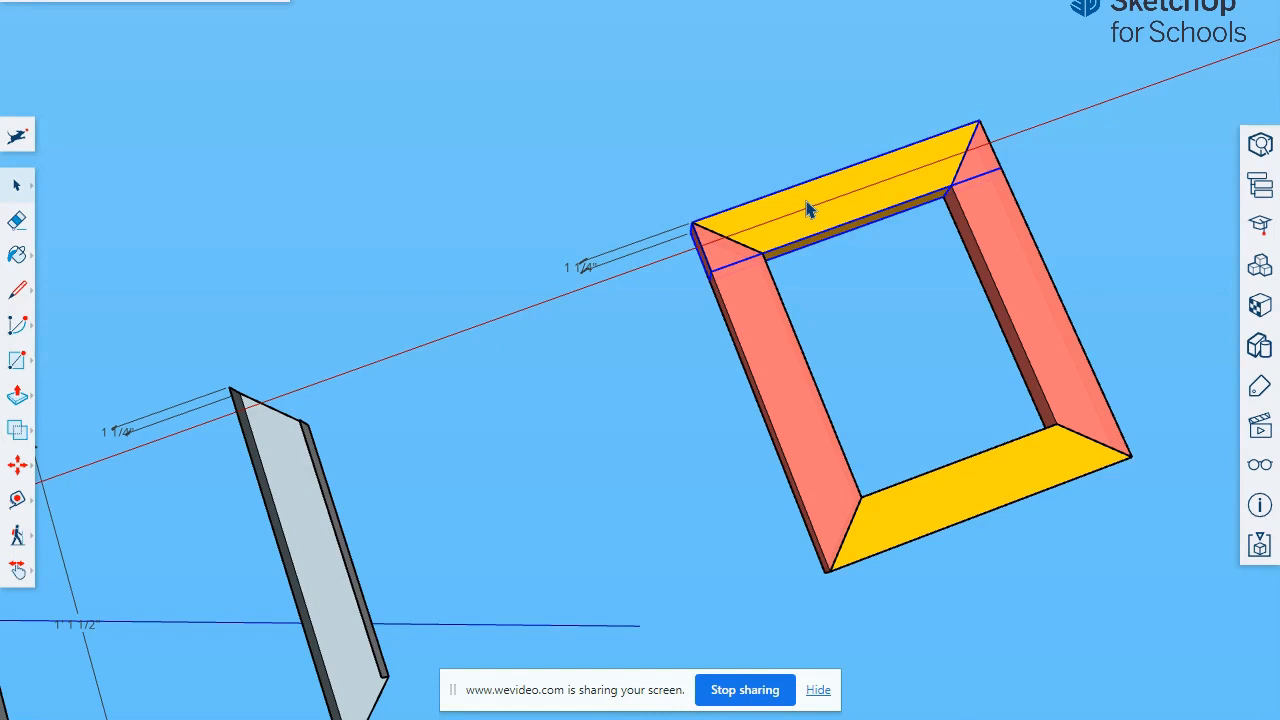
pyautogui.rightClick(834, 232)
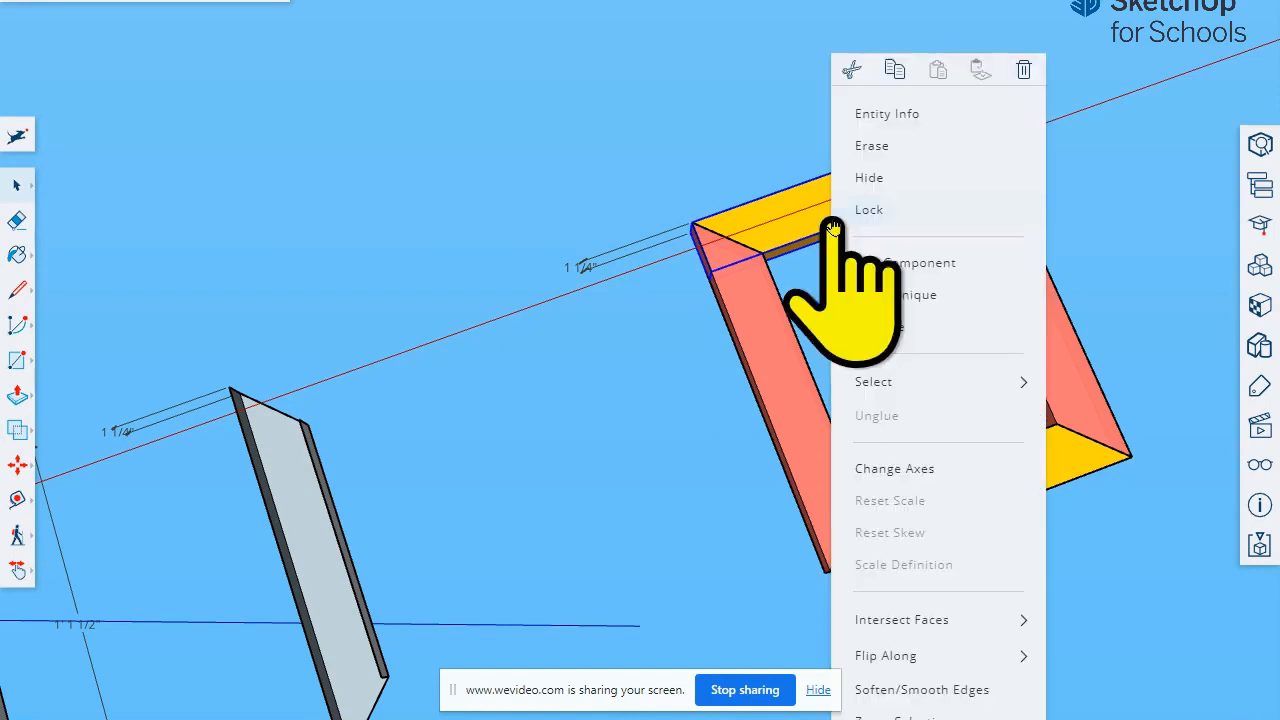
pyautogui.click(905, 263)
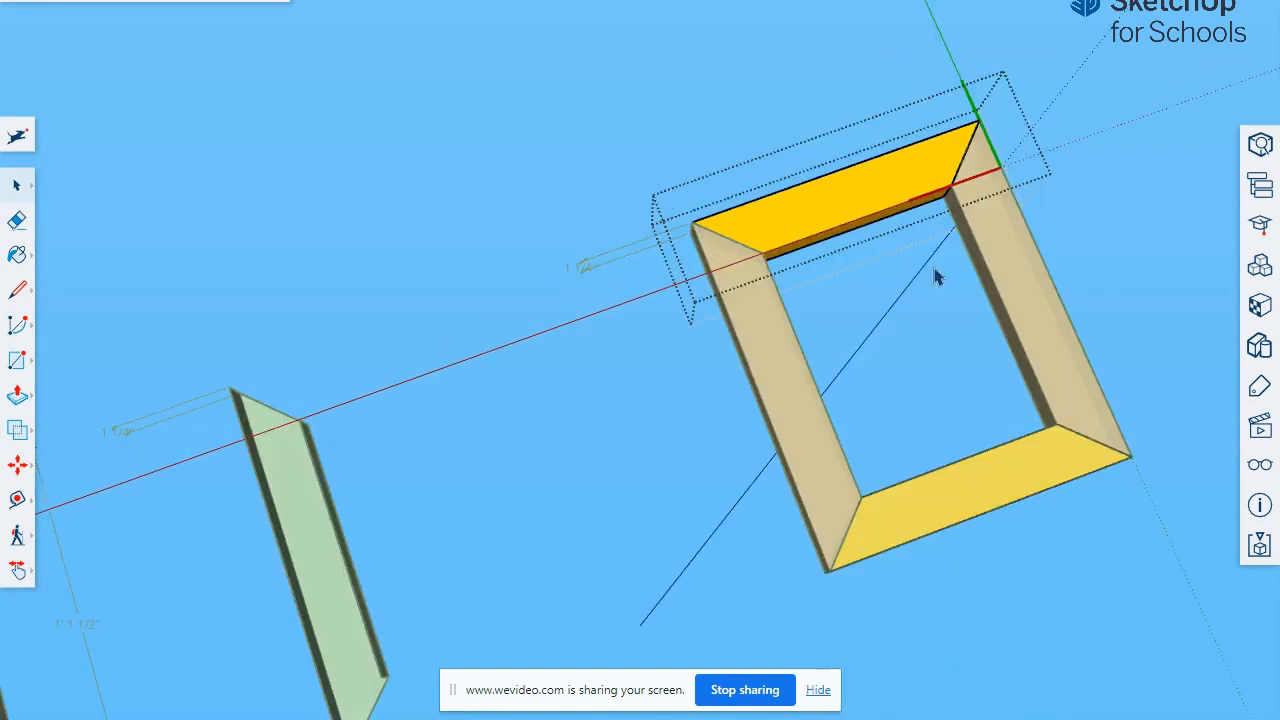
pyautogui.click(505, 465)
pyautogui.click(881, 202)
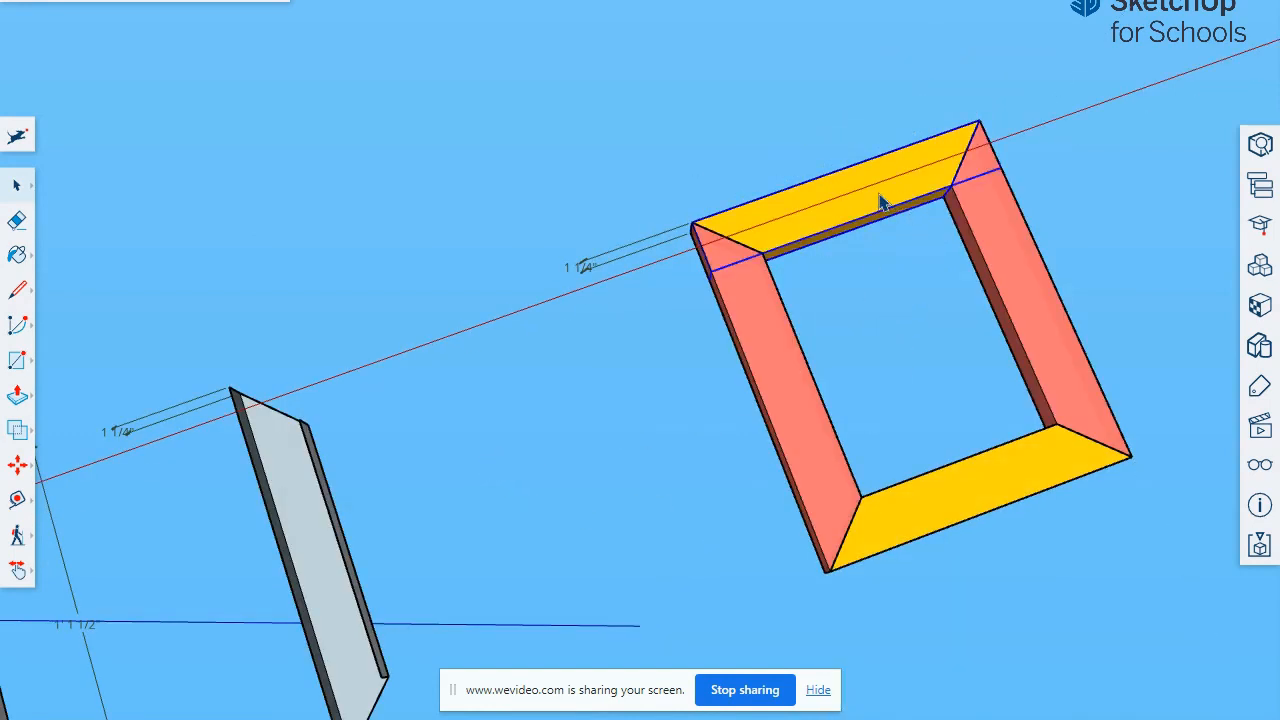
pyautogui.doubleClick(880, 200)
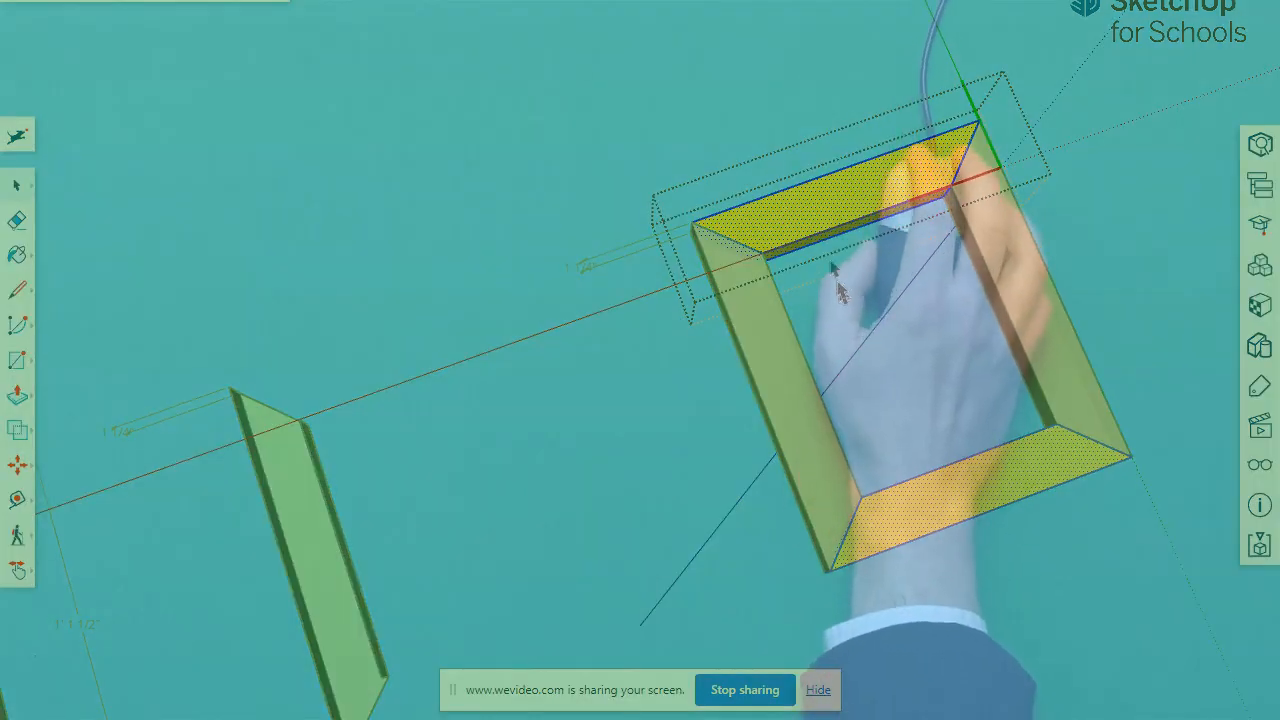
# - Place a guide parallel to the inner edge of the orange rail's back face and draw a line along it between the mitres
pyautogui.scroll(4, 843, 294)
pyautogui.click(848, 207)
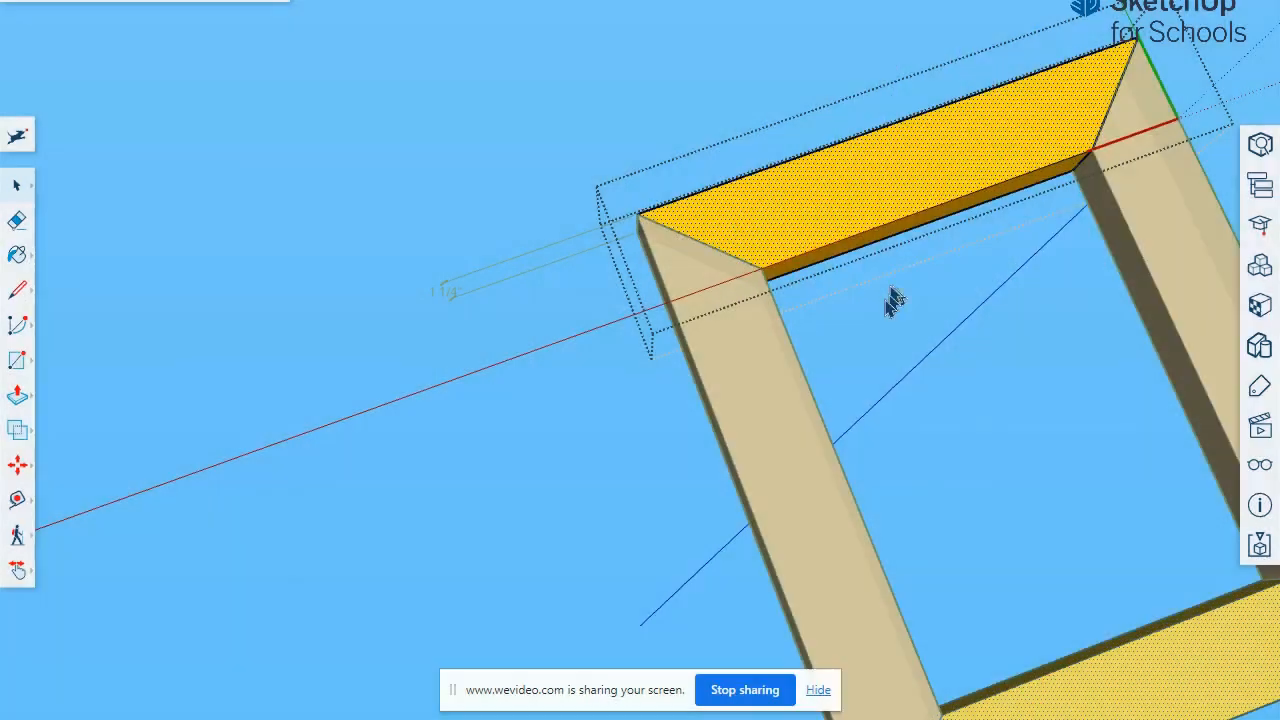
pyautogui.press('t')
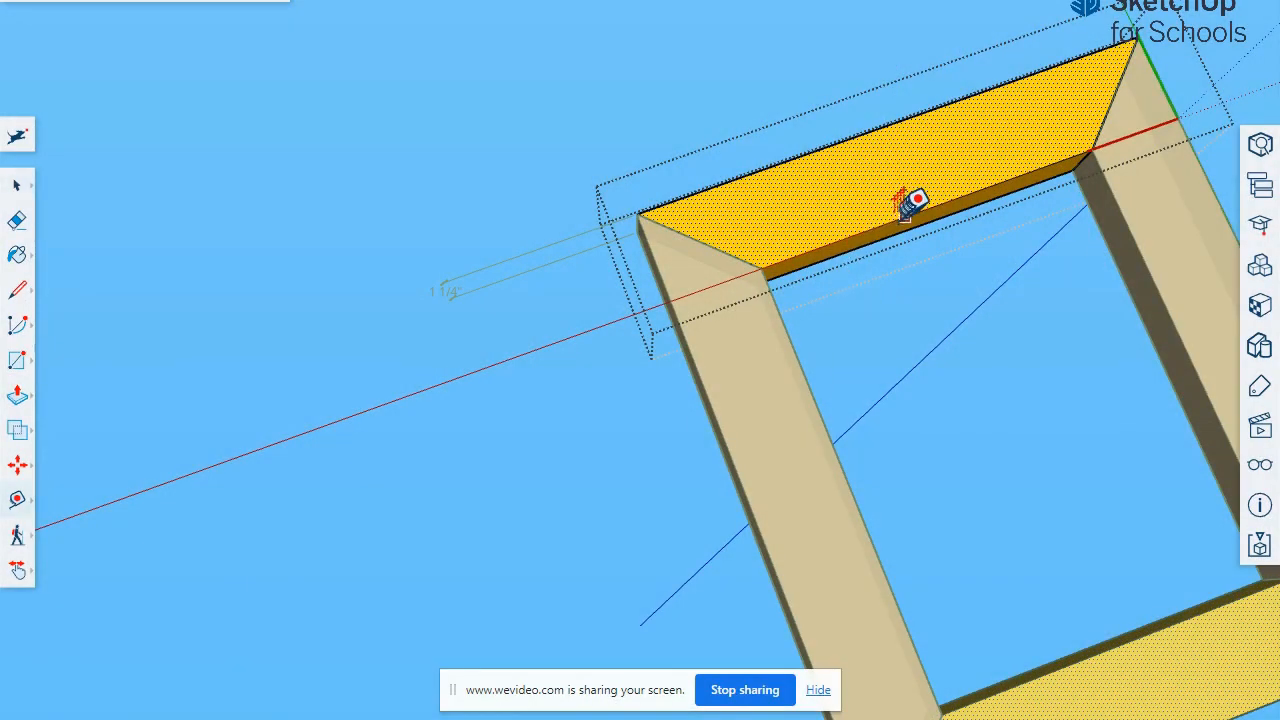
pyautogui.click(904, 214)
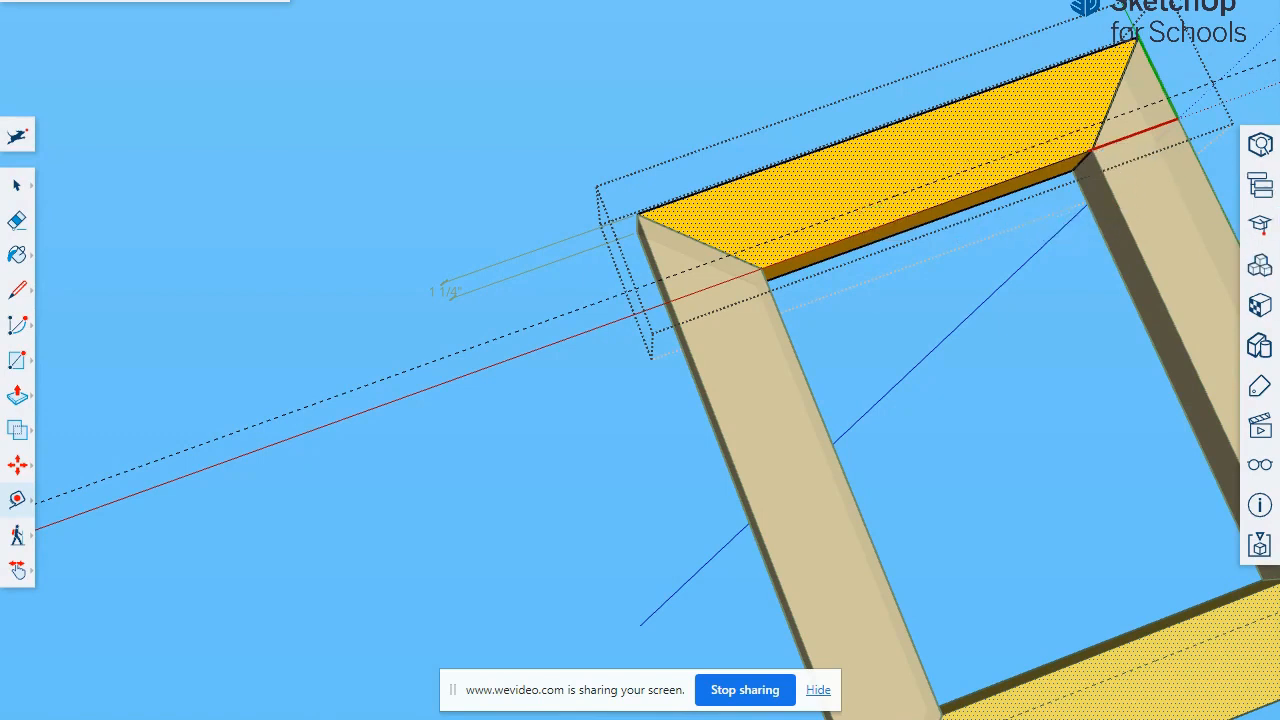
pyautogui.press('l')
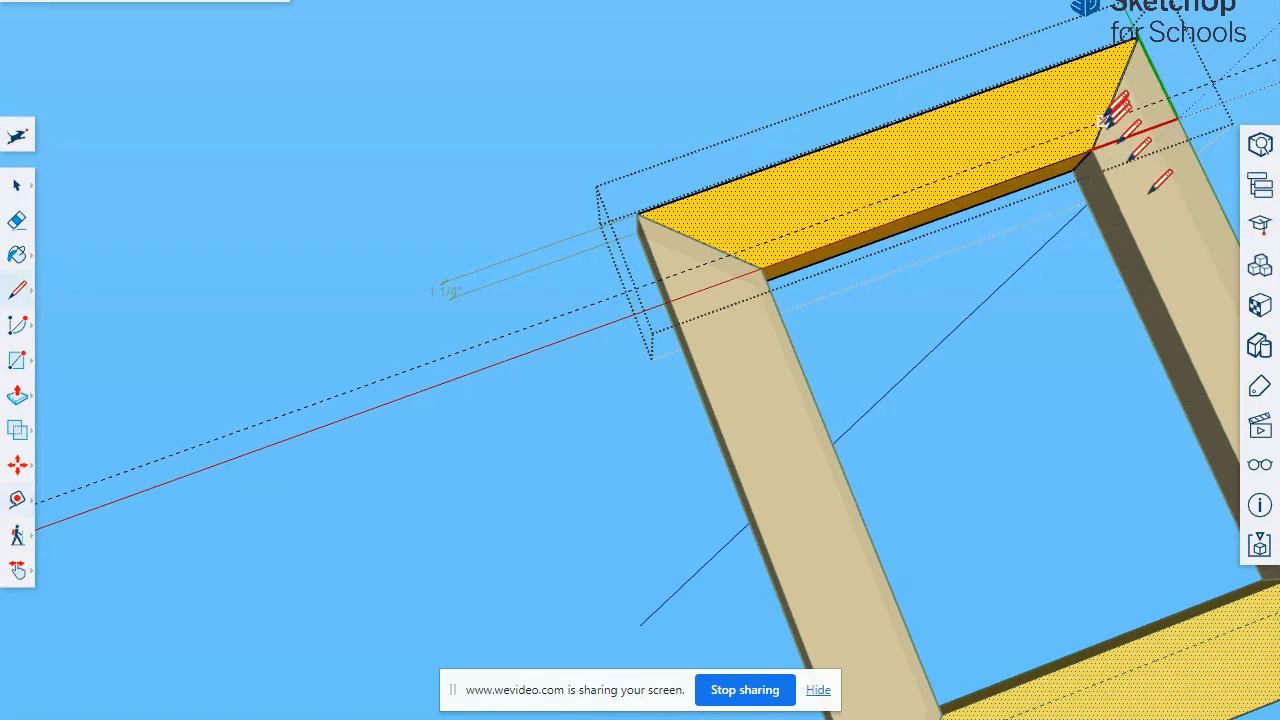
pyautogui.click(1102, 121)
pyautogui.click(718, 247)
# - Push the narrow strip between the new line and the inner edge into the orange rail to form the rabbet
pyautogui.moveTo(829, 249)
pyautogui.mouseDown(button='middle')
pyautogui.moveTo(888, 200)
pyautogui.moveTo(920, 123)
pyautogui.mouseUp(button='middle')
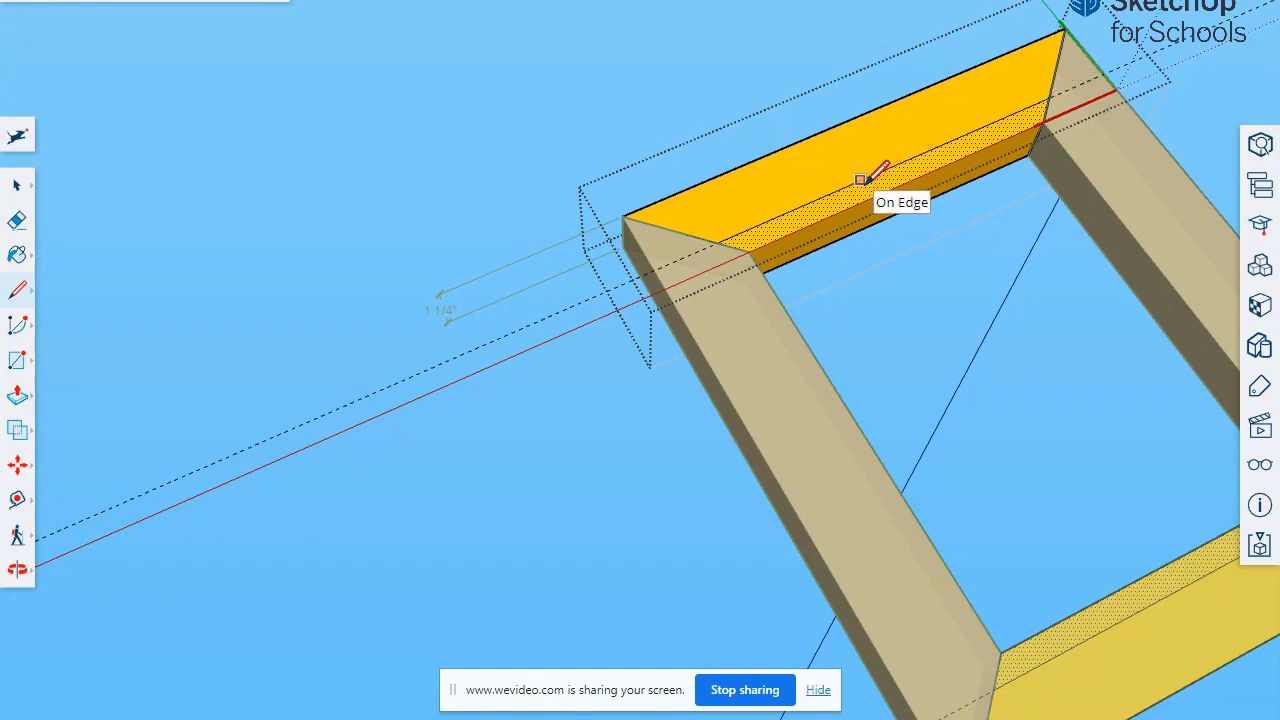
pyautogui.press('p')
pyautogui.click(846, 218)
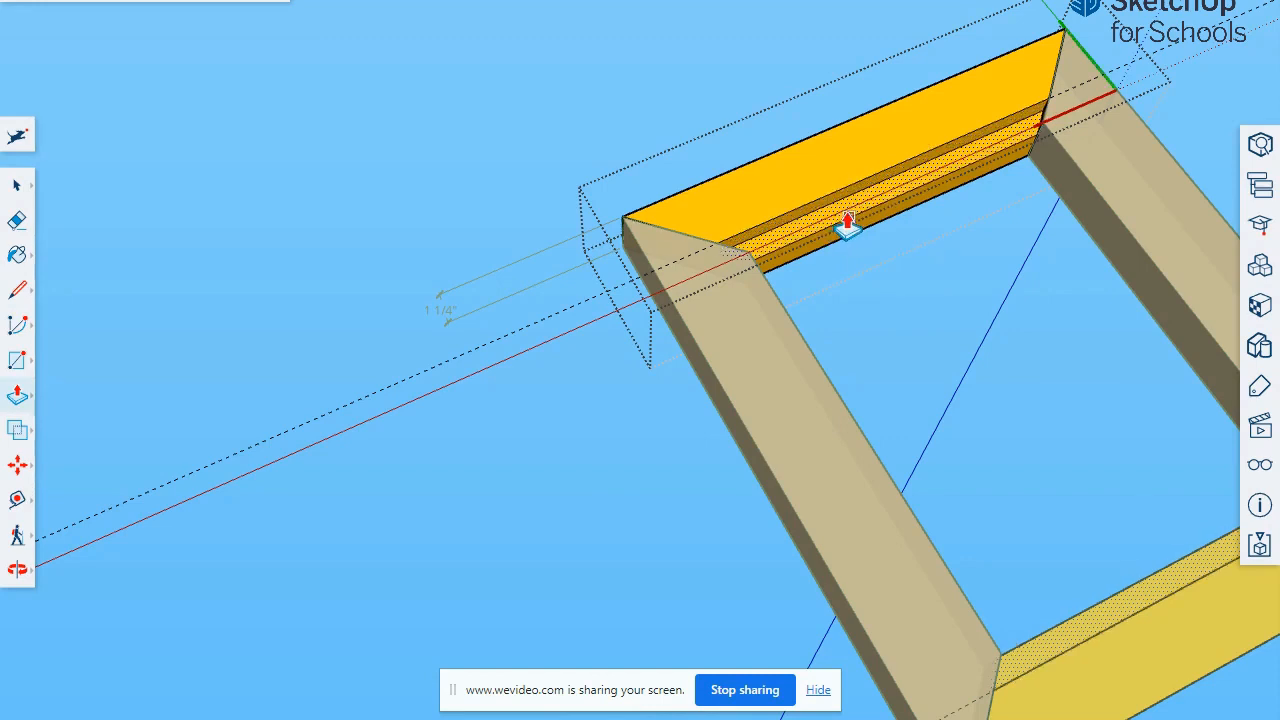
pyautogui.click(846, 222)
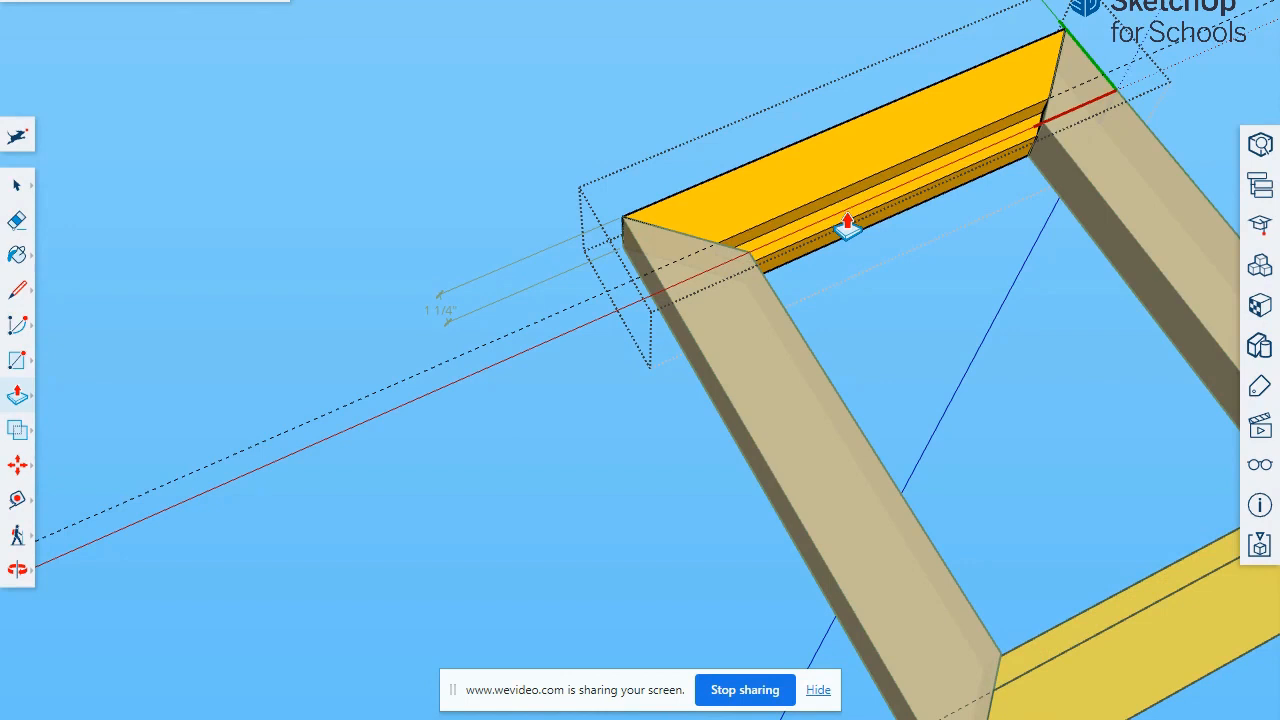
pyautogui.press('F11')
pyautogui.press('F11')
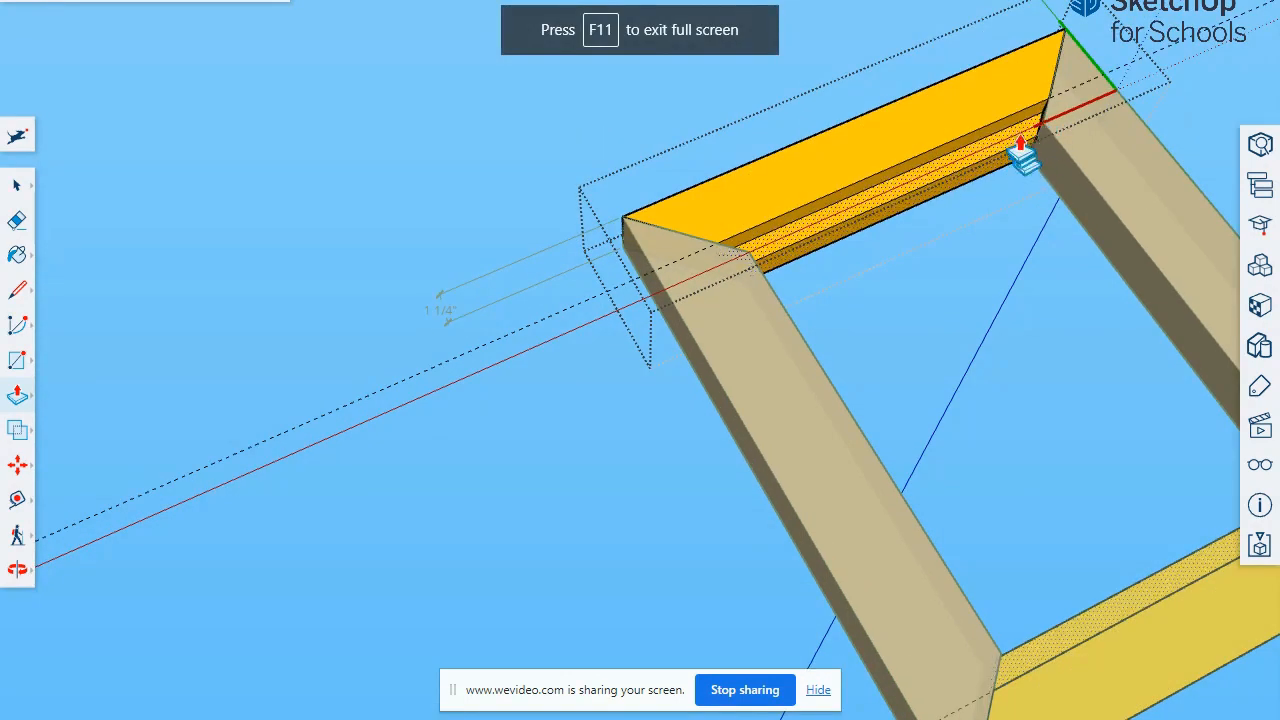
# - Finish editing the orange Top Piece component and return to the whole coloured frame
pyautogui.moveTo(943, 366); pyautogui.dragTo(1174, 328, button='middle')
pyautogui.moveTo(729, 77); pyautogui.dragTo(1143, 94, button='middle')
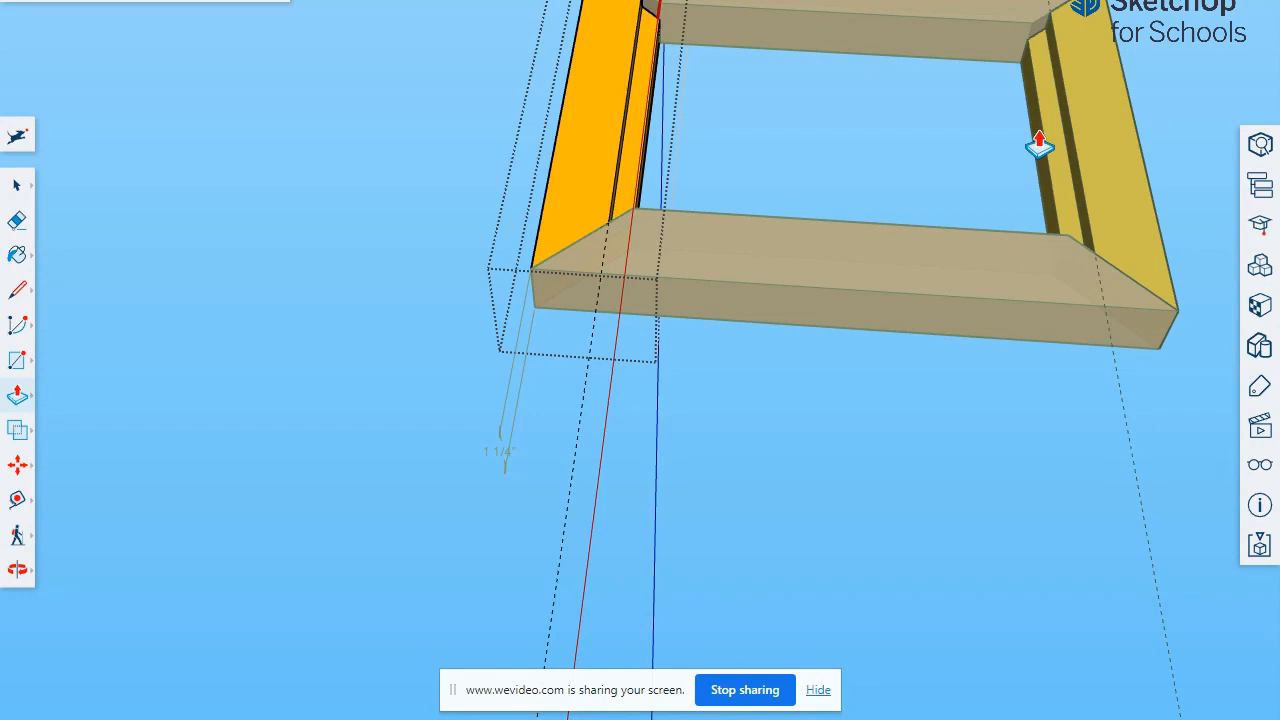
pyautogui.press('h')
pyautogui.moveTo(837, 115); pyautogui.dragTo(720, 348)
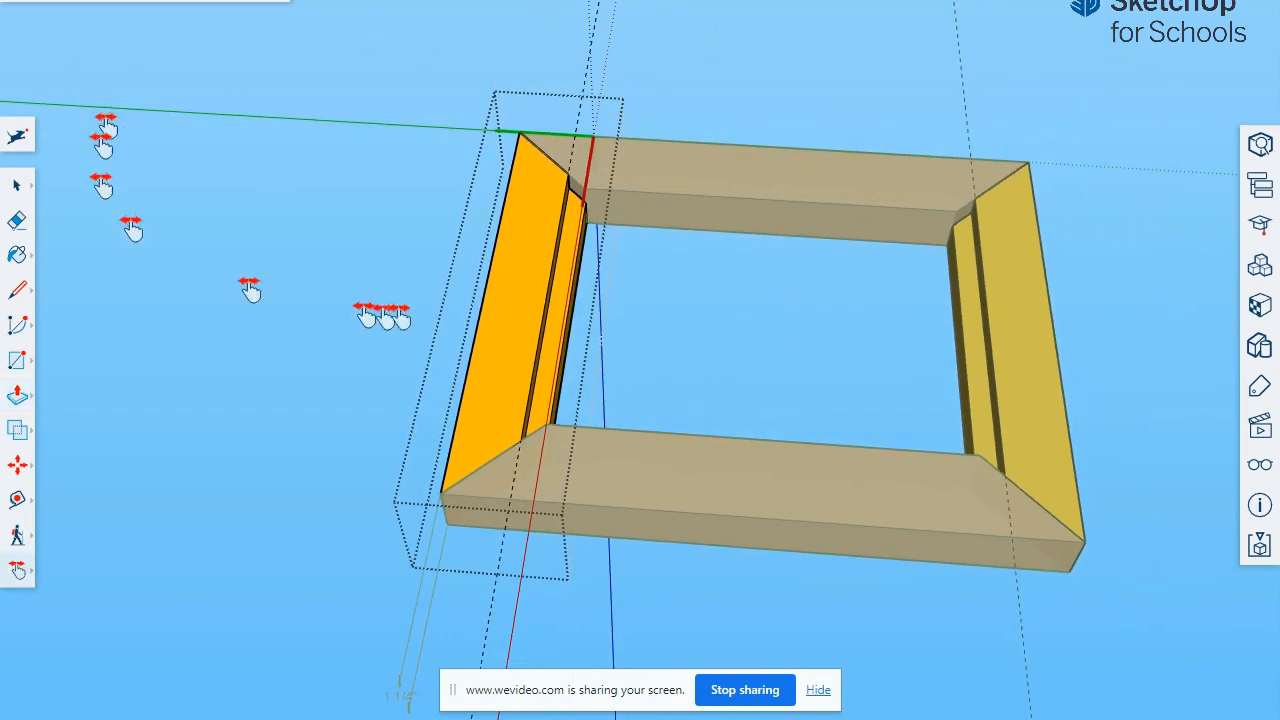
pyautogui.click(18, 187)
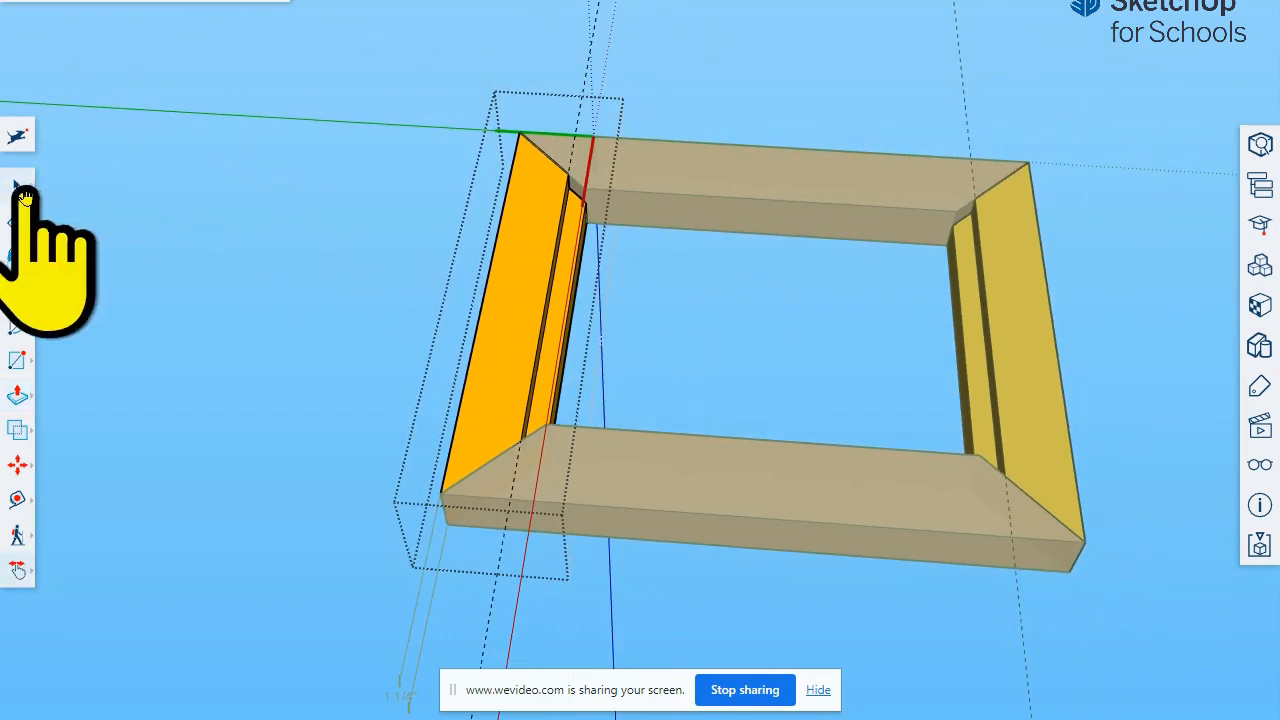
pyautogui.rightClick(535, 312)
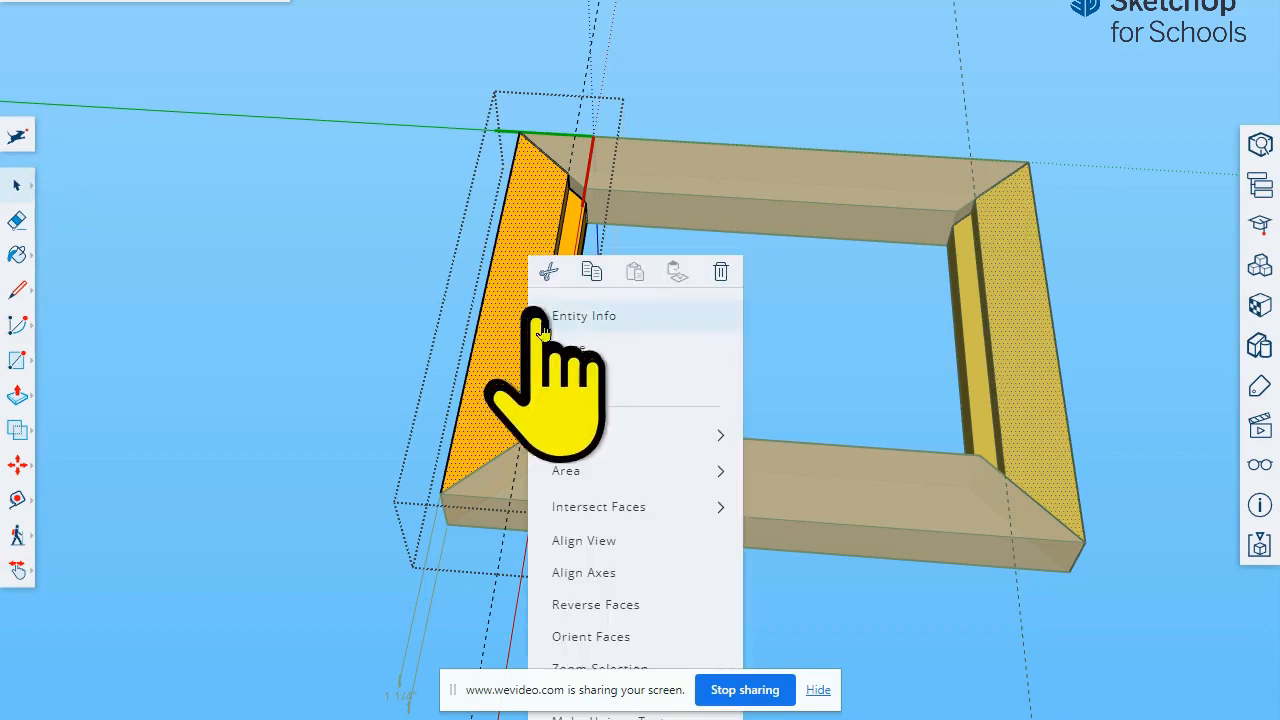
pyautogui.click(823, 329)
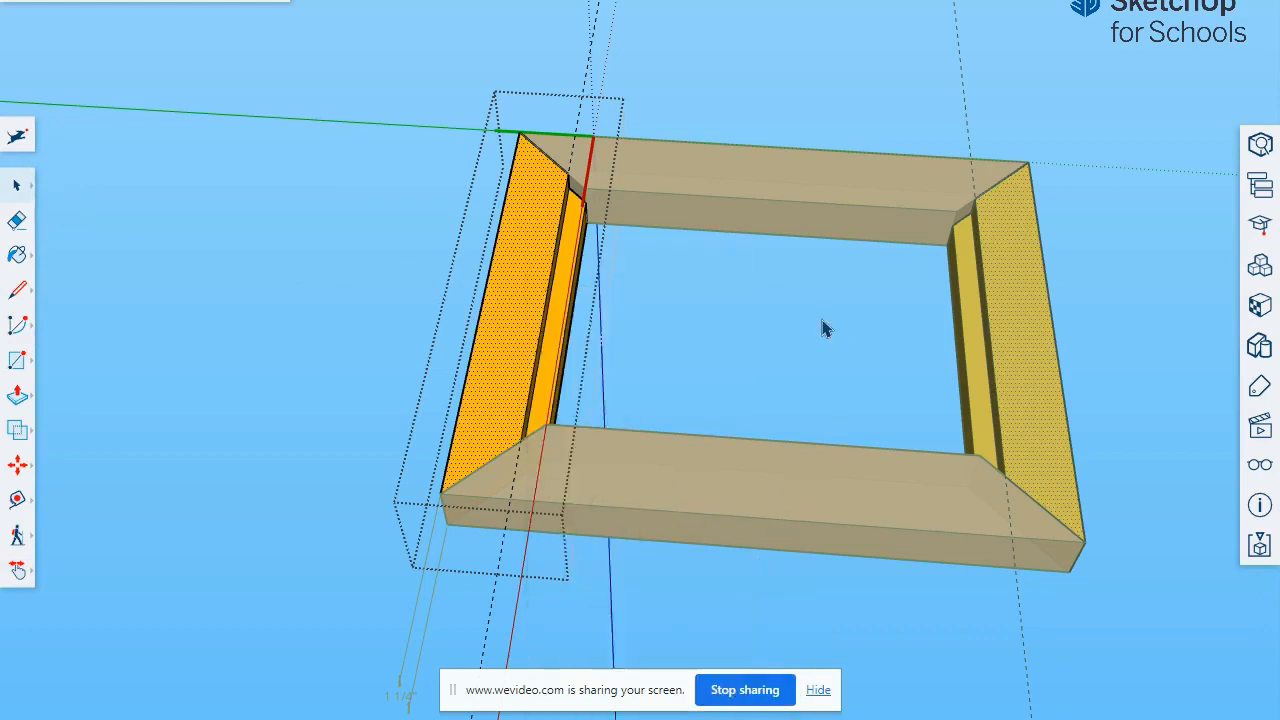
pyautogui.click(823, 329)
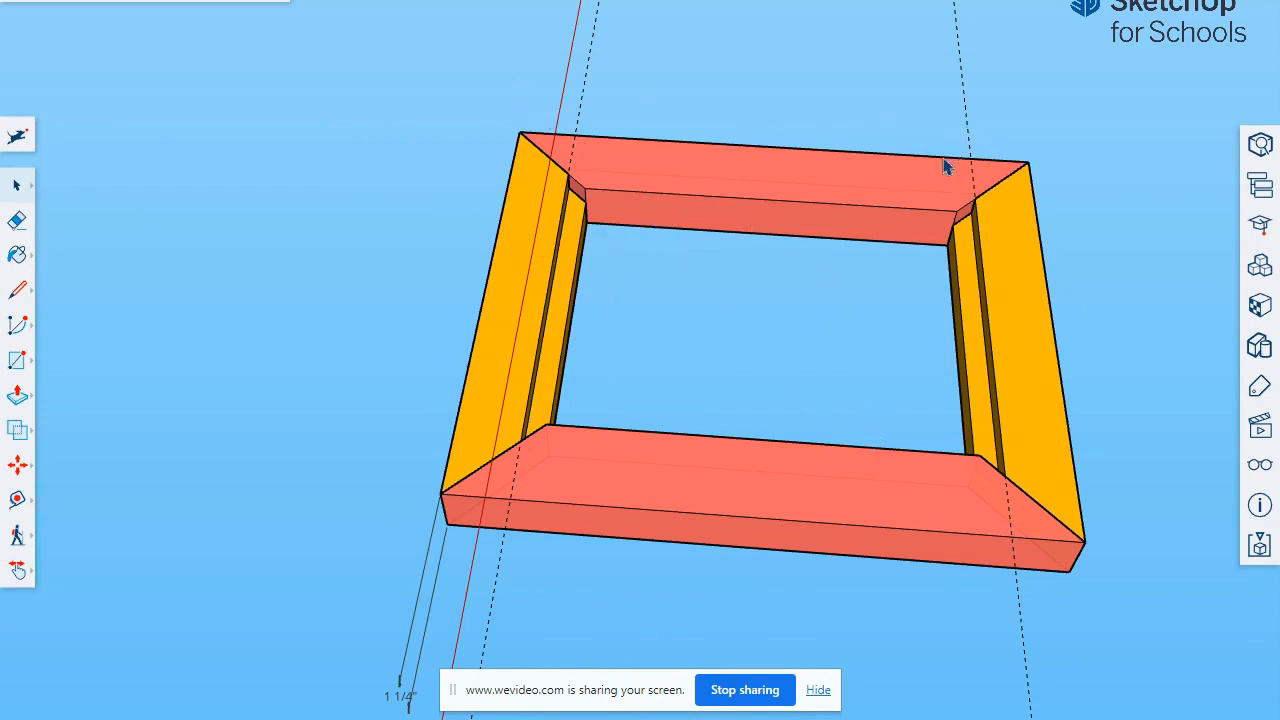
# - Open a red rail component for editing and draw a line along its back face between the orange rails' rabbet corners
pyautogui.click(731, 183)
pyautogui.rightClick(731, 183)
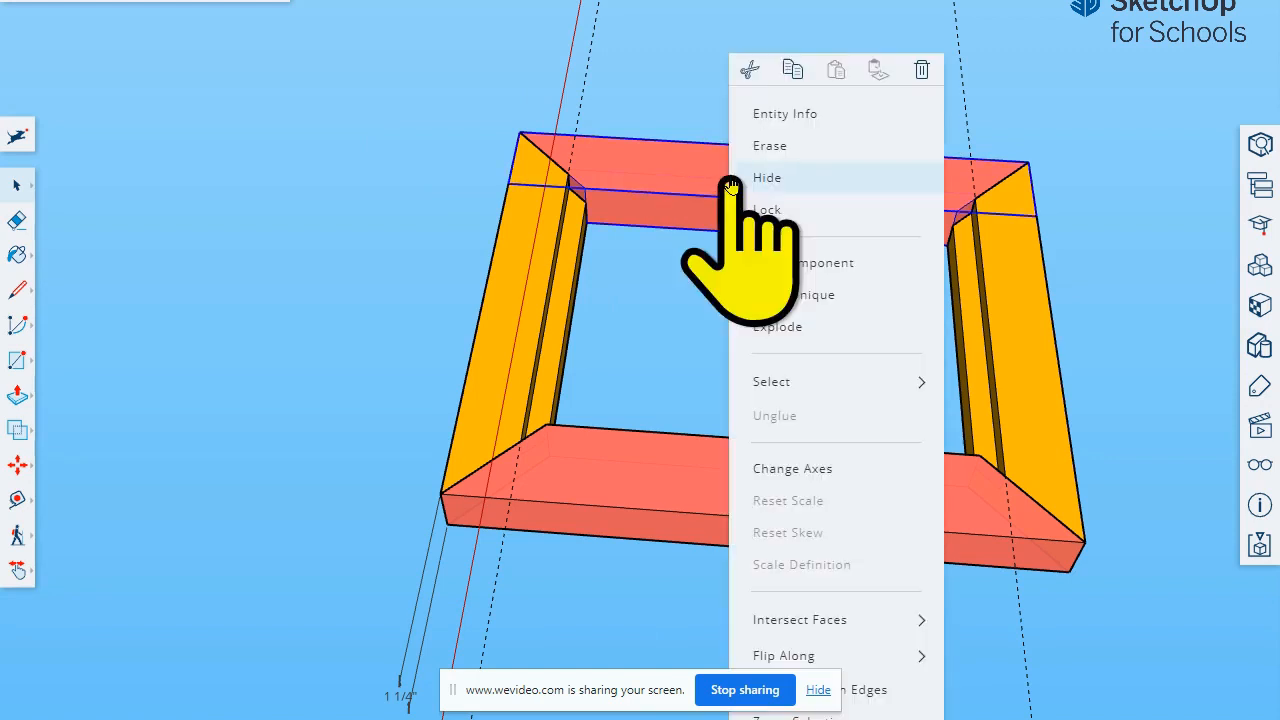
pyautogui.click(896, 262)
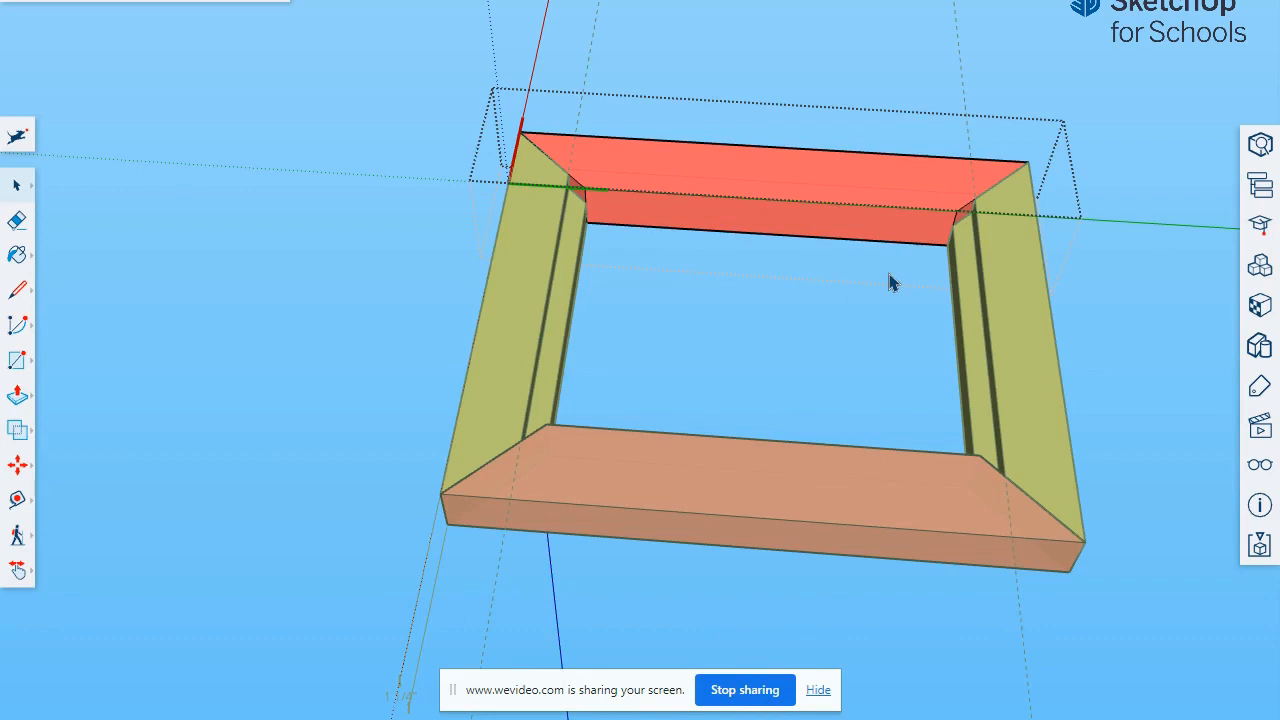
pyautogui.click(975, 198)
pyautogui.click(568, 174)
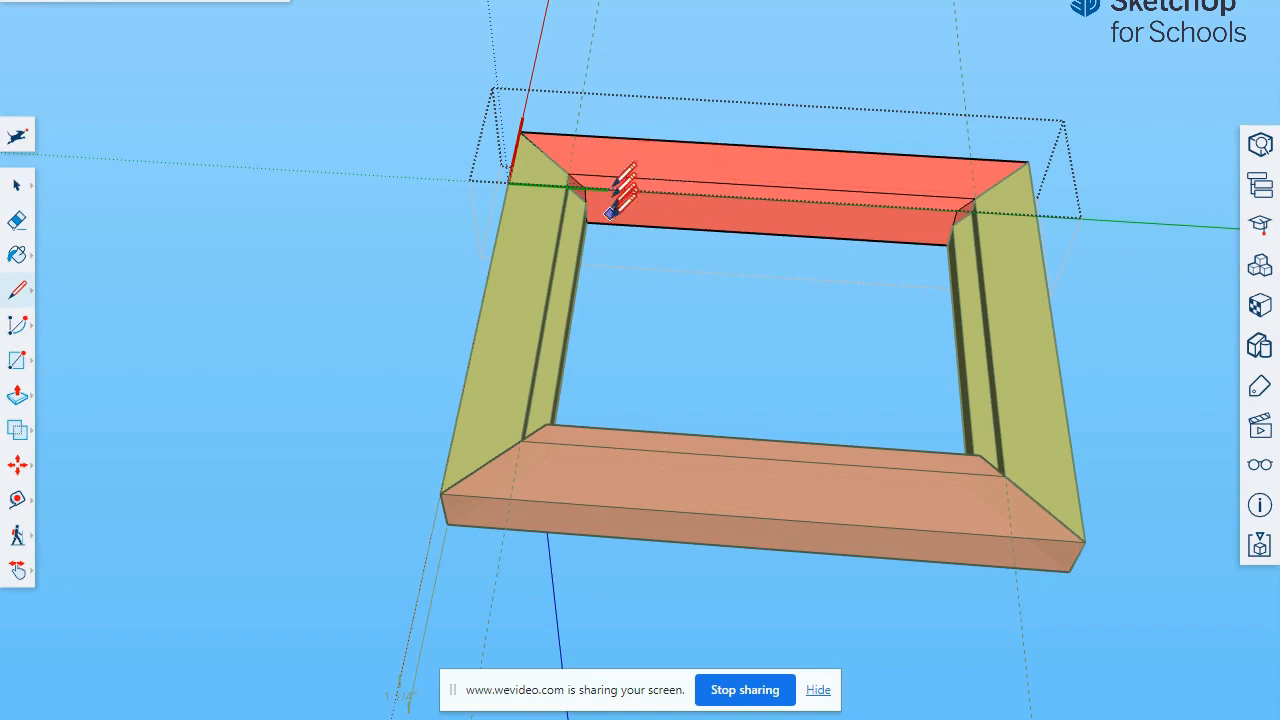
# - Push the narrow strip along the red rail's inner back edge inward to form a rabbet level with the orange rails' rabbets
pyautogui.click(17, 395)
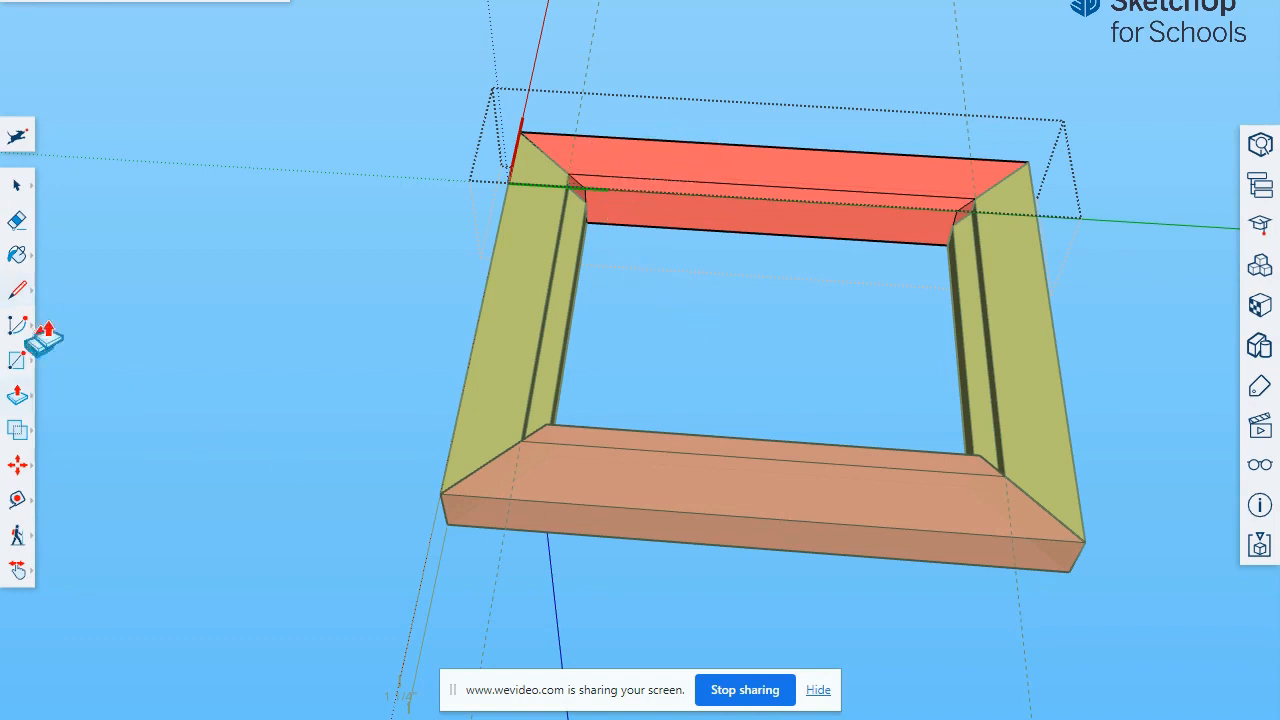
pyautogui.click(780, 215)
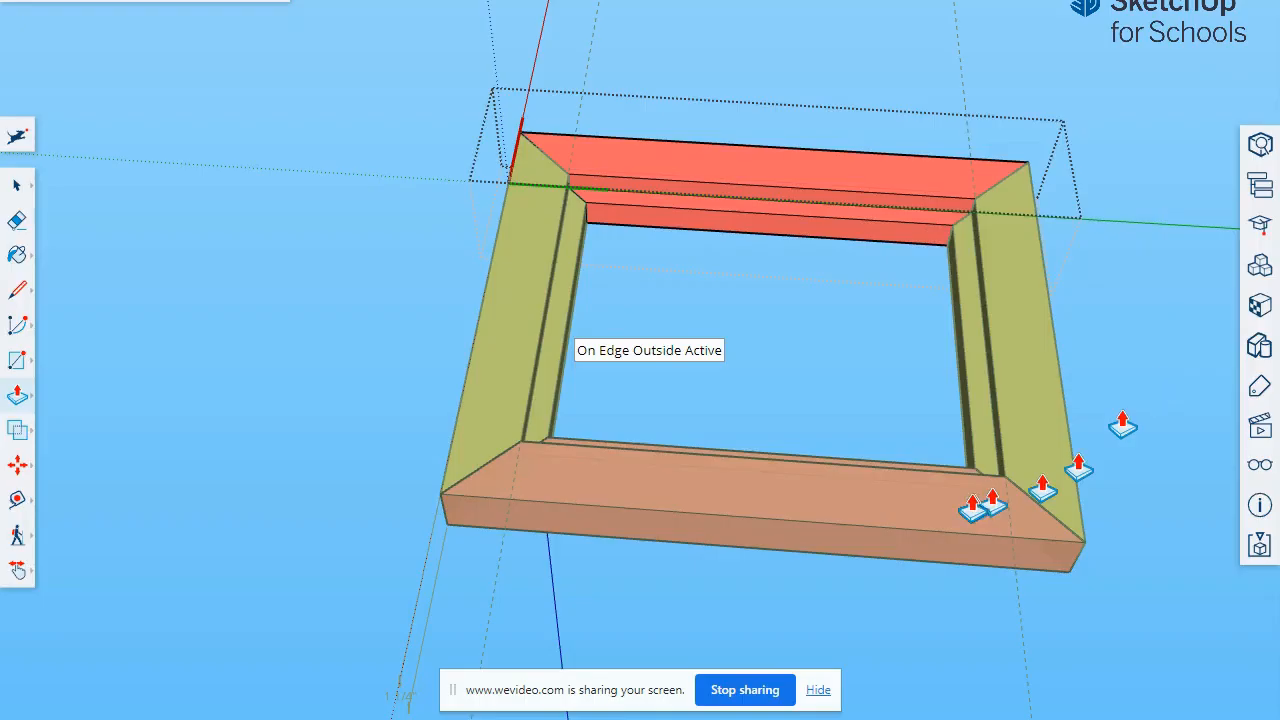
pyautogui.moveTo(971, 512)
pyautogui.mouseDown(button='middle')
pyautogui.moveTo(886, 392)
pyautogui.moveTo(416, 336)
pyautogui.moveTo(149, 366)
pyautogui.moveTo(209, 277)
pyautogui.moveTo(209, 290)
pyautogui.moveTo(250, 305)
pyautogui.mouseUp(button='middle')
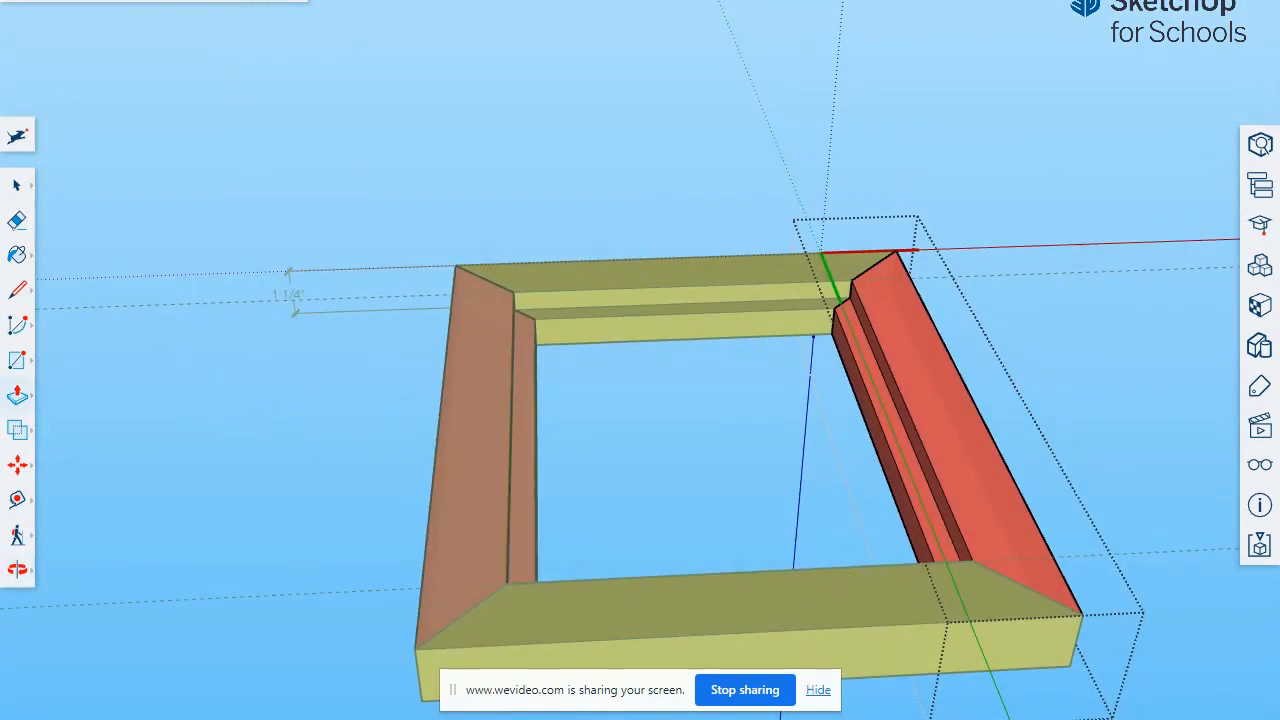
# - Finish editing the red rail component and return to the whole frame seen from its front face
pyautogui.moveTo(244, 495); pyautogui.dragTo(382, 112, button='middle')
pyautogui.moveTo(491, 486); pyautogui.dragTo(523, 60, button='middle')
pyautogui.moveTo(688, 598)
pyautogui.mouseDown(button='middle')
pyautogui.moveTo(866, 206)
pyautogui.moveTo(885, 195)
pyautogui.mouseUp(button='middle')
pyautogui.moveTo(1005, 692)
pyautogui.mouseDown(button='middle')
pyautogui.moveTo(645, 706)
pyautogui.moveTo(286, 678)
pyautogui.mouseUp(button='middle')
pyautogui.moveTo(1098, 612); pyautogui.dragTo(203, 611, button='middle')
pyautogui.moveTo(285, 635); pyautogui.dragTo(316, 640, button='middle')
pyautogui.click(20, 185)
pyautogui.moveTo(1097, 510); pyautogui.dragTo(1172, 525, button='middle')
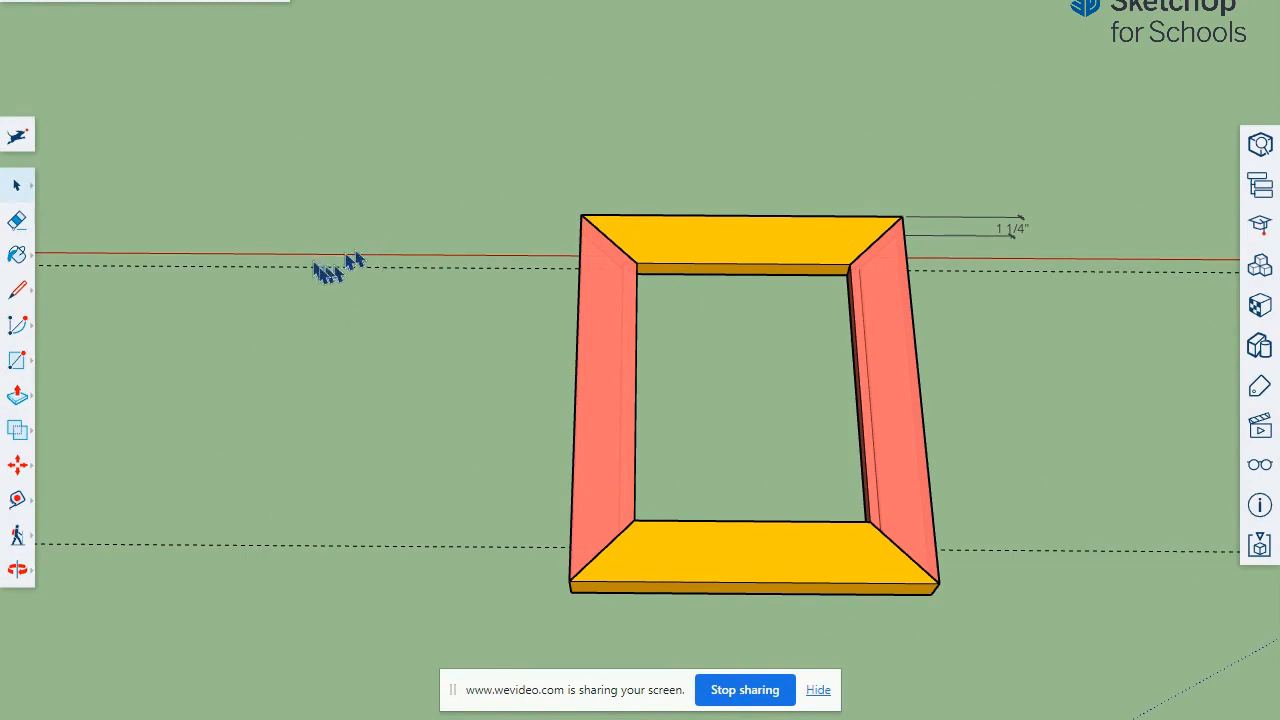
# - Delete all guides from the model
pyautogui.click(319, 270)
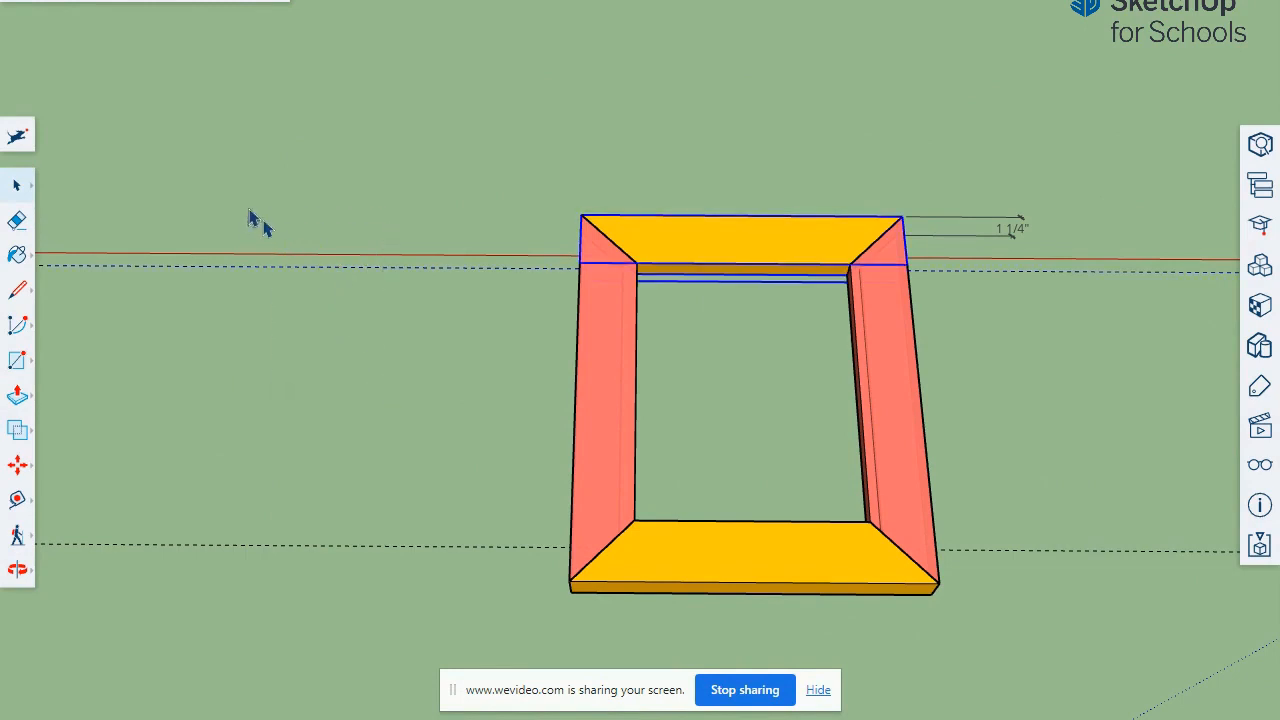
pyautogui.click(400, 485)
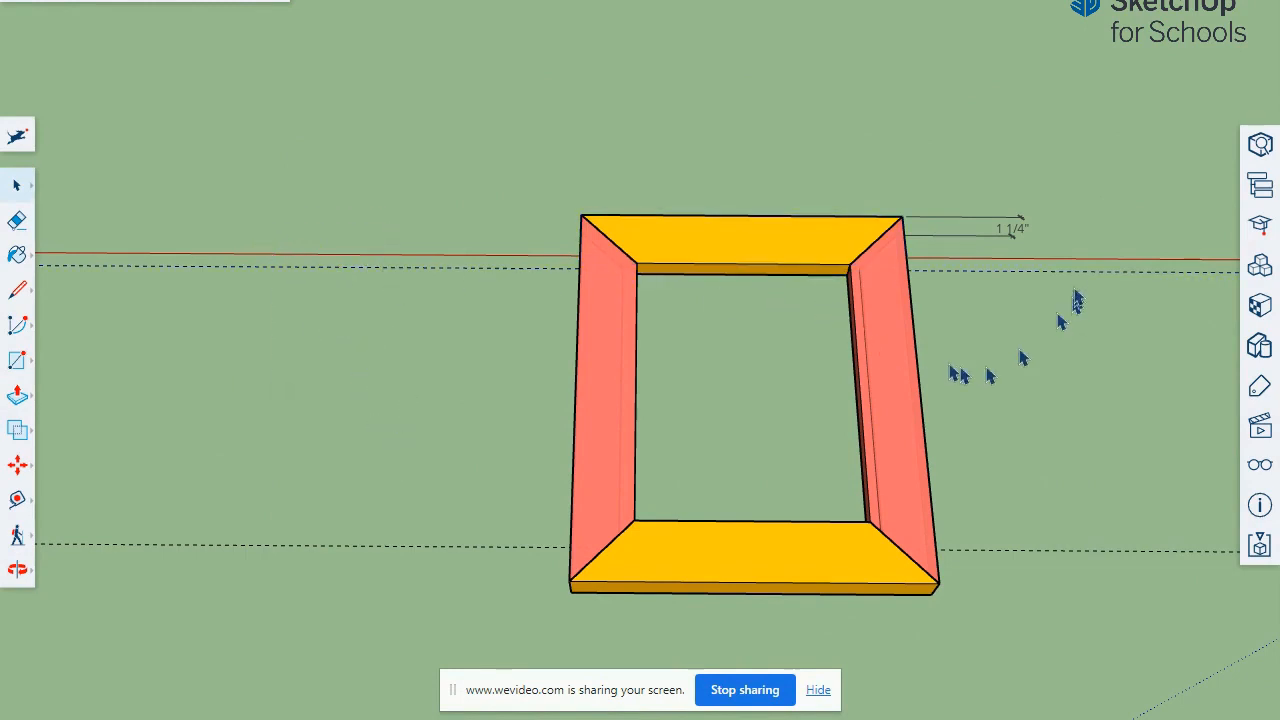
pyautogui.click(1260, 464)
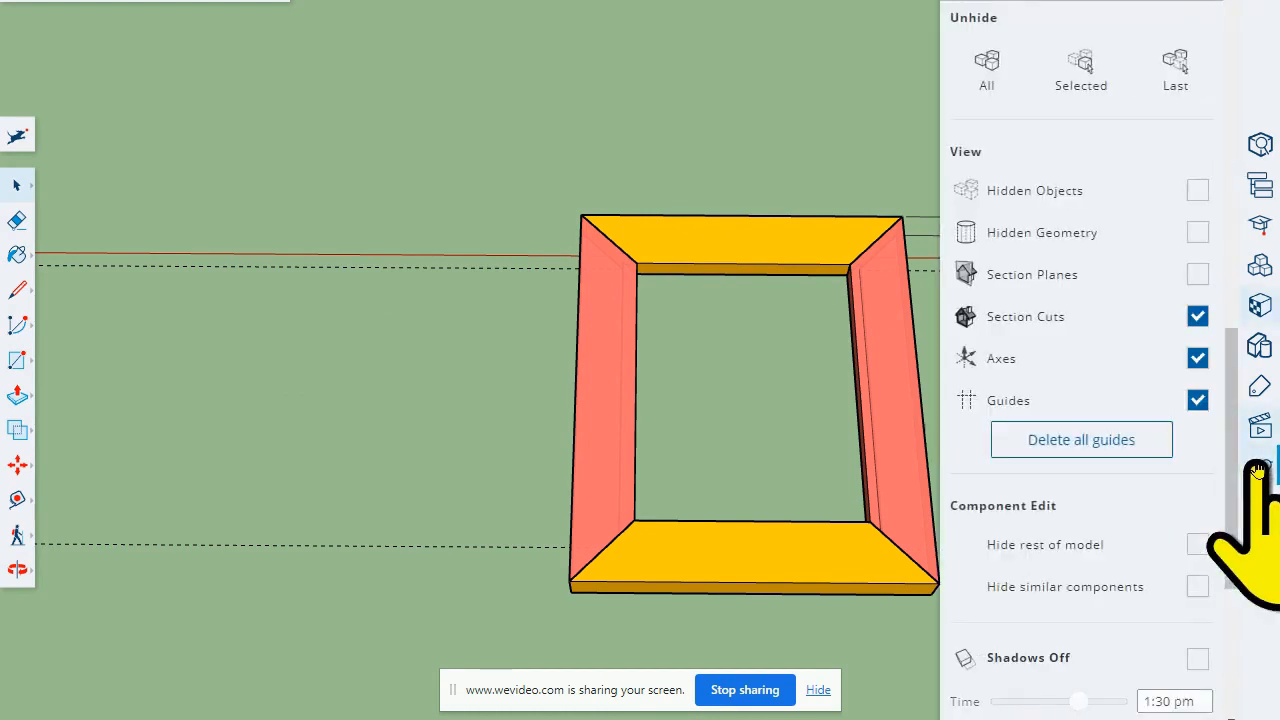
pyautogui.click(1070, 455)
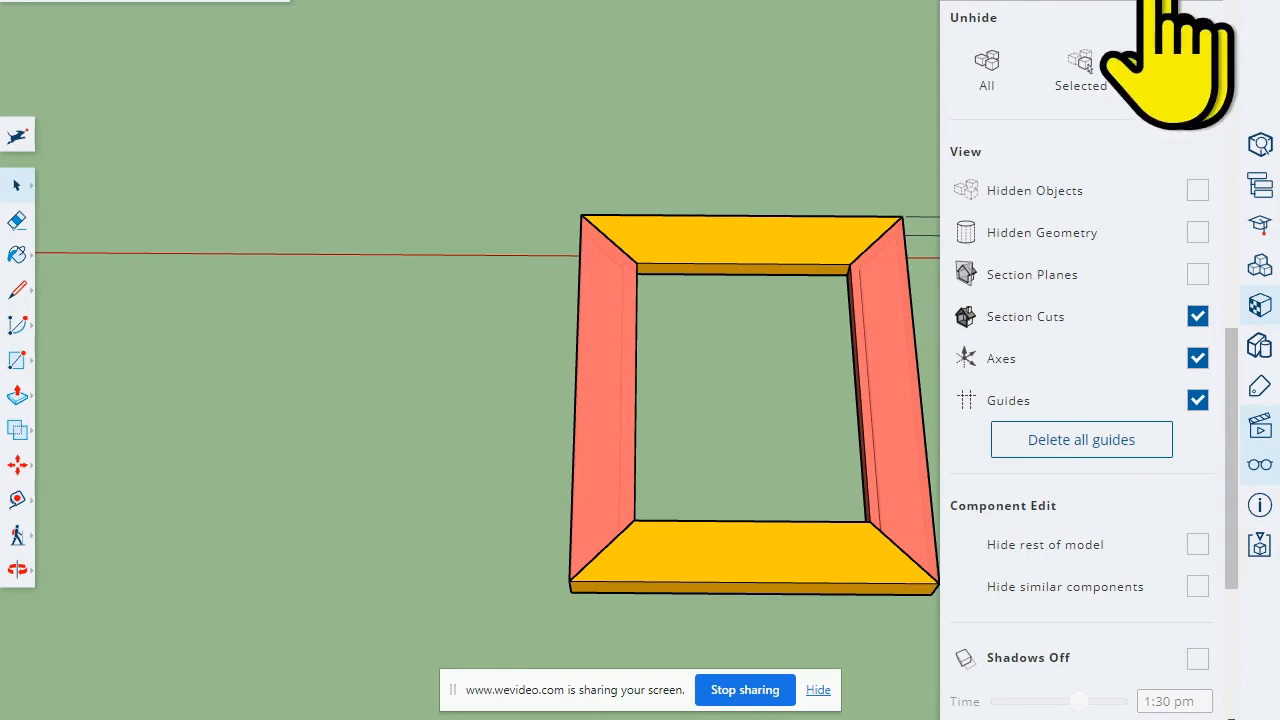
pyautogui.click(1256, 2)
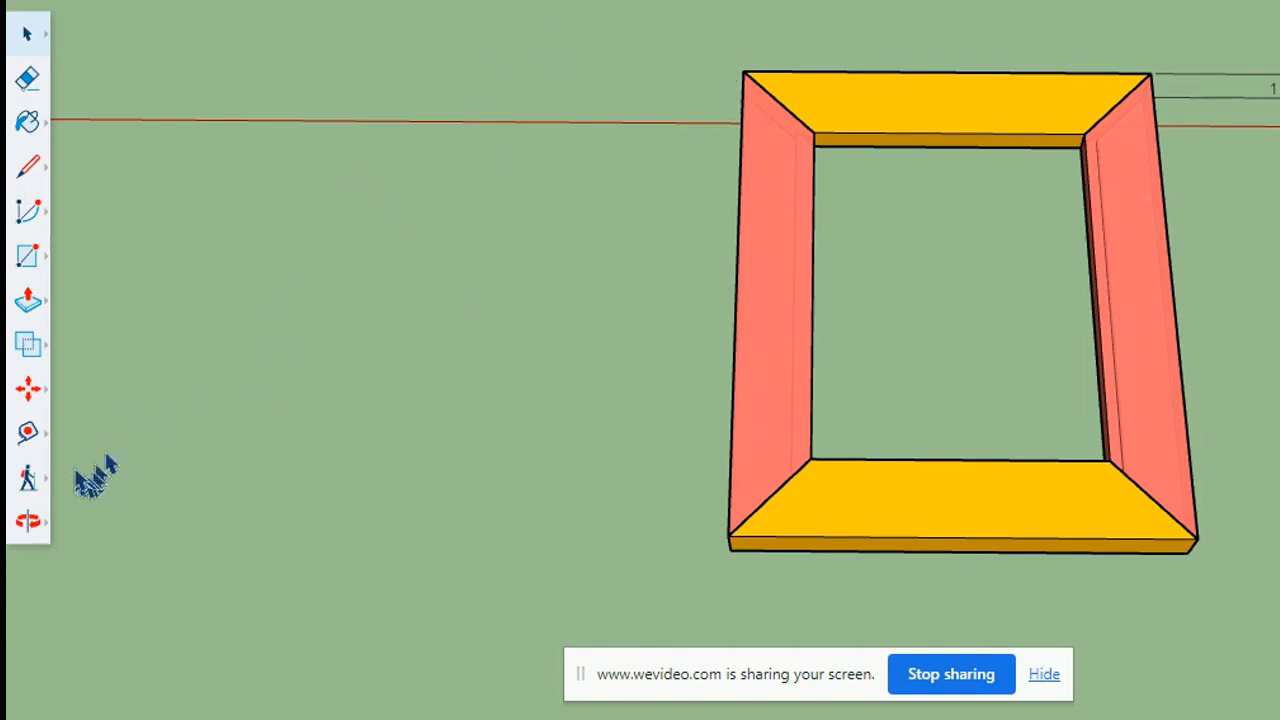
# - Dimension the frame's overall length along a red rail and its overall width along the near orange rail
pyautogui.click(25, 438)
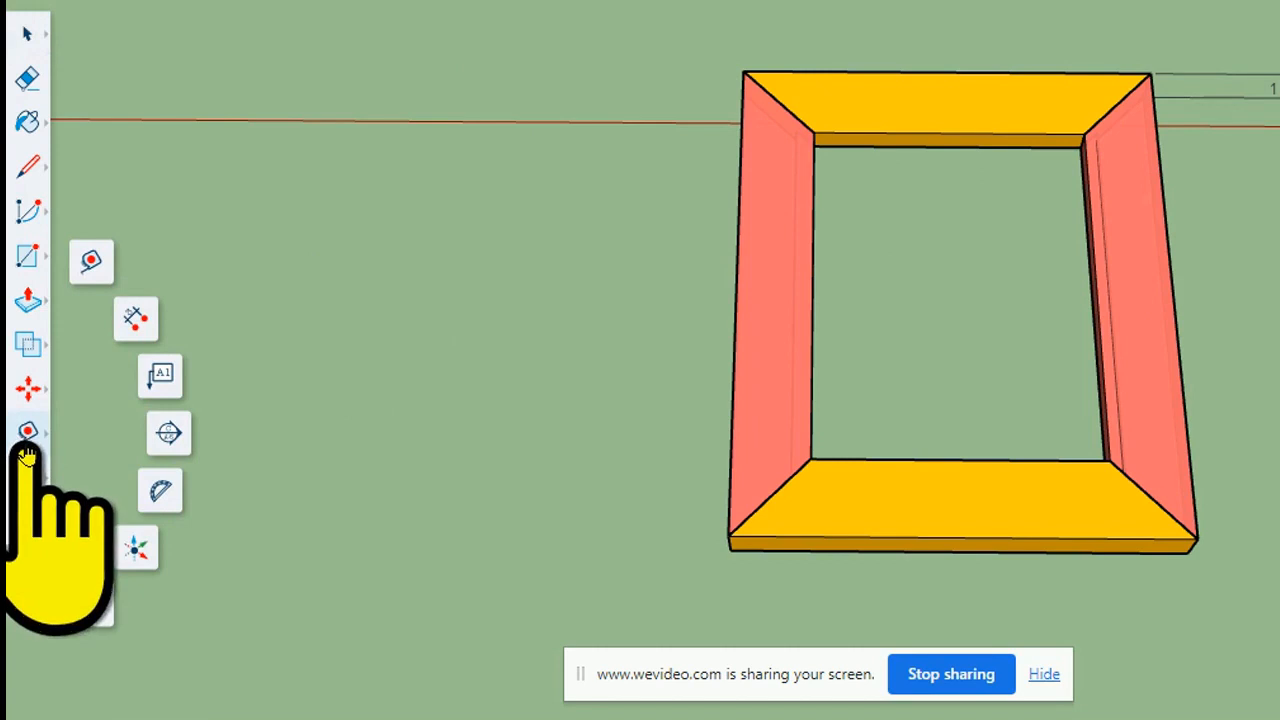
pyautogui.click(136, 318)
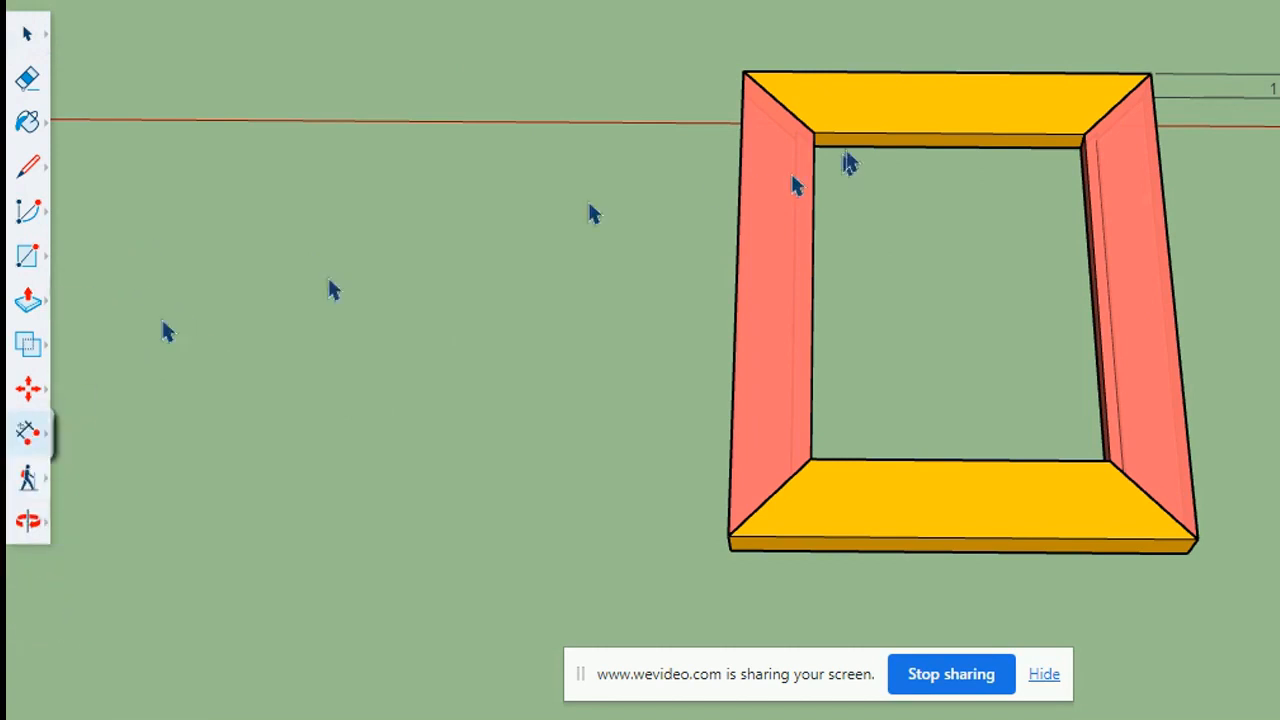
pyautogui.click(581, 215)
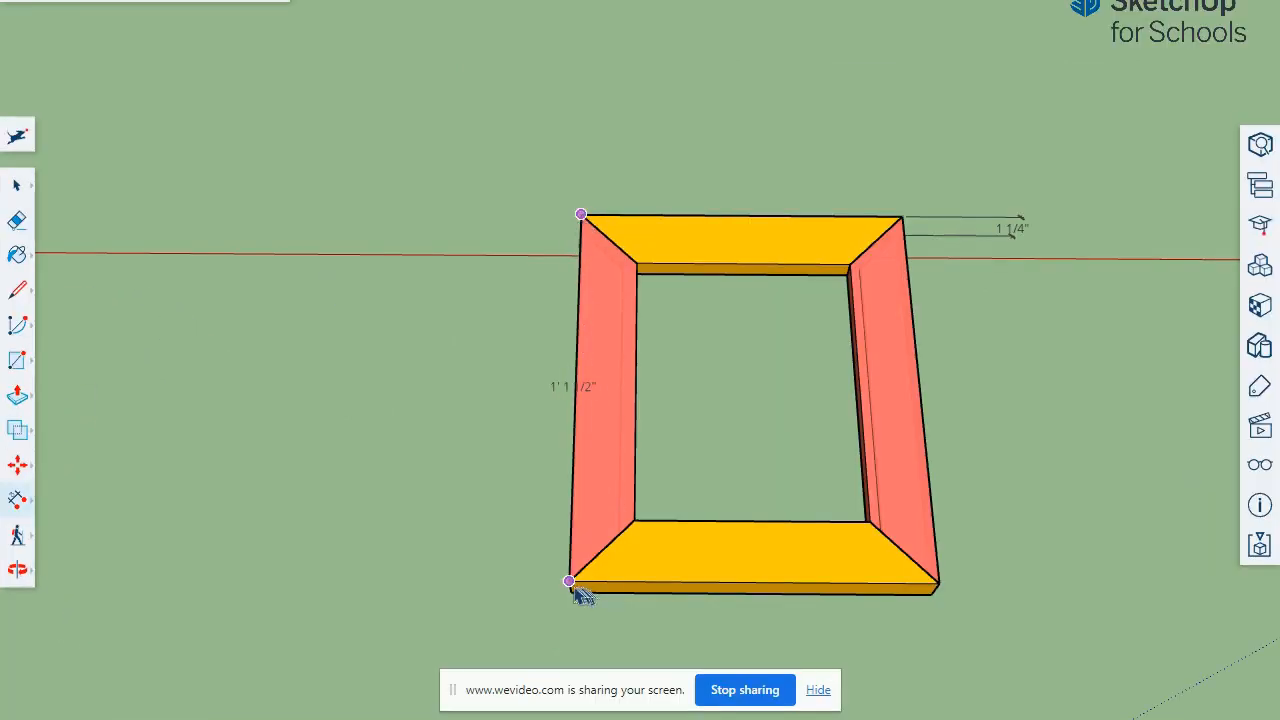
pyautogui.click(569, 581)
pyautogui.click(459, 579)
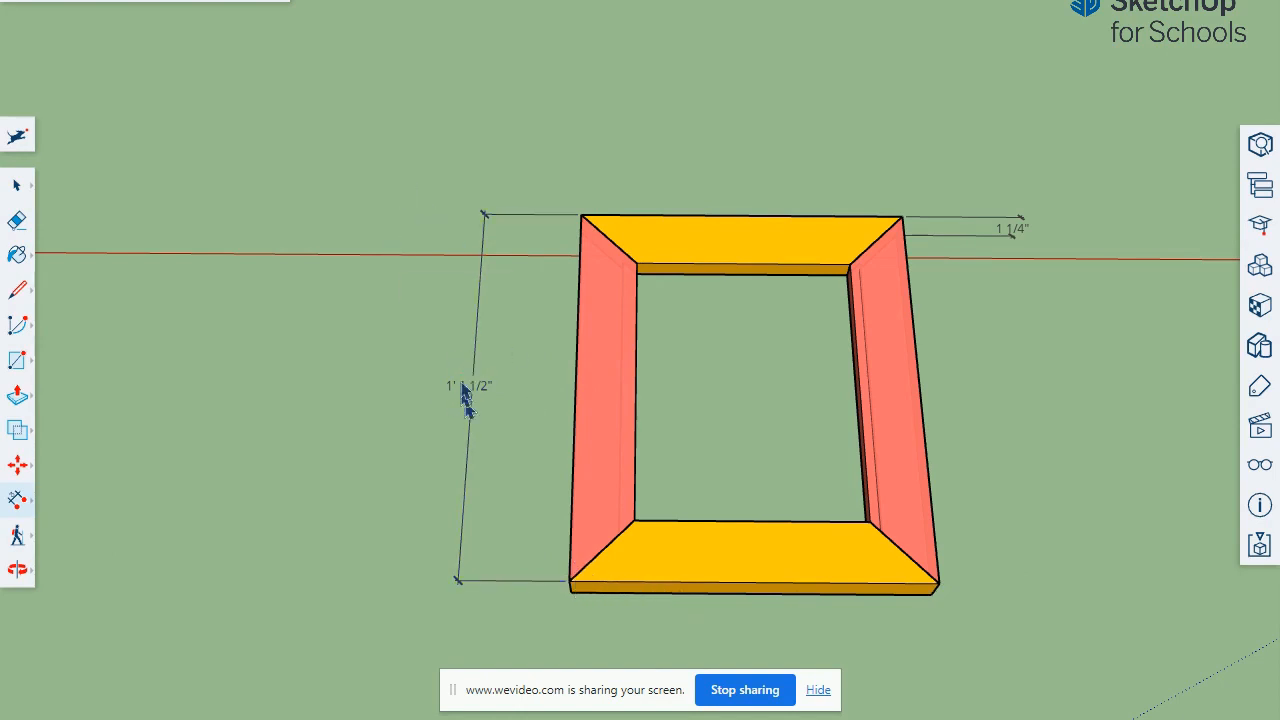
pyautogui.click(939, 583)
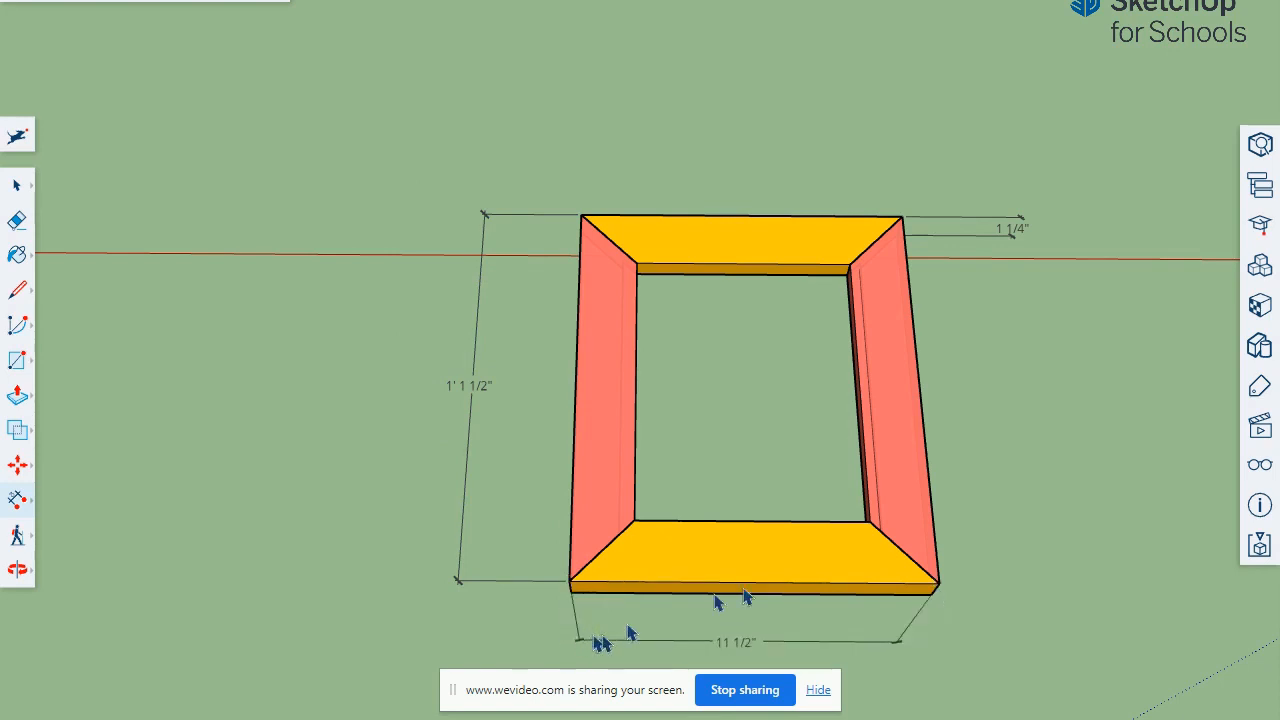
# - Dimension the lip thickness on the far orange rail's inner face, from the front edge down to the rabbet
pyautogui.moveTo(1089, 614); pyautogui.dragTo(963, 294, button='middle')
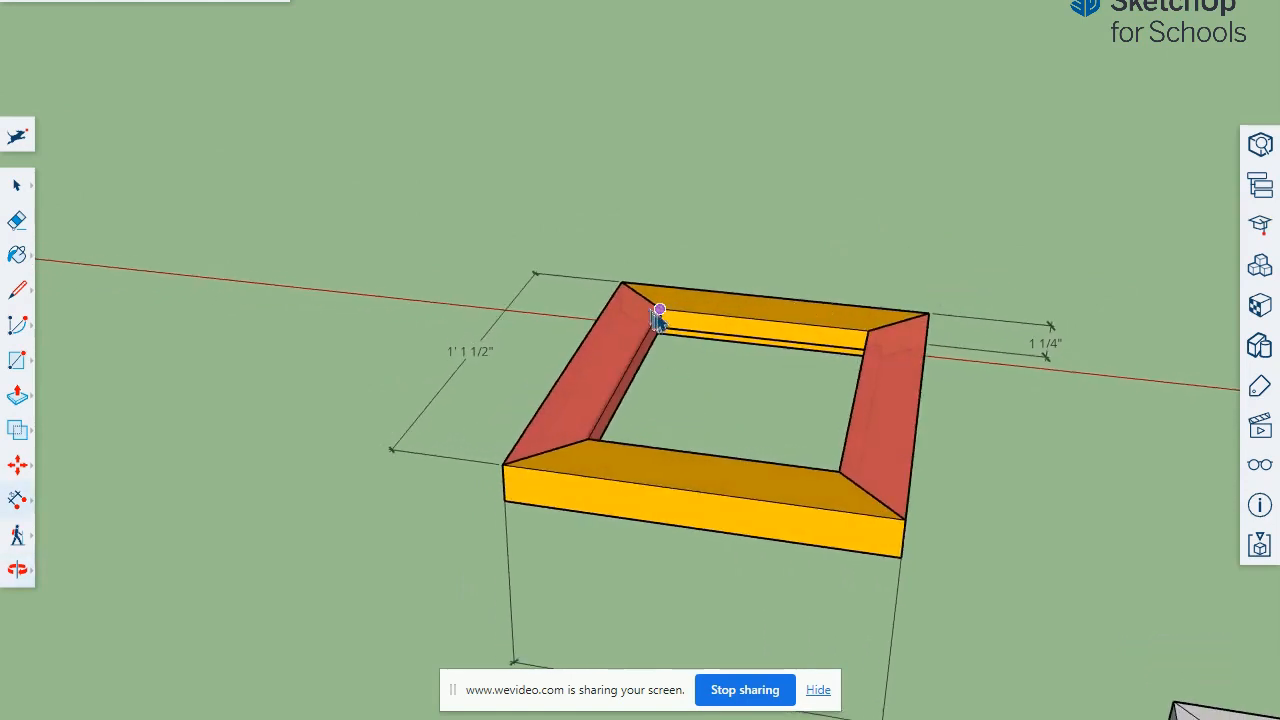
pyautogui.scroll(3, 663, 318)
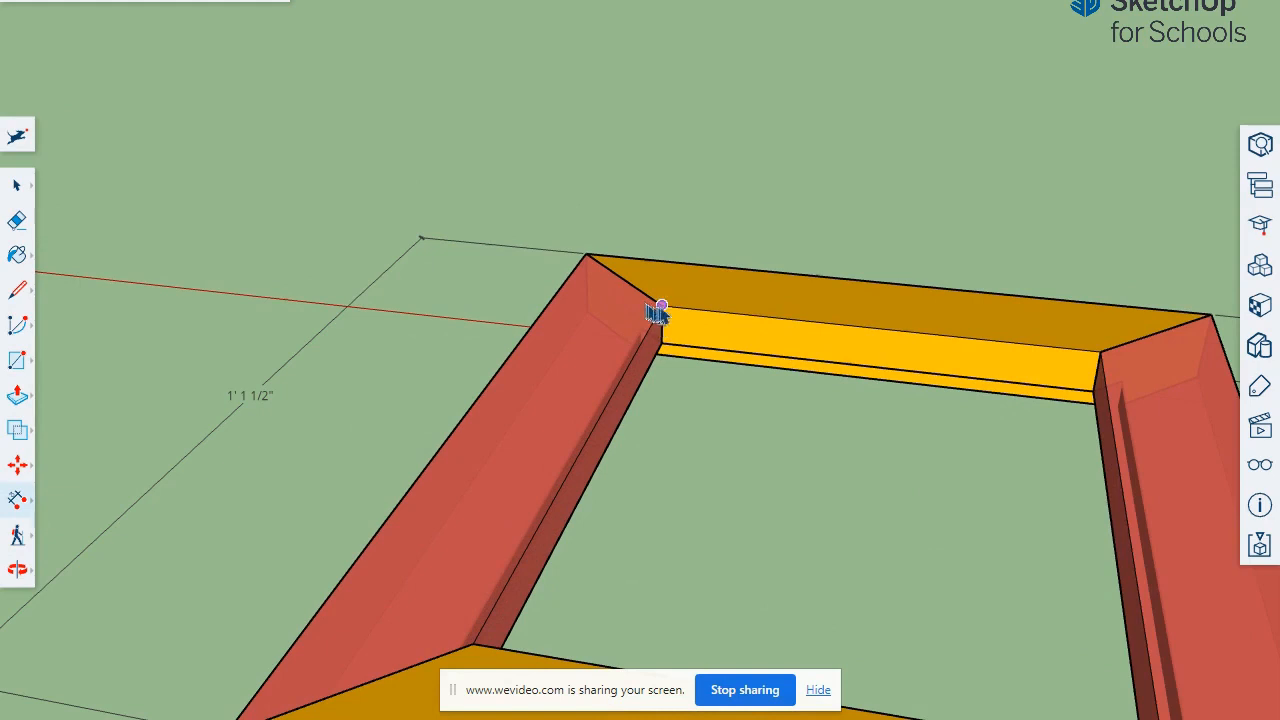
pyautogui.click(661, 305)
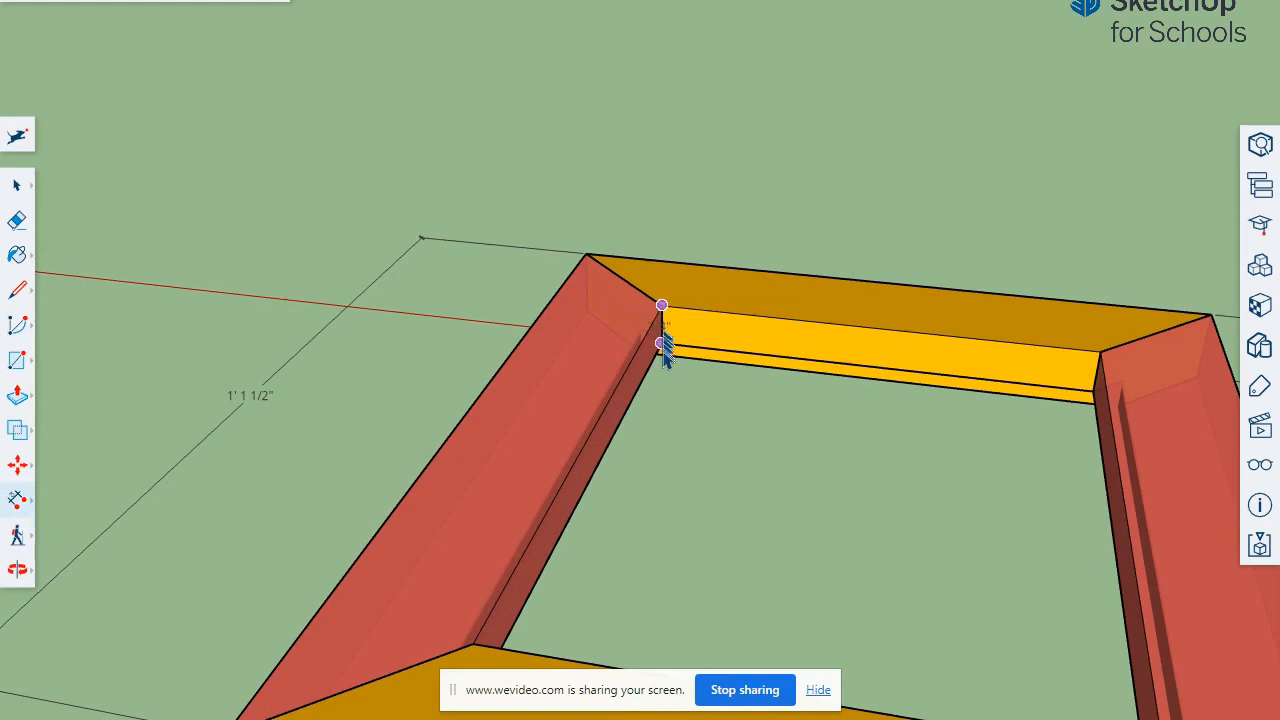
pyautogui.click(822, 362)
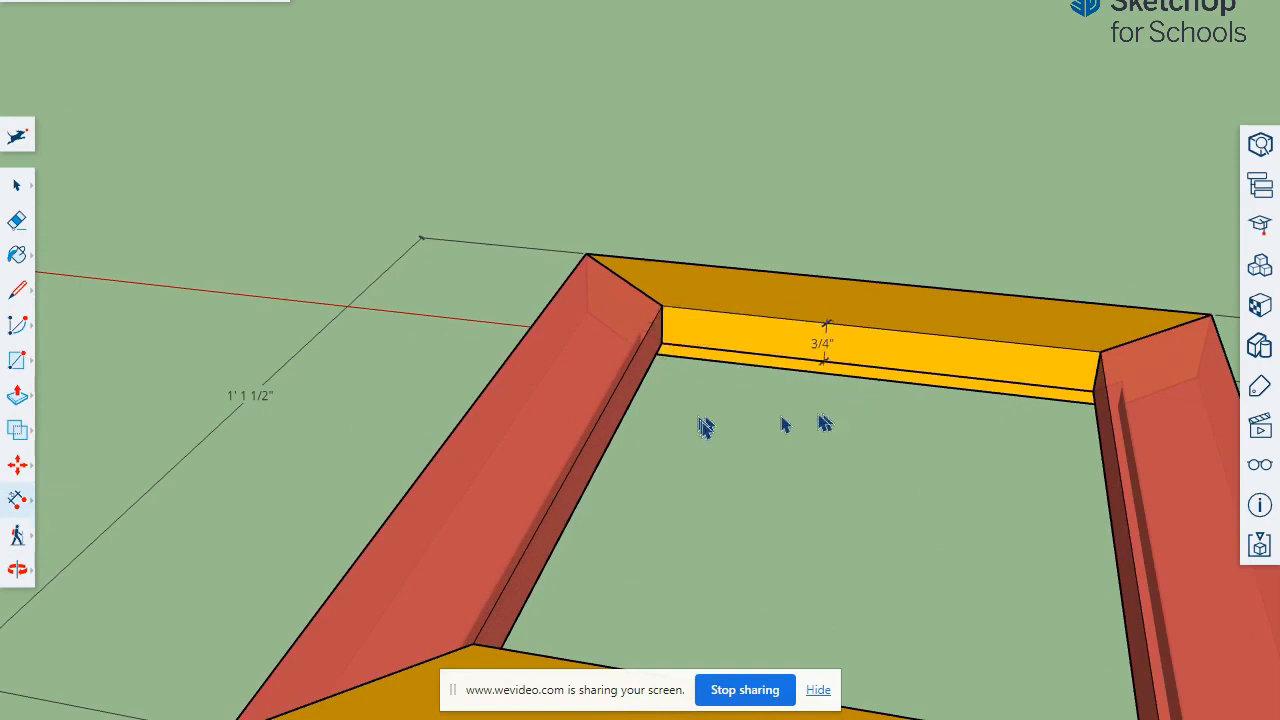
# - Show the hidden back edges as dashed lines and dimension the rabbet's depth at the far inner corner of the frame
pyautogui.moveTo(686, 400); pyautogui.dragTo(720, 359, button='middle')
pyautogui.press('k')
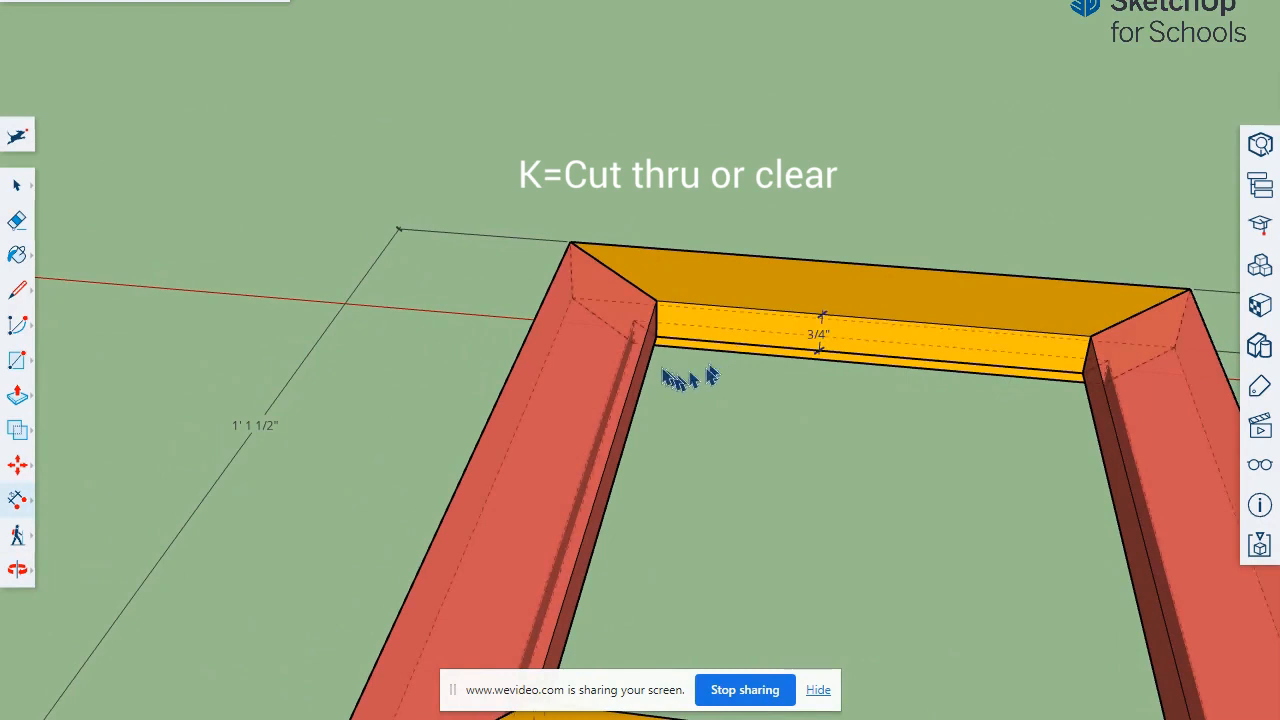
pyautogui.click(633, 322)
pyautogui.click(633, 343)
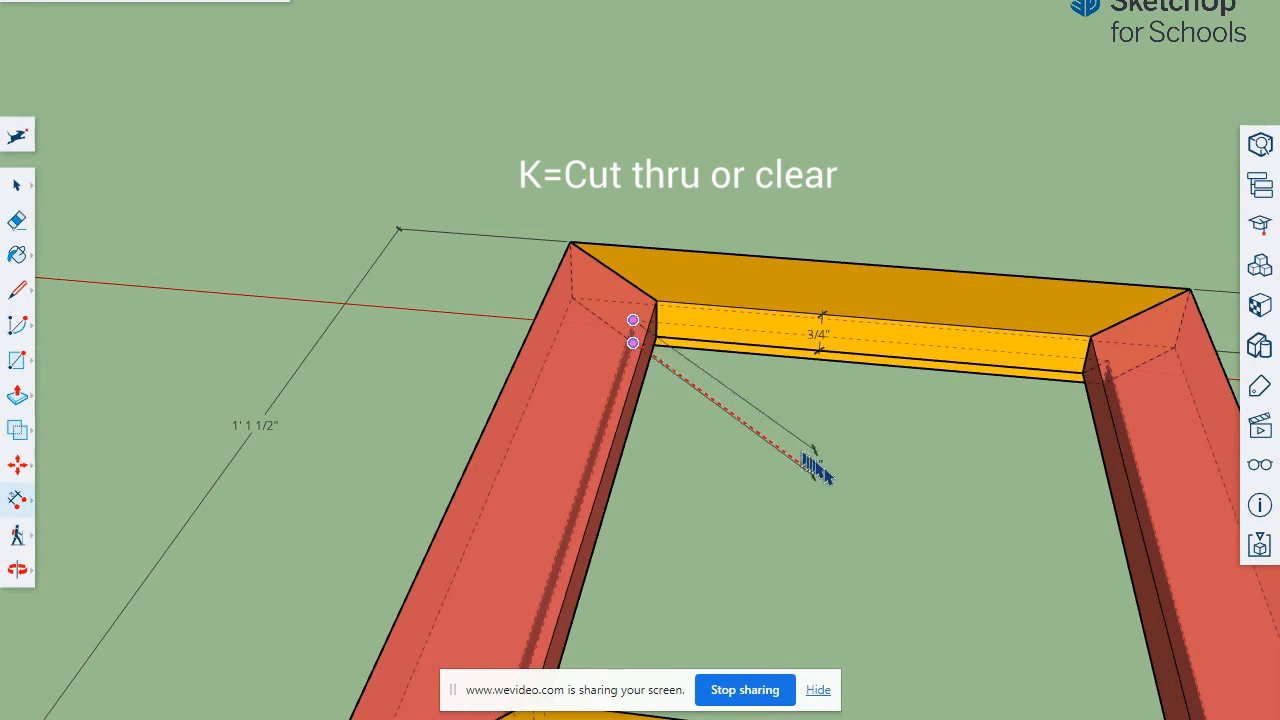
pyautogui.click(836, 478)
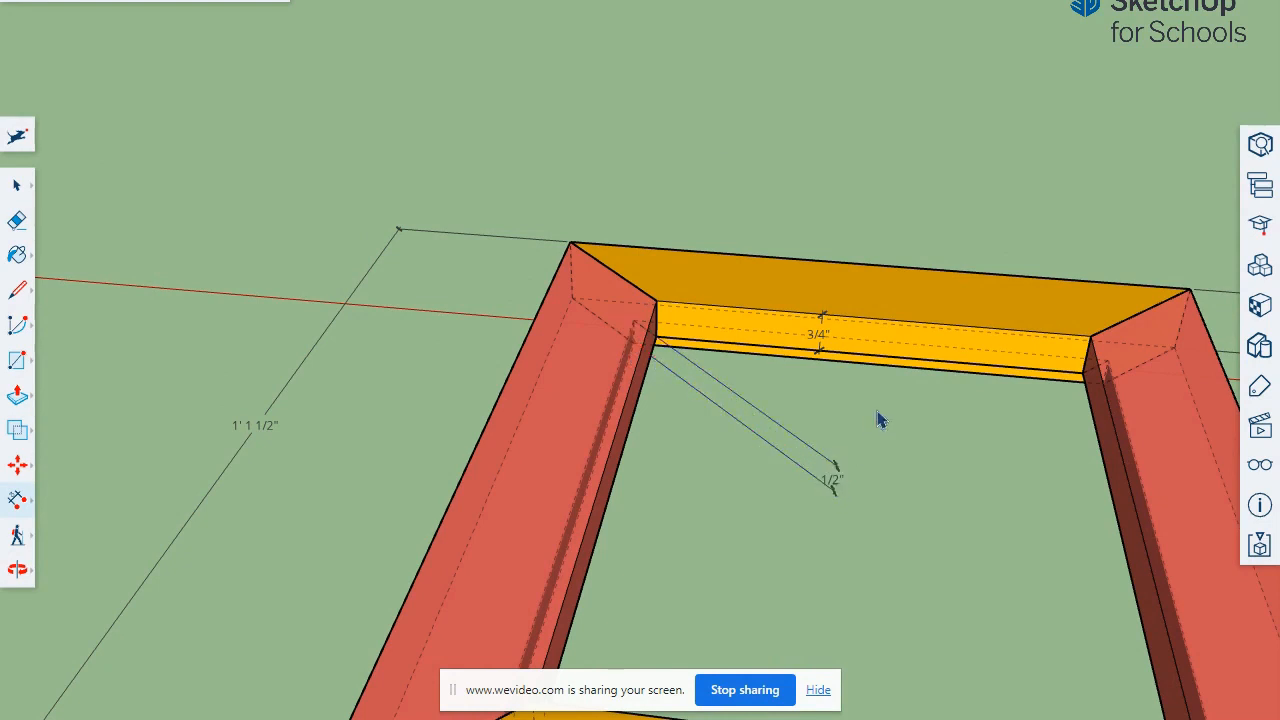
pyautogui.scroll(-5, 880, 420)
pyautogui.moveTo(840, 240)
pyautogui.mouseDown(button='middle')
pyautogui.moveTo(877, 217)
pyautogui.moveTo(914, 357)
pyautogui.moveTo(934, 523)
pyautogui.moveTo(615, 343)
pyautogui.mouseUp(button='middle')
pyautogui.scroll(-3, 843, 357)
pyautogui.moveTo(1020, 443)
pyautogui.mouseDown(button='middle')
pyautogui.moveTo(1255, 290)
pyautogui.moveTo(1186, 180)
pyautogui.moveTo(943, 355)
pyautogui.moveTo(976, 460)
pyautogui.mouseUp(button='middle')
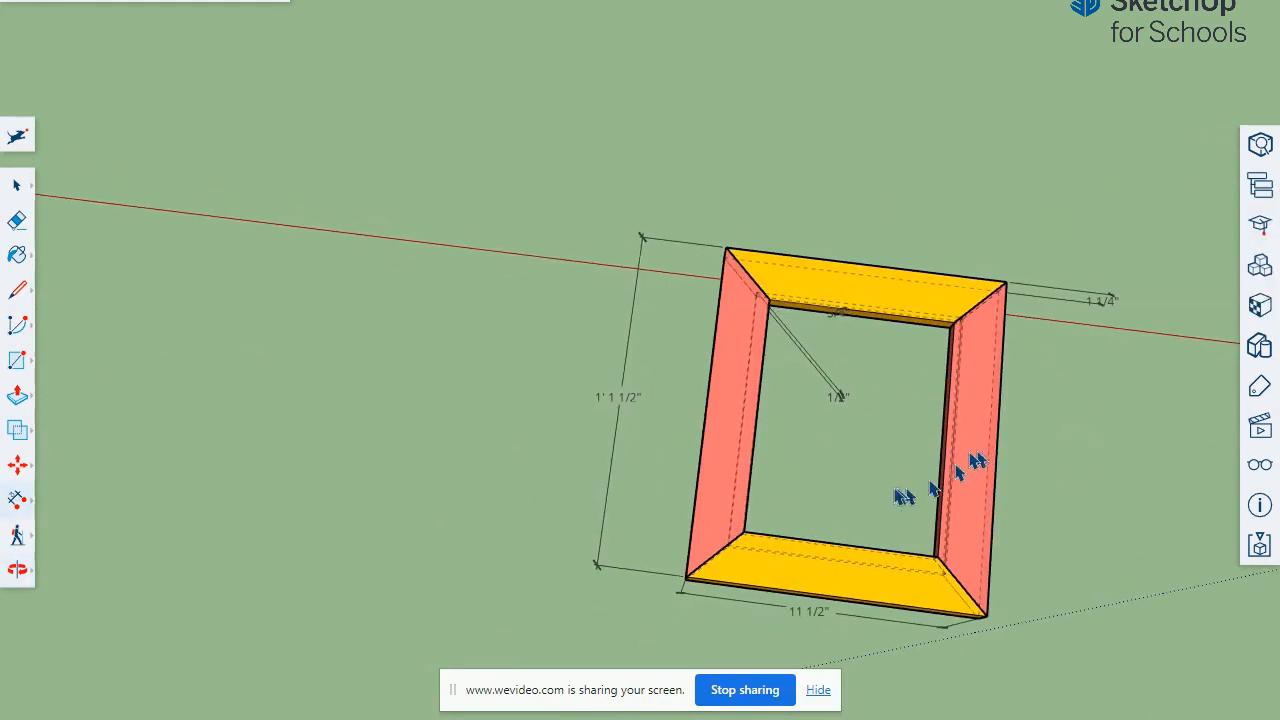